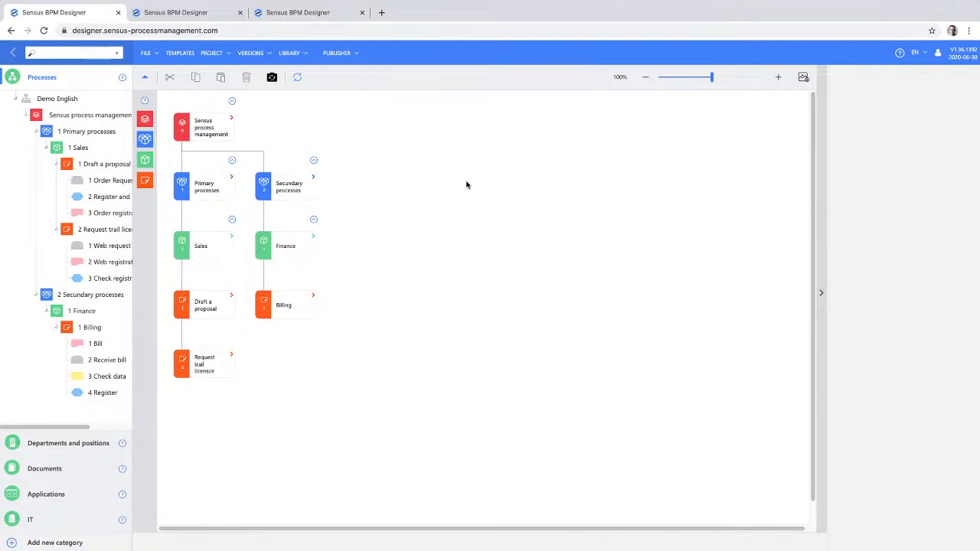
- Add a third theme named "Tertiary prcesses" under the Sensus process management organisation
{"action": "left_click", "coordinate": [286, 178]}
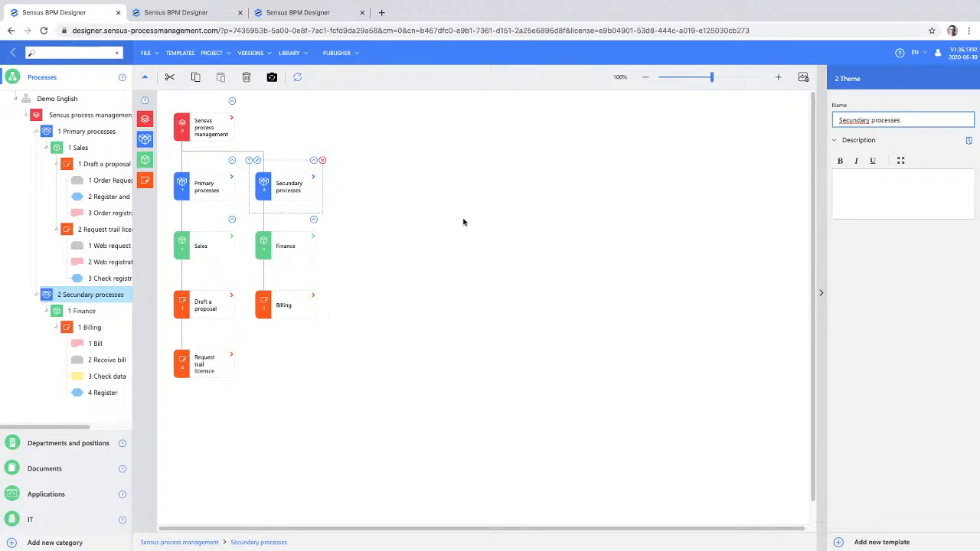
{"action": "left_click", "coordinate": [205, 129]}
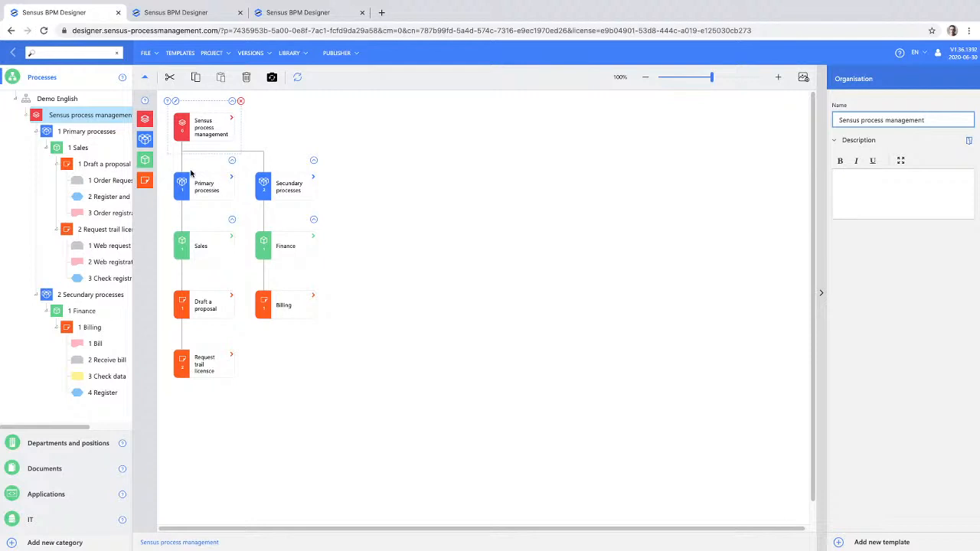
{"action": "left_click_drag", "start_coordinate": [146, 140], "coordinate": [216, 132]}
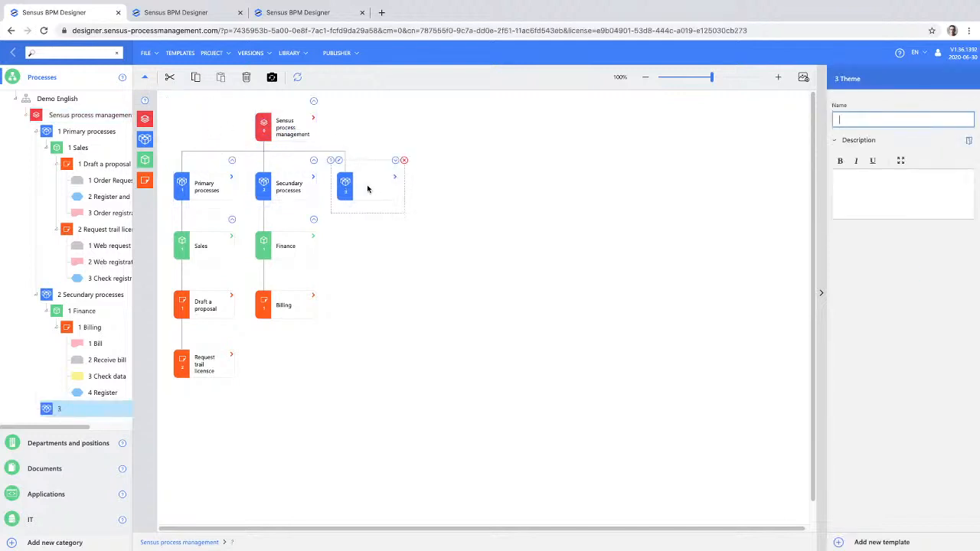
{"action": "type", "text": "Tertiary prcesses"}
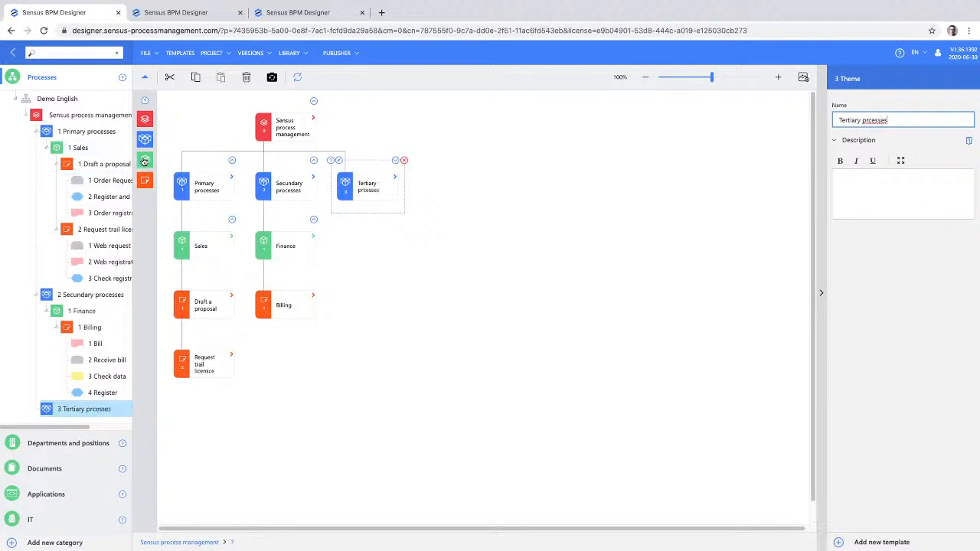
- Open the full text editor for the new theme's description and close it without entering text
{"action": "left_click", "coordinate": [144, 160]}
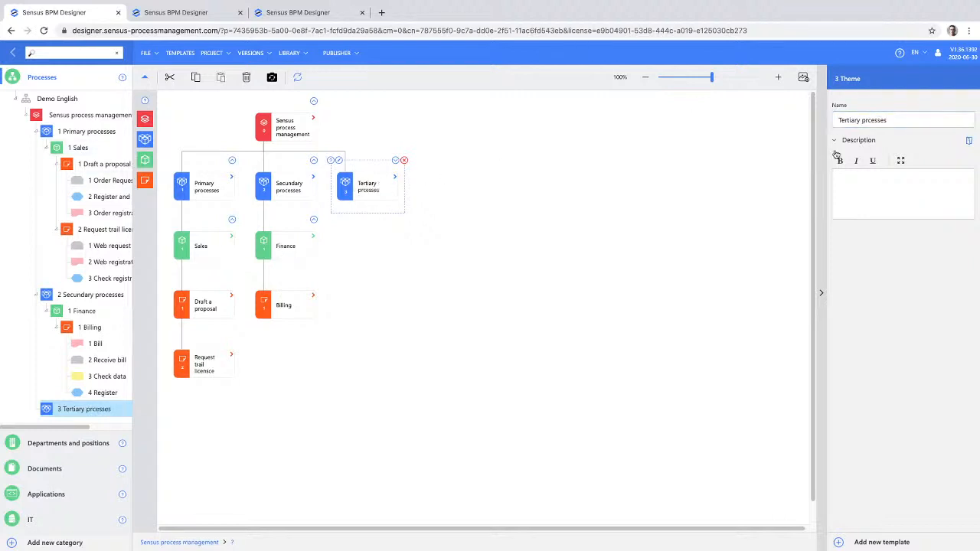
{"action": "left_click", "coordinate": [856, 179]}
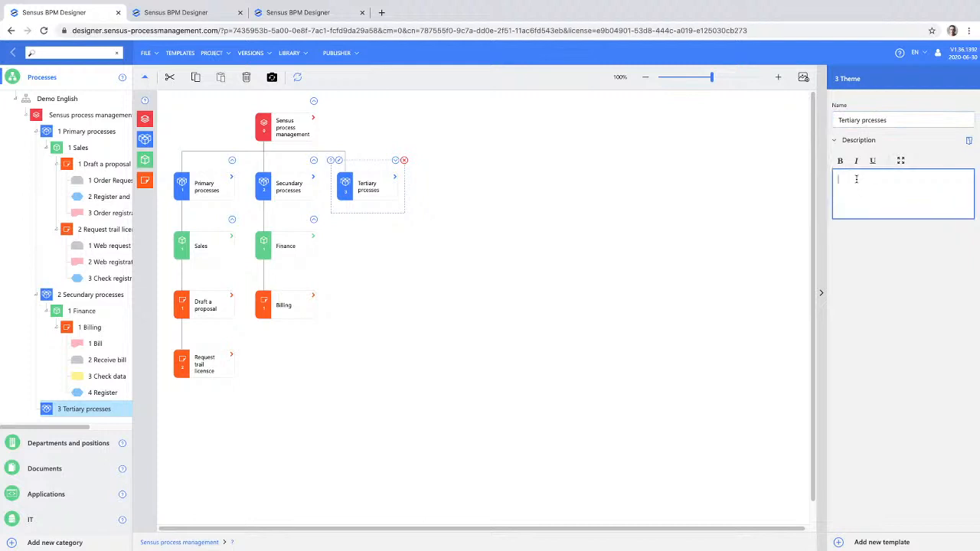
{"action": "left_click", "coordinate": [901, 162]}
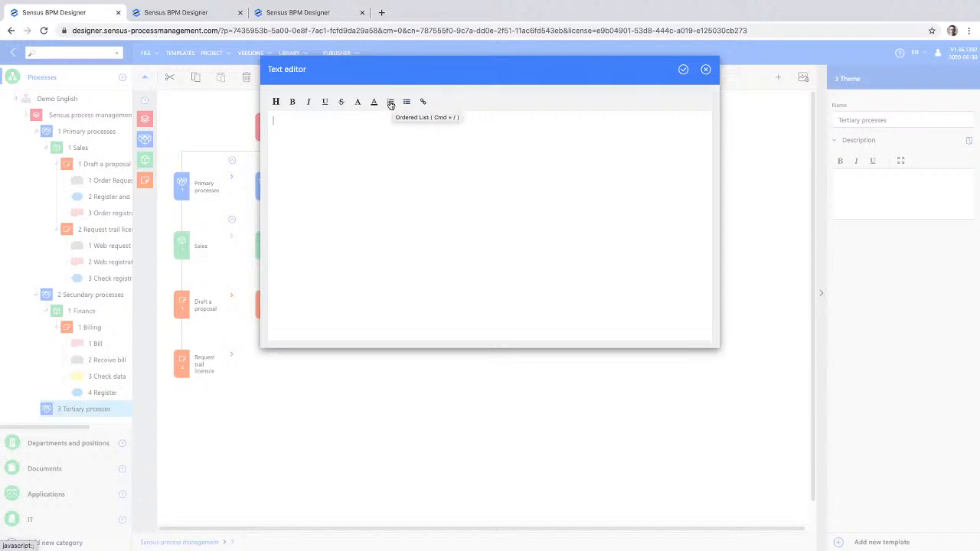
{"action": "left_click", "coordinate": [706, 70]}
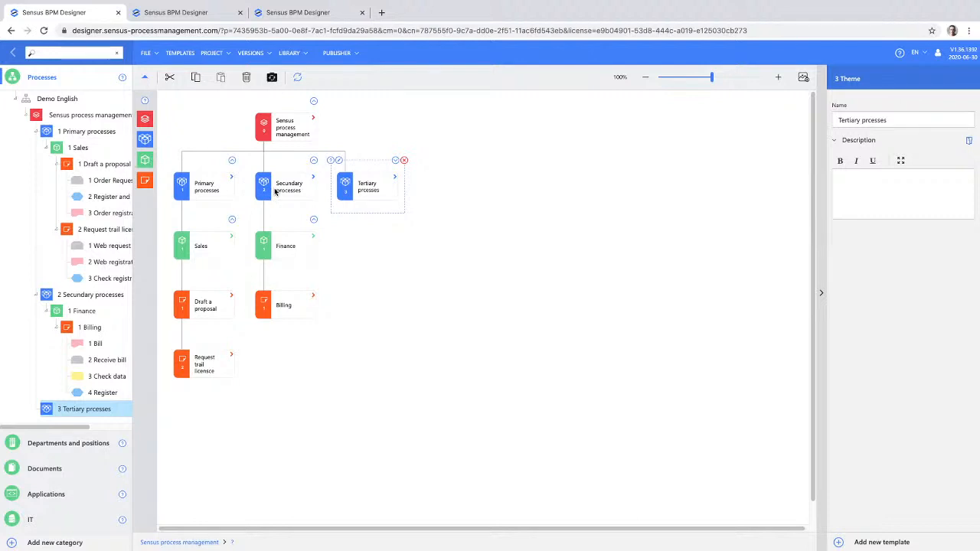
- Add two main processes under the Tertiary prcesses theme and name them "Legal" and "Mantenance"
{"action": "left_click_drag", "start_coordinate": [145, 160], "coordinate": [376, 189]}
{"action": "left_click_drag", "start_coordinate": [144, 161], "coordinate": [366, 186]}
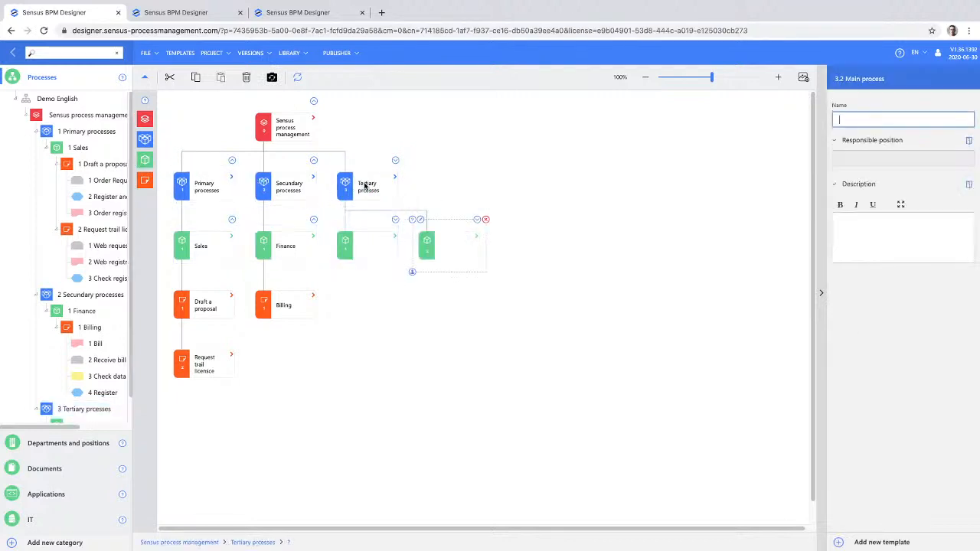
{"action": "left_click", "coordinate": [374, 255]}
{"action": "type", "text": "Legal"}
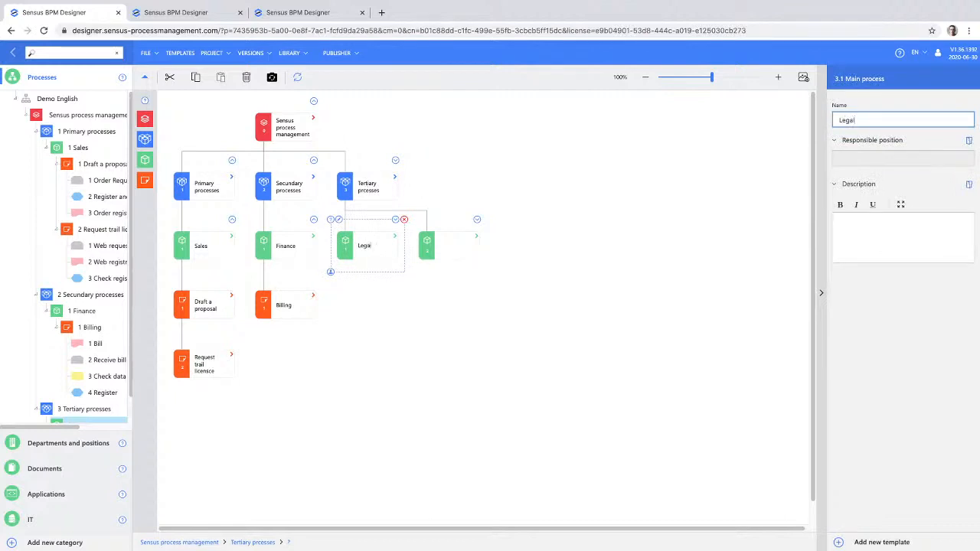
{"action": "left_click", "coordinate": [458, 251]}
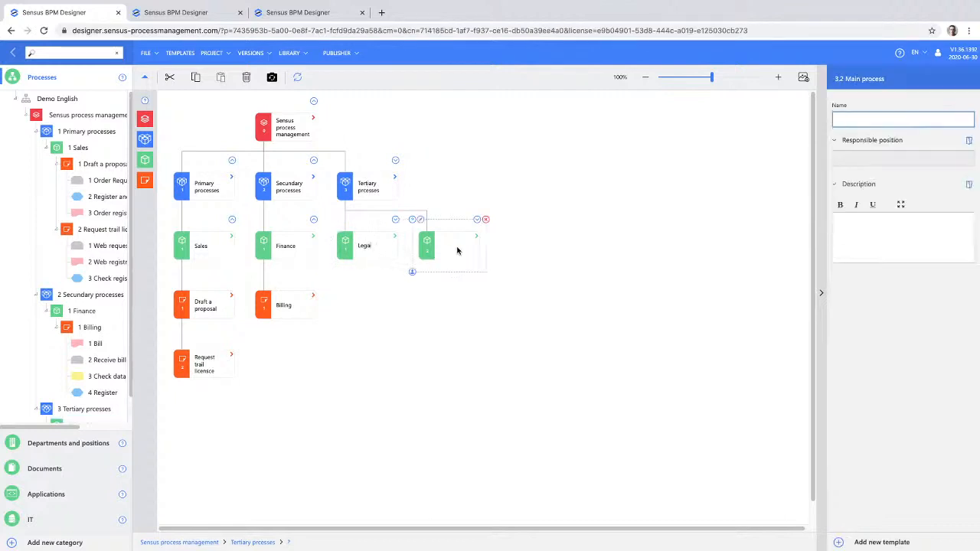
{"action": "type", "text": "Mantenance"}
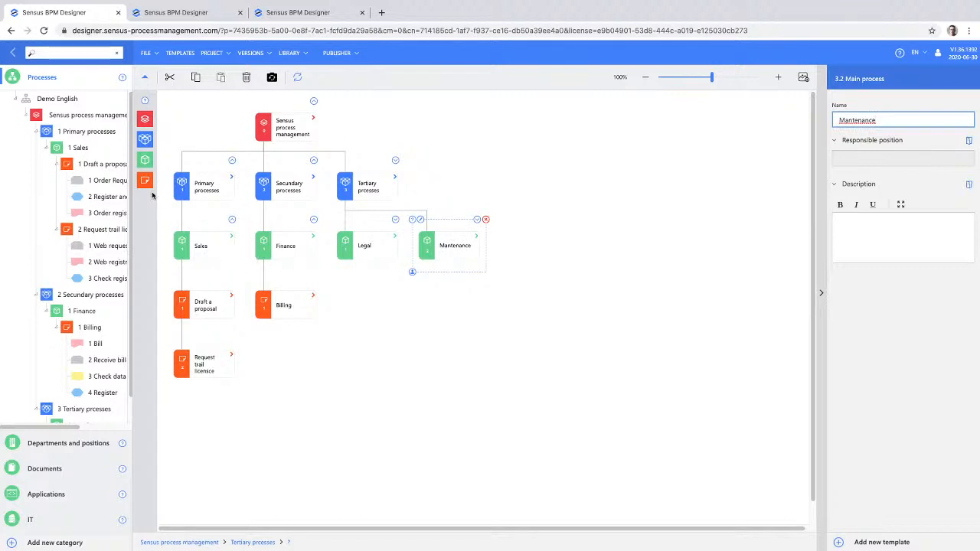
- Add one unnamed process under Legal and two unnamed processes under Mantenance
{"action": "left_click_drag", "start_coordinate": [145, 181], "coordinate": [368, 250]}
{"action": "left_click_drag", "start_coordinate": [436, 258], "coordinate": [439, 254]}
{"action": "left_click_drag", "start_coordinate": [146, 183], "coordinate": [443, 251]}
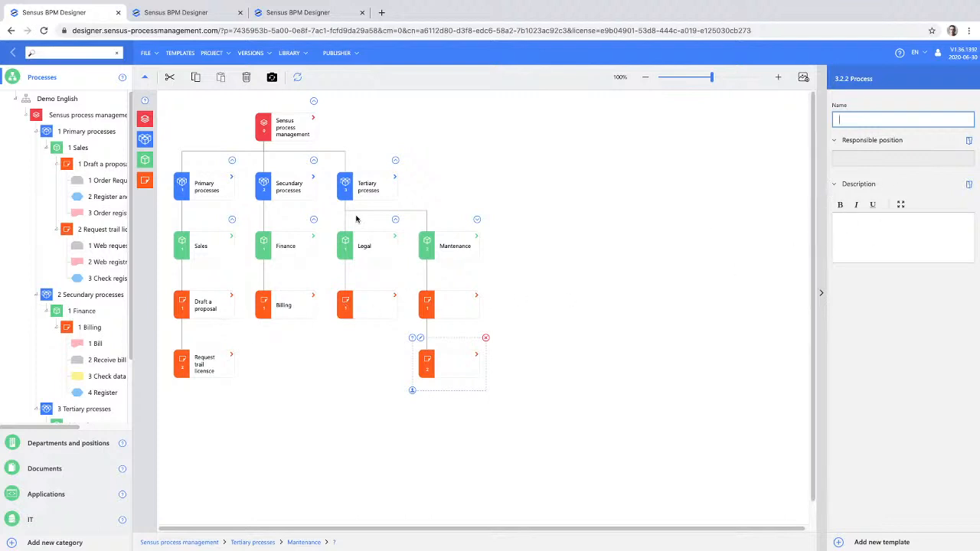
- Open the Draft a proposal process and add two computer activities and a gateway in sequence below Register and check the request
{"action": "double_click", "coordinate": [191, 307]}
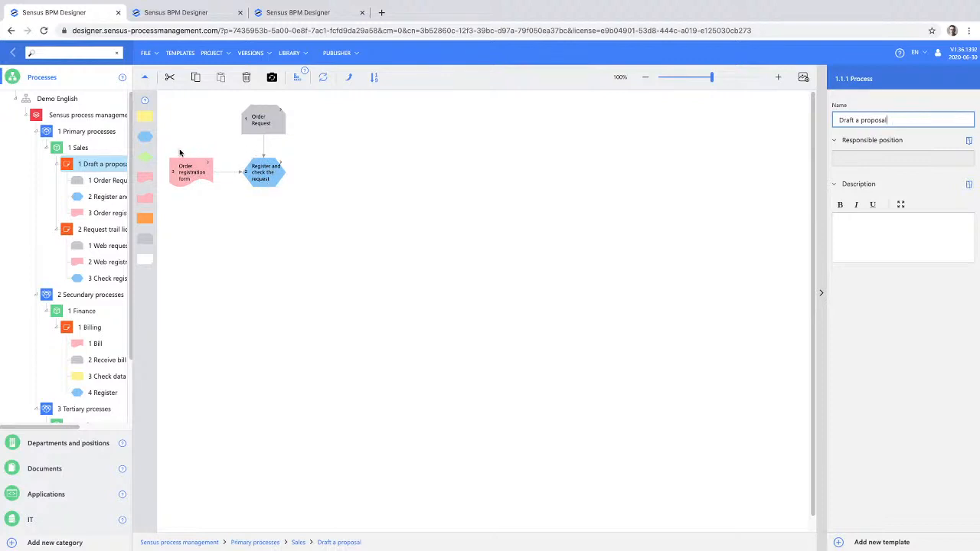
{"action": "left_click_drag", "start_coordinate": [145, 139], "coordinate": [267, 173]}
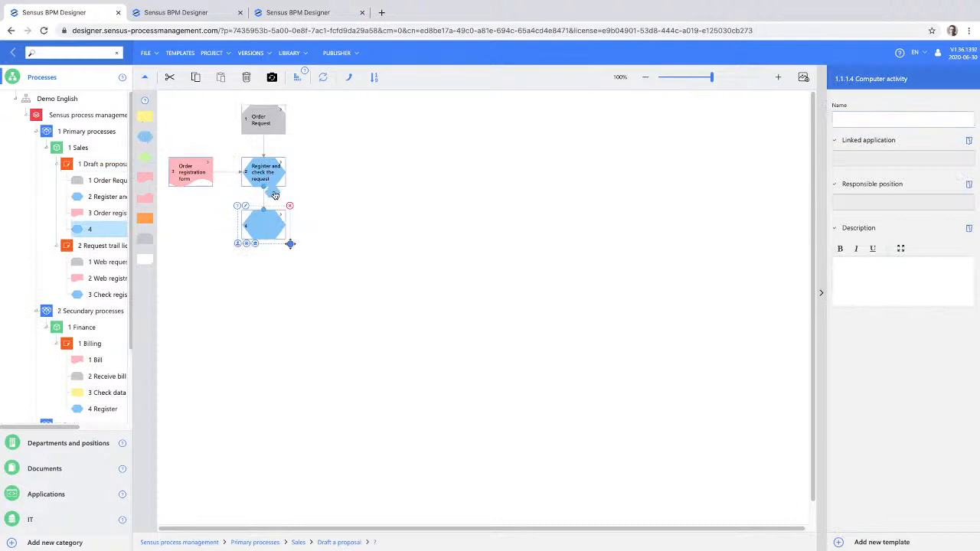
{"action": "left_click_drag", "start_coordinate": [268, 228], "coordinate": [269, 228]}
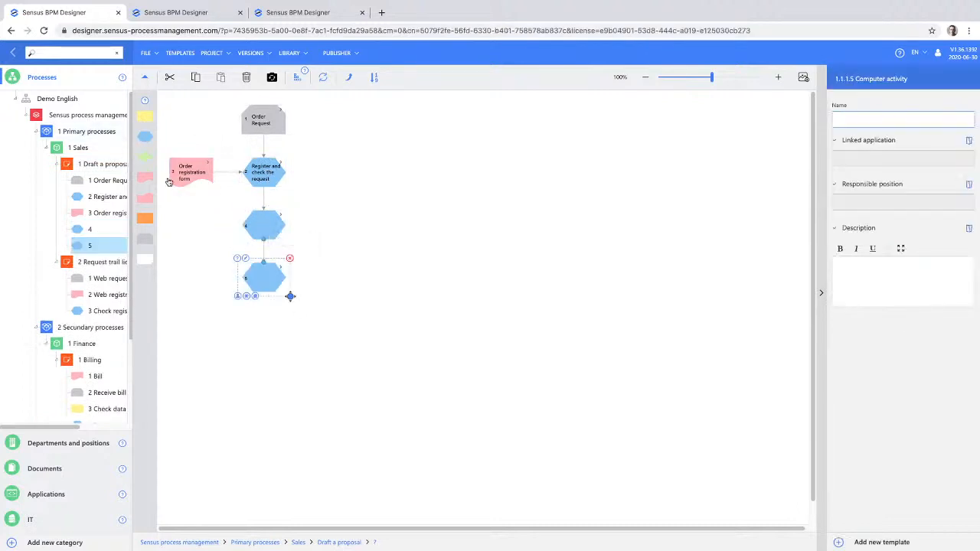
{"action": "left_click_drag", "start_coordinate": [288, 295], "coordinate": [272, 278]}
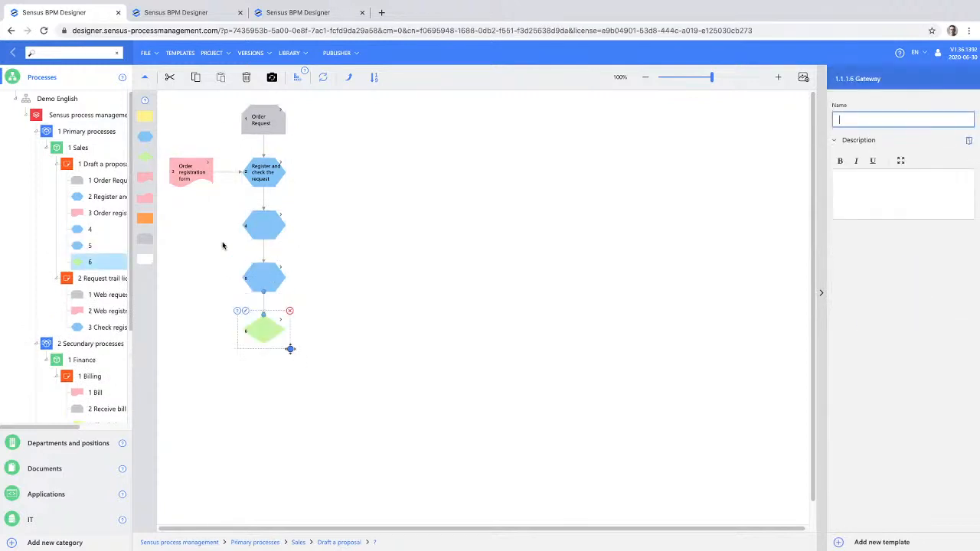
- Add computer activities to the gateway's Yes and No branches and attach a process connector below the Yes activity
{"action": "left_click_drag", "start_coordinate": [145, 136], "coordinate": [275, 331]}
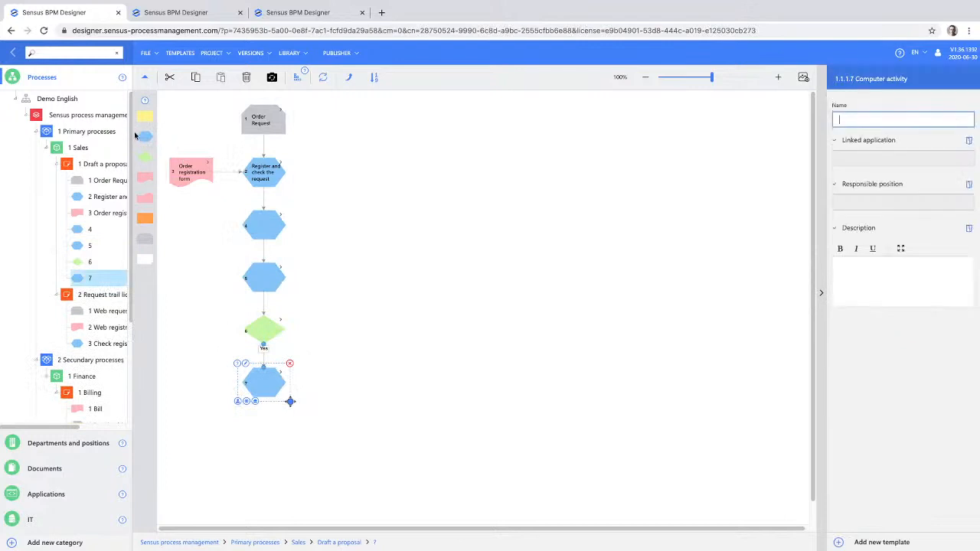
{"action": "left_click_drag", "start_coordinate": [146, 139], "coordinate": [282, 328]}
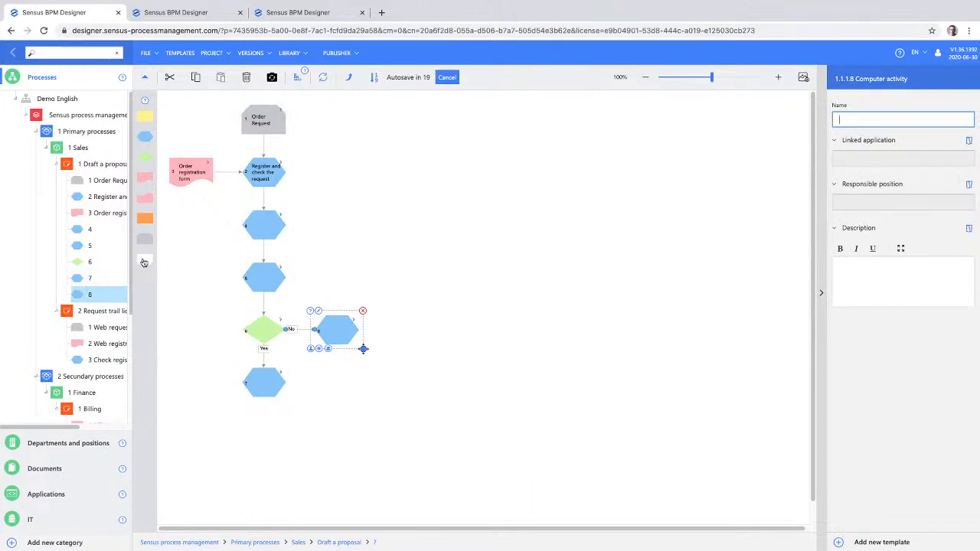
{"action": "left_click_drag", "start_coordinate": [142, 261], "coordinate": [275, 383]}
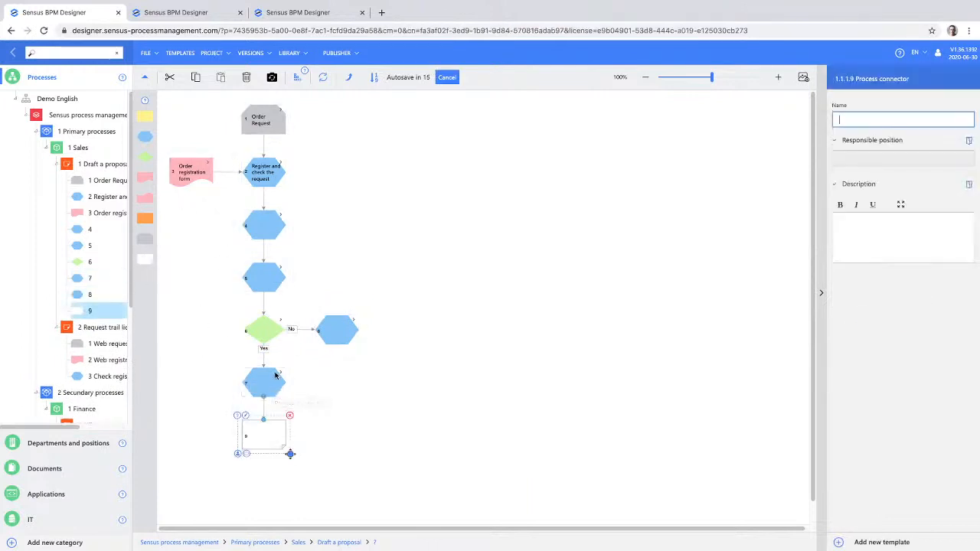
- Name the first added computer activity "control" and the gateway "Complete?"
{"action": "left_click", "coordinate": [262, 223]}
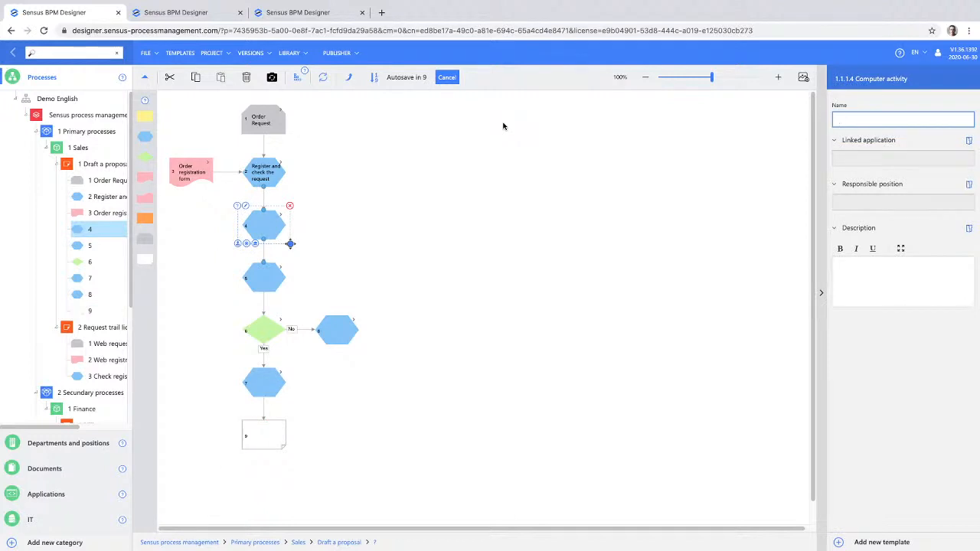
{"action": "type", "text": "control"}
{"action": "left_click", "coordinate": [263, 329]}
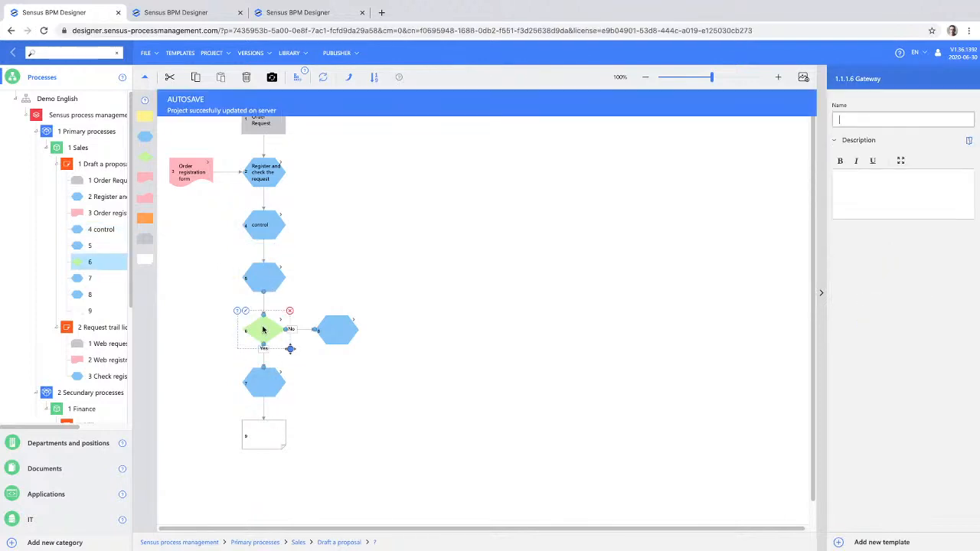
{"action": "type", "text": "Complete"}
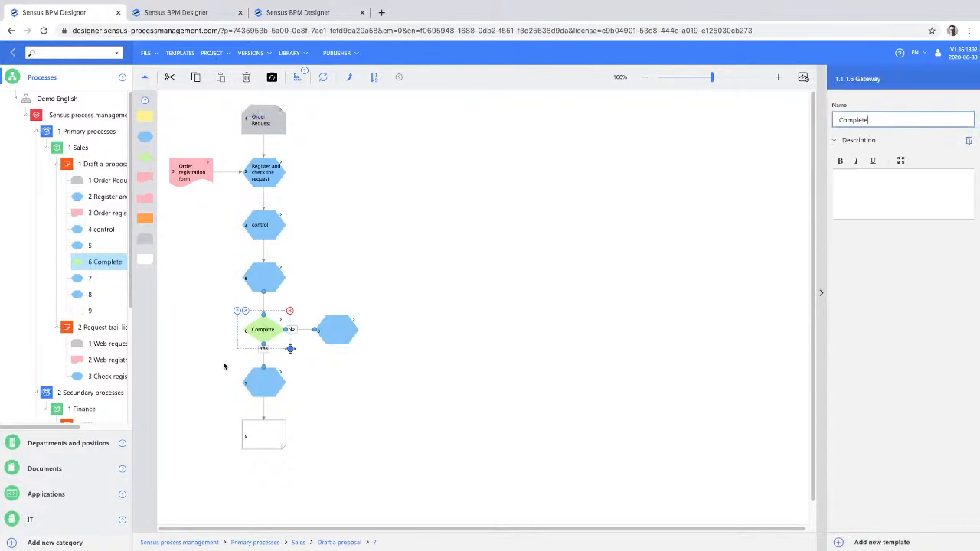
{"action": "type", "text": "?"}
- Link the process connector at the end of the flow to the Billing process under Finance
{"action": "left_click", "coordinate": [260, 438]}
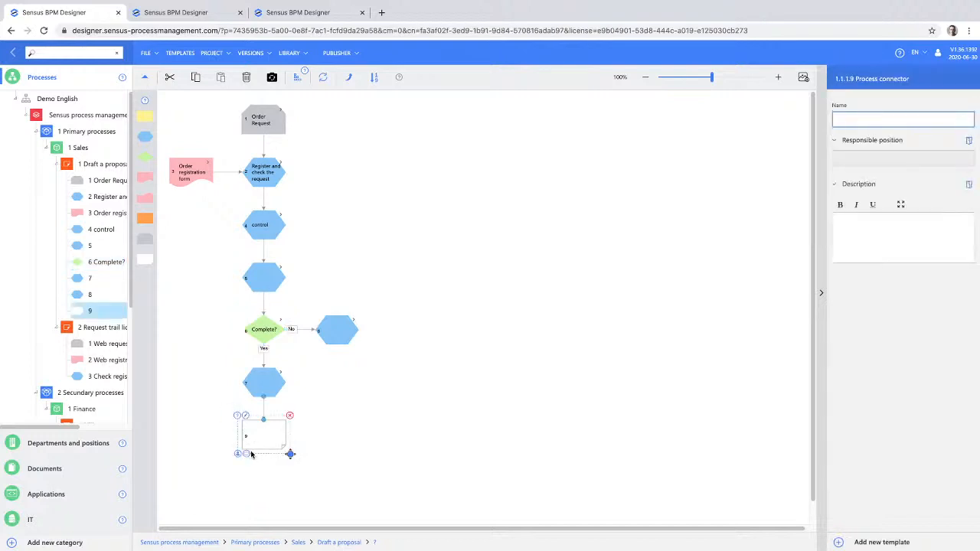
{"action": "left_click", "coordinate": [247, 456]}
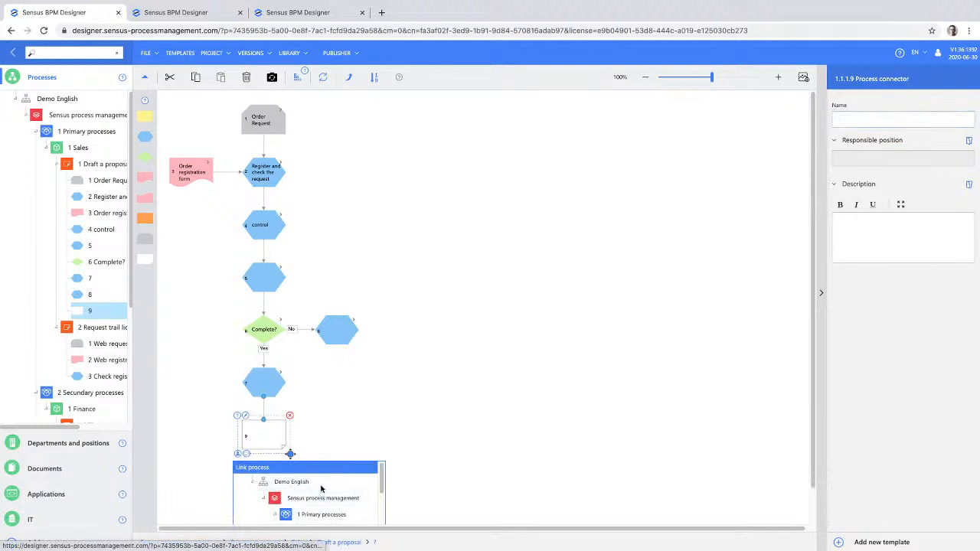
{"action": "scroll", "coordinate": [321, 498], "scroll_direction": "down", "scroll_amount": 2}
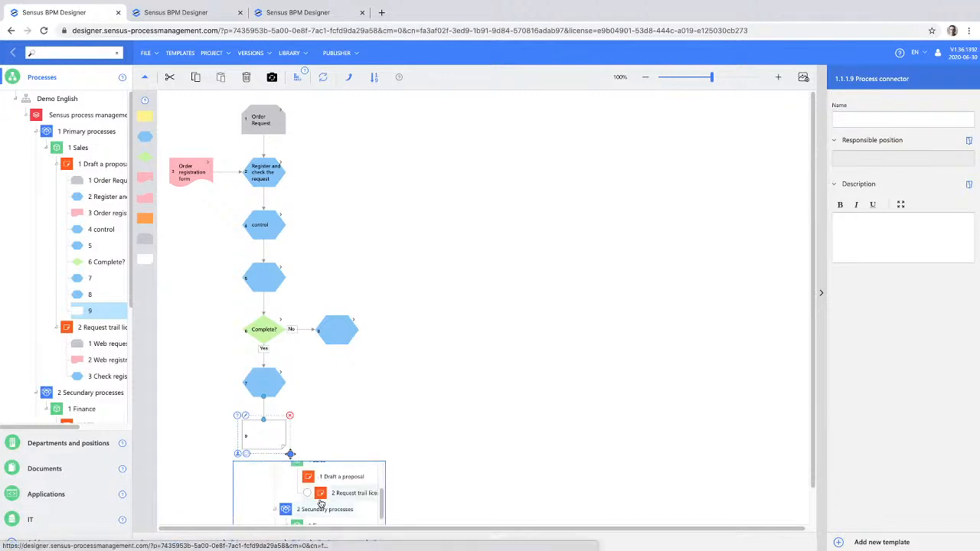
{"action": "scroll", "coordinate": [318, 482], "scroll_direction": "down", "scroll_amount": 1}
{"action": "scroll", "coordinate": [319, 483], "scroll_direction": "down", "scroll_amount": 1}
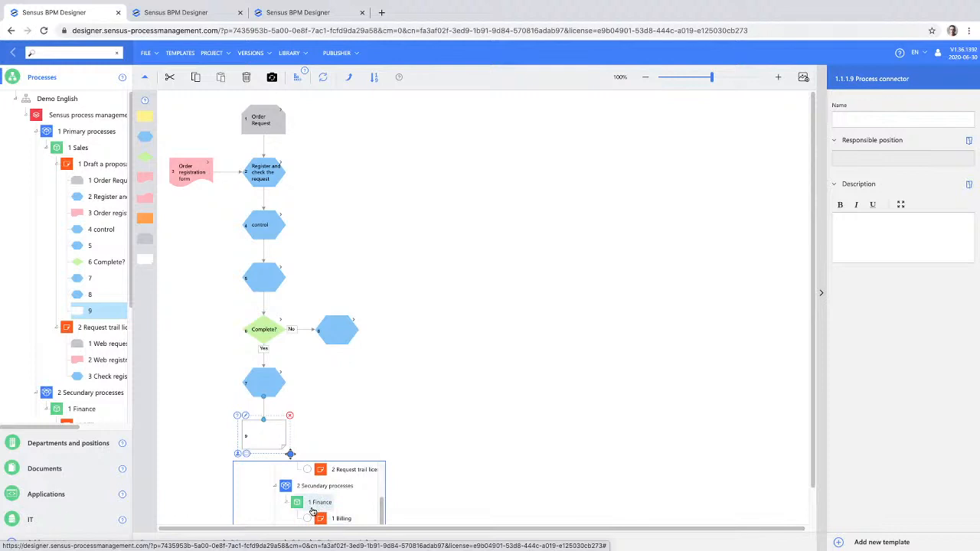
{"action": "scroll", "coordinate": [312, 512], "scroll_direction": "down", "scroll_amount": 1}
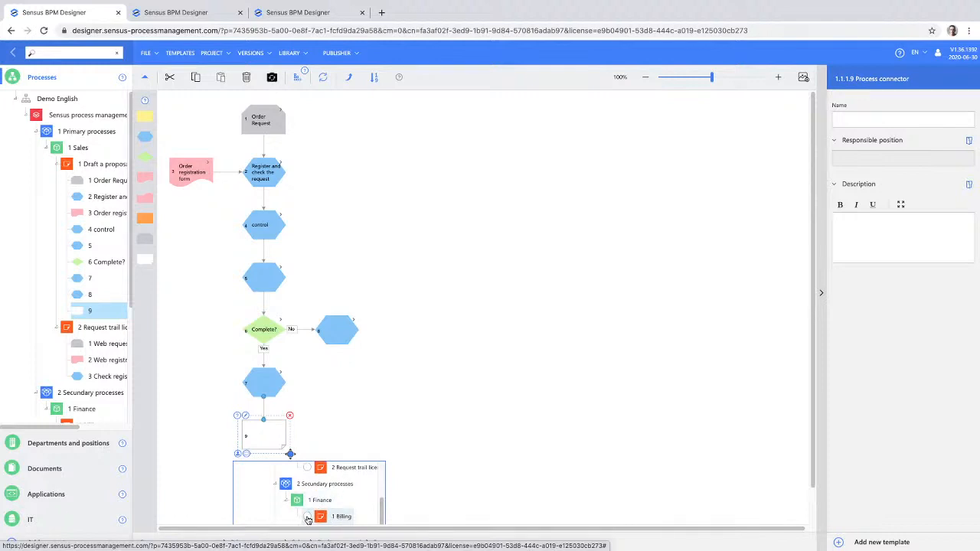
{"action": "left_click", "coordinate": [307, 517]}
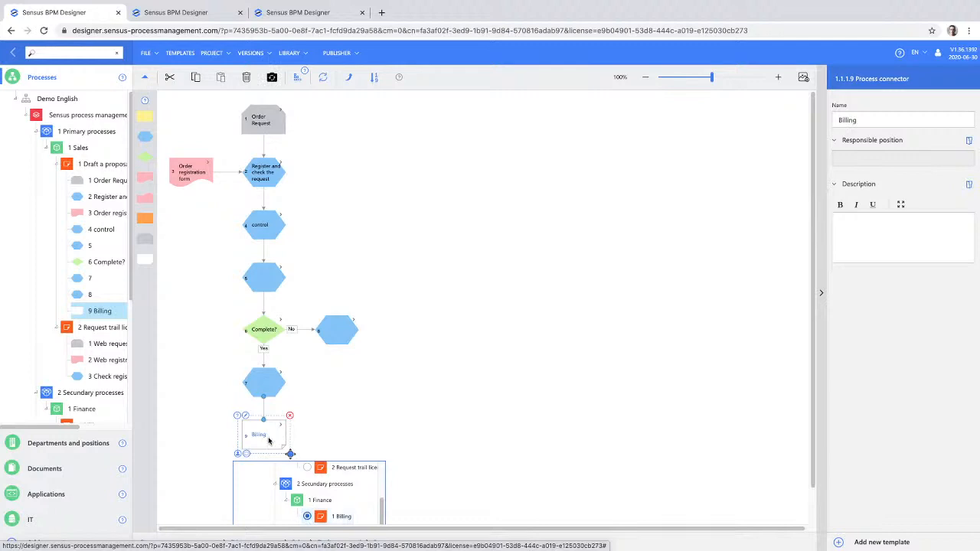
{"action": "left_click", "coordinate": [353, 428]}
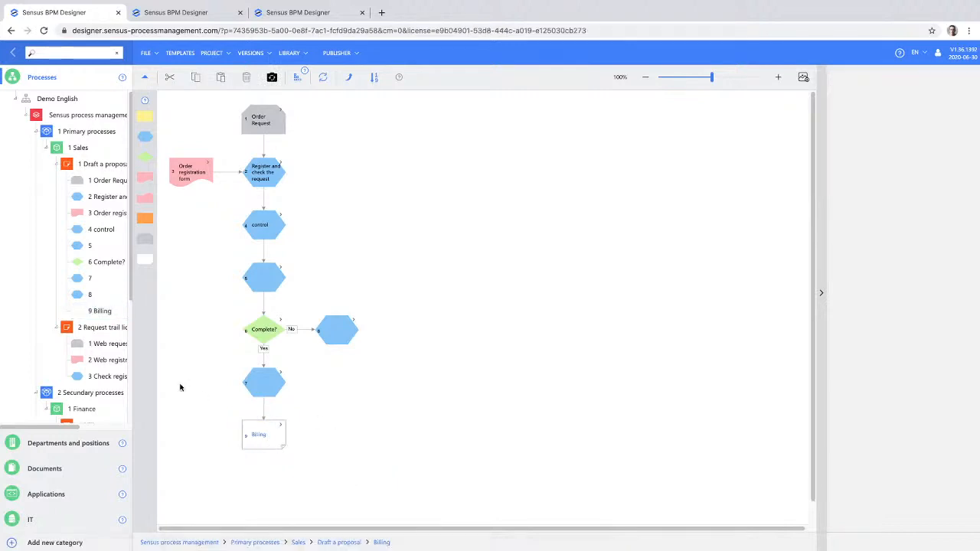
- Open the Billing process and add a process connector linked to Draft a proposal beside Receive bill
{"action": "scroll", "coordinate": [102, 390], "scroll_direction": "down", "scroll_amount": 2}
{"action": "left_click", "coordinate": [93, 357]}
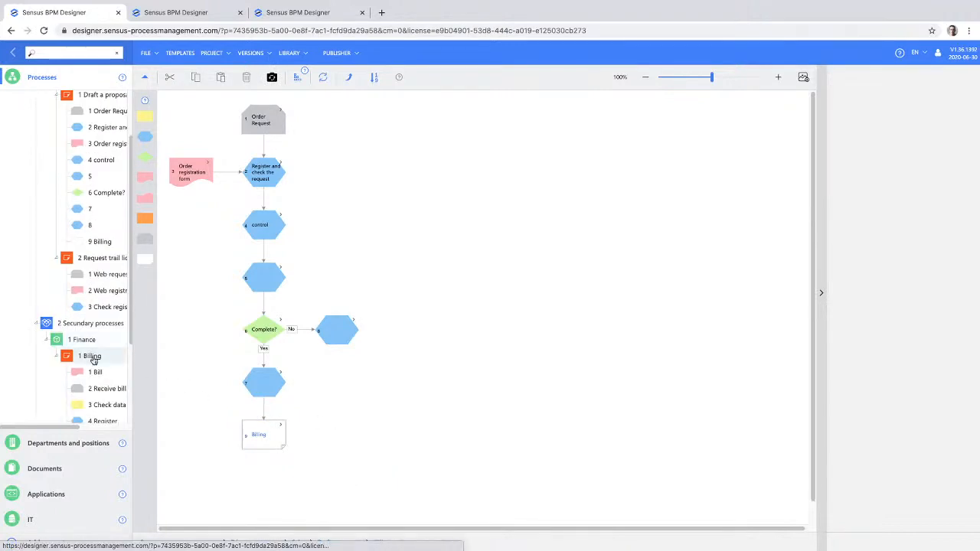
{"action": "left_click_drag", "start_coordinate": [186, 276], "coordinate": [333, 180]}
{"action": "mouse_move", "coordinate": [346, 121]}
{"action": "left_mouse_down"}
{"action": "mouse_move", "coordinate": [356, 109]}
{"action": "mouse_move", "coordinate": [358, 118]}
{"action": "left_mouse_up"}
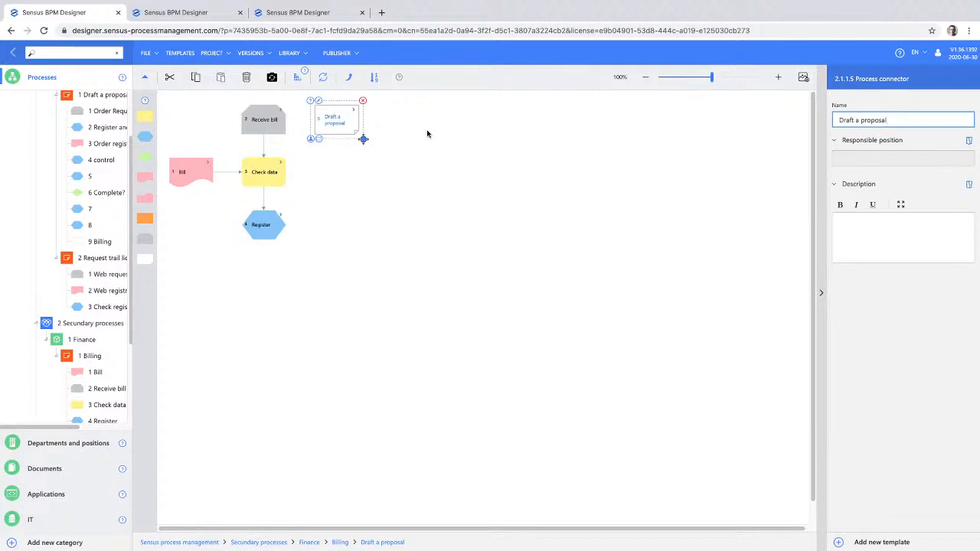
- Follow the process connectors from Billing to Draft a proposal and back to Billing
{"action": "double_click", "coordinate": [331, 124]}
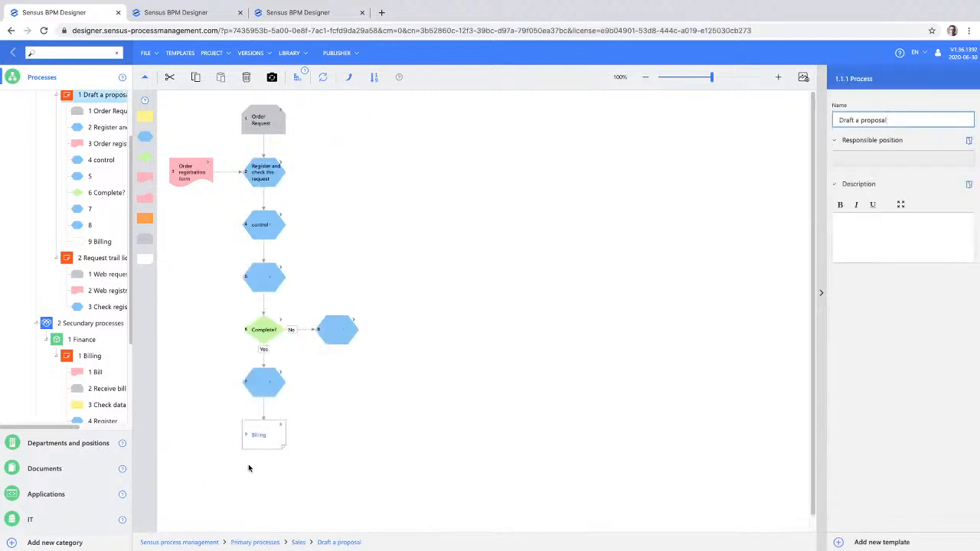
{"action": "double_click", "coordinate": [266, 436]}
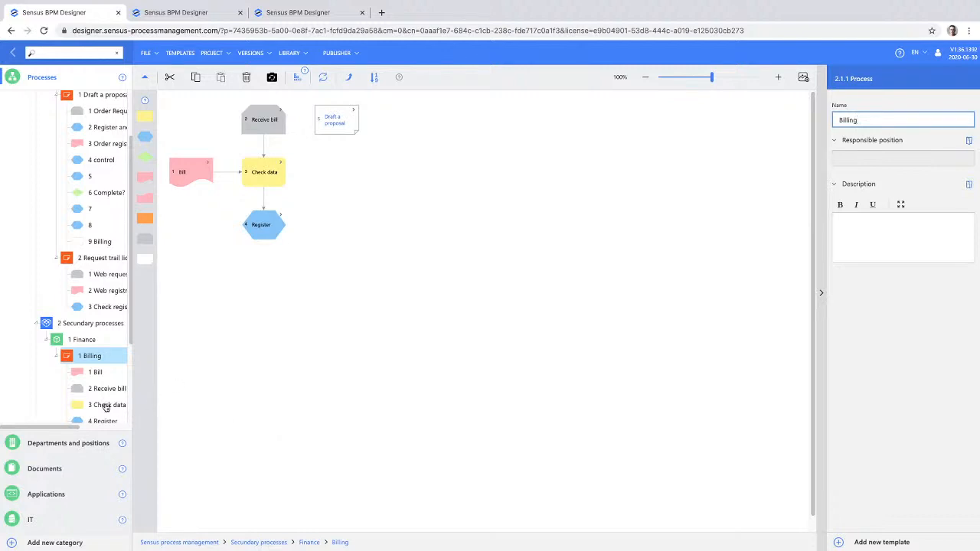
{"action": "scroll", "coordinate": [73, 398], "scroll_direction": "down", "scroll_amount": 1}
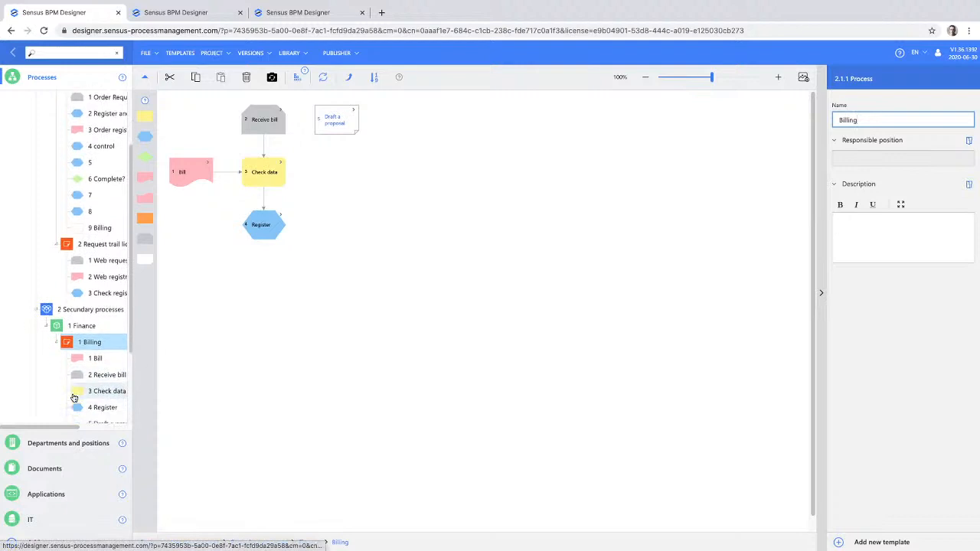
- Show the Sensus process management overview and examine the organisation chart in Departments and positions
{"action": "scroll", "coordinate": [46, 161], "scroll_direction": "up", "scroll_amount": 3}
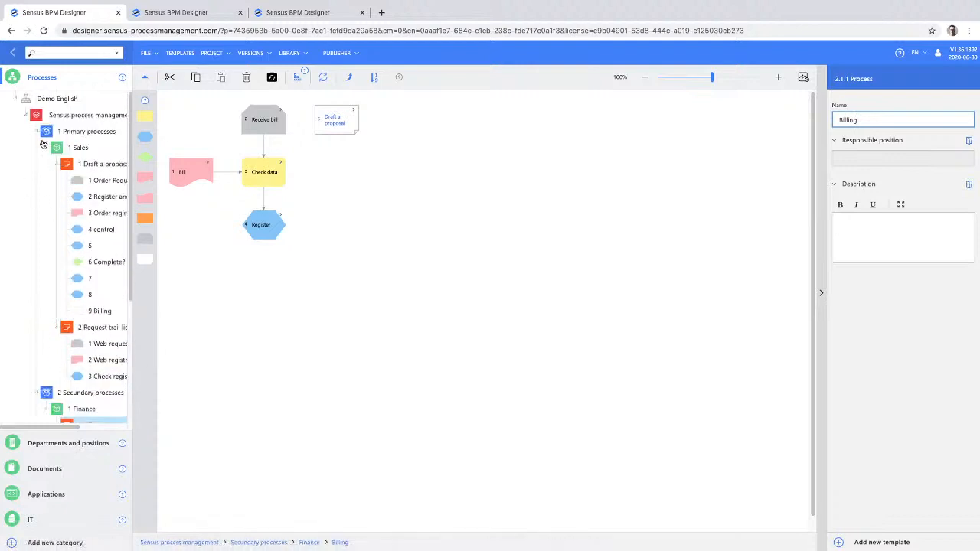
{"action": "left_click", "coordinate": [60, 117]}
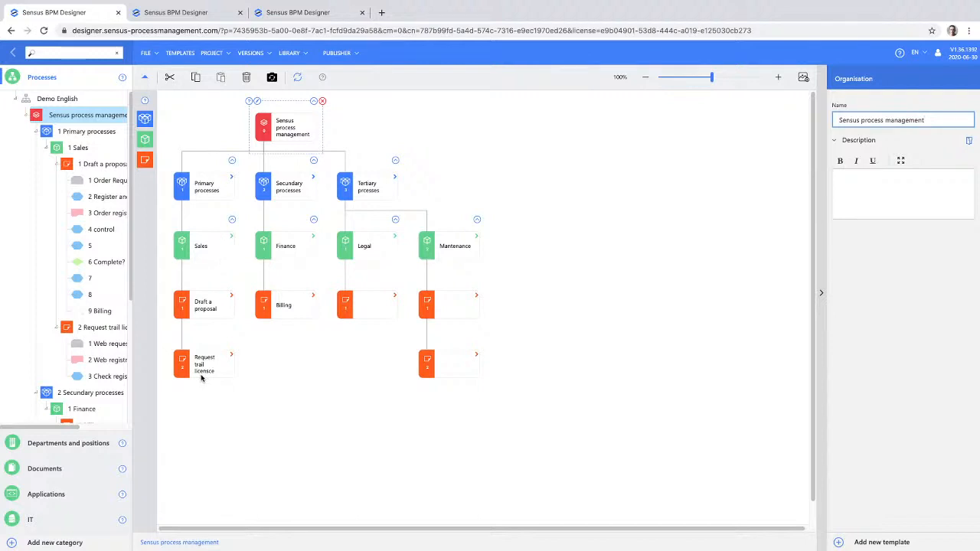
{"action": "left_click", "coordinate": [96, 444]}
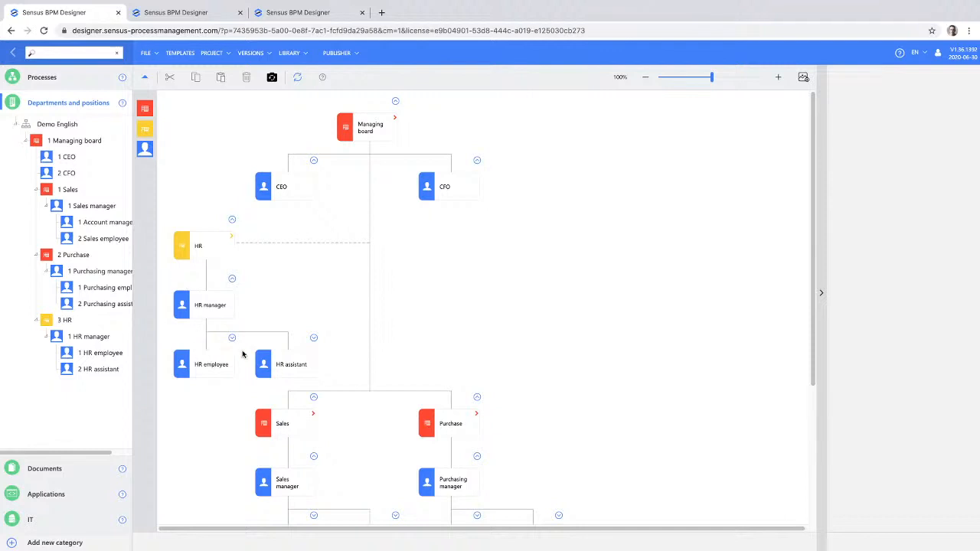
{"action": "scroll", "coordinate": [245, 357], "scroll_direction": "down", "scroll_amount": 1}
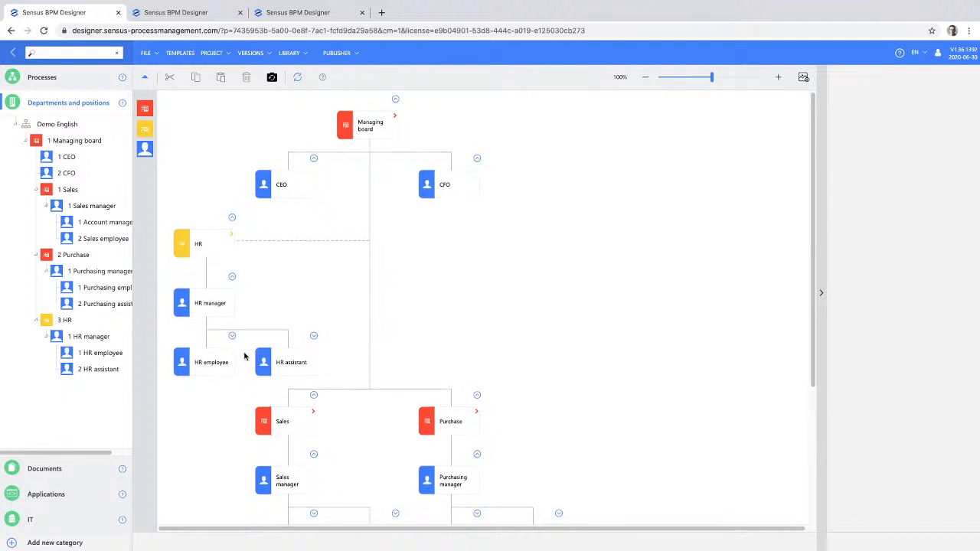
{"action": "scroll", "coordinate": [245, 357], "scroll_direction": "down", "scroll_amount": 1}
{"action": "scroll", "coordinate": [244, 360], "scroll_direction": "up", "scroll_amount": 1}
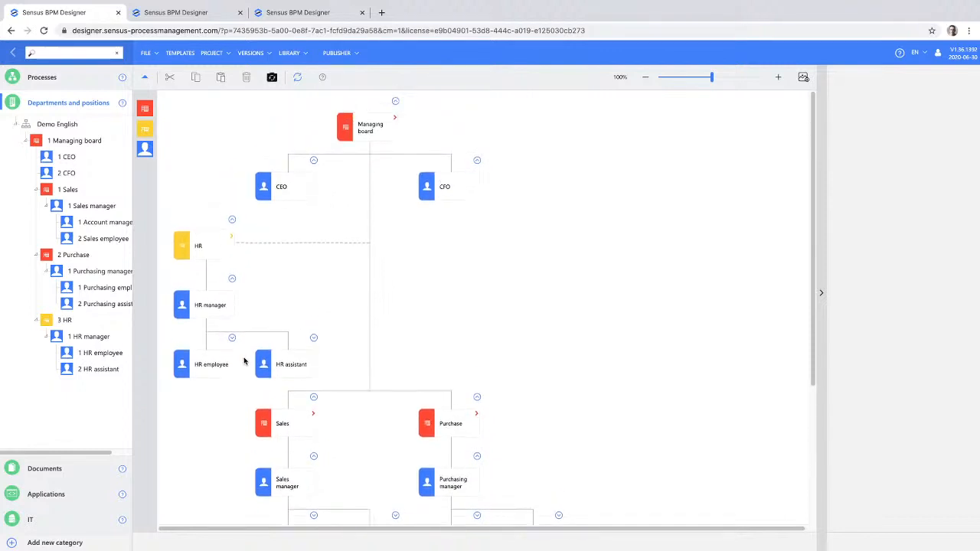
- Add a department named "Support" under the Managing board
{"action": "left_click_drag", "start_coordinate": [144, 108], "coordinate": [378, 130]}
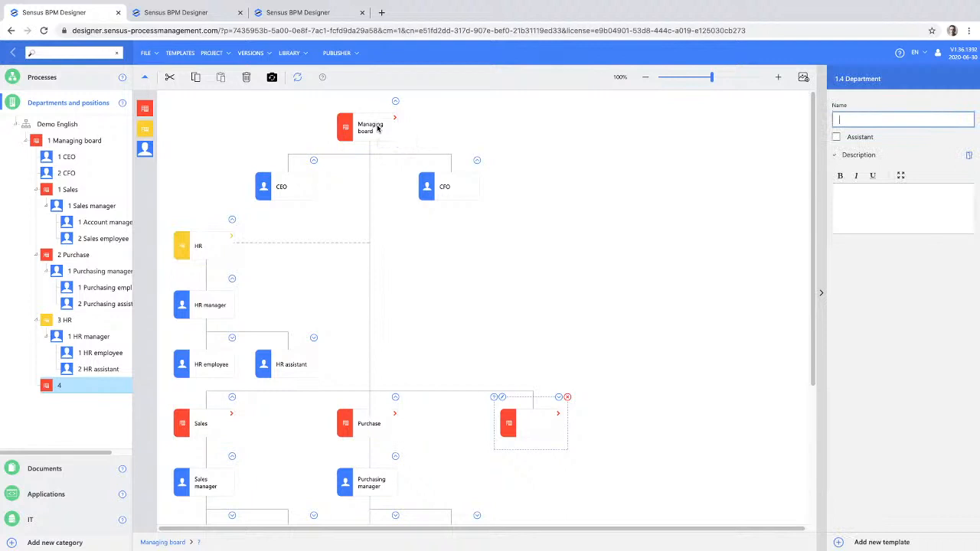
{"action": "type", "text": "Ma"}
{"action": "key", "text": "BackSpace"}
{"action": "type", "text": "Suppo"}
- Add a position under the Support department and two subordinate positions beneath it
{"action": "left_click_drag", "start_coordinate": [145, 149], "coordinate": [530, 428]}
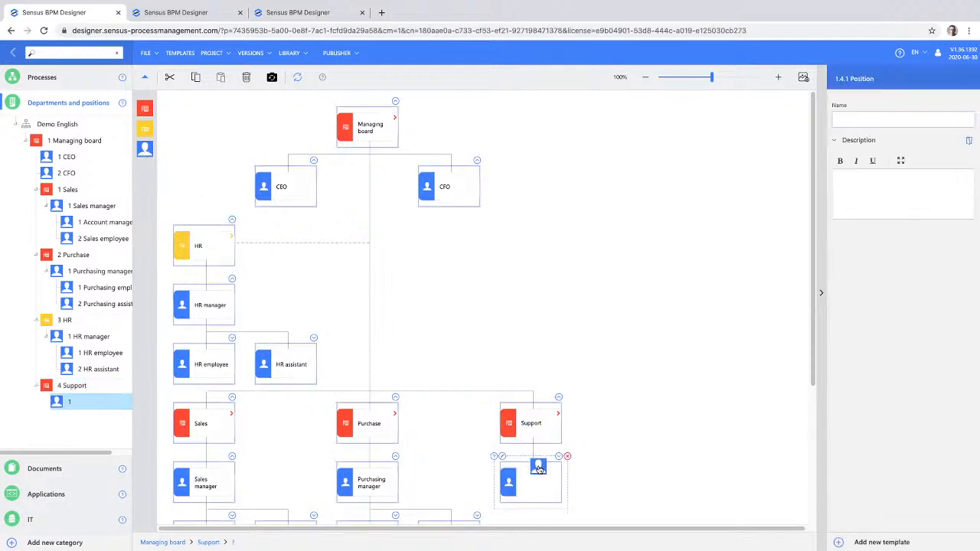
{"action": "scroll", "coordinate": [555, 484], "scroll_direction": "down", "scroll_amount": 1}
{"action": "key", "text": "Escape"}
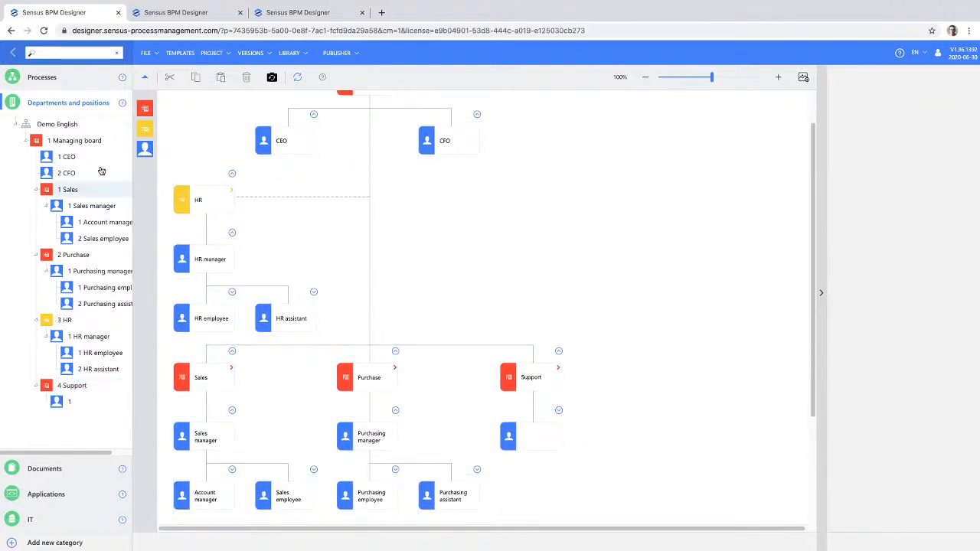
{"action": "left_click_drag", "start_coordinate": [144, 148], "coordinate": [527, 433]}
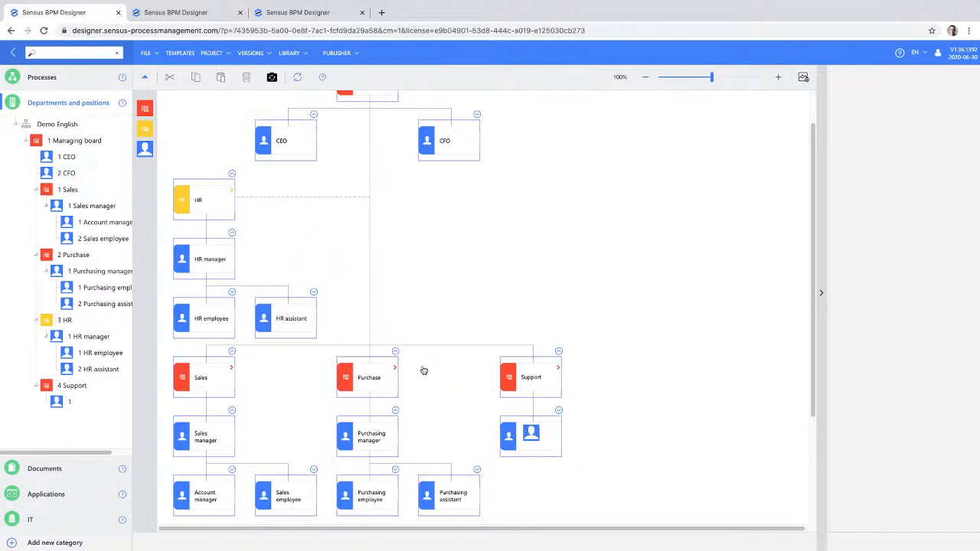
{"action": "left_click_drag", "start_coordinate": [145, 148], "coordinate": [524, 440]}
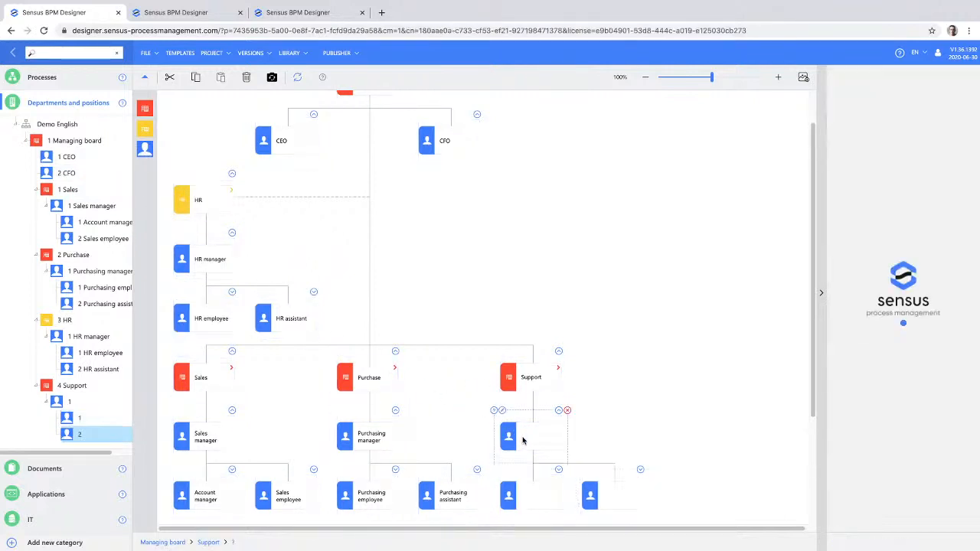
- Name the upper Support position "Support manager" and its two subordinates "support employee" and "Support Assitent"
{"action": "left_click", "coordinate": [523, 441]}
{"action": "type", "text": "Support mana"}
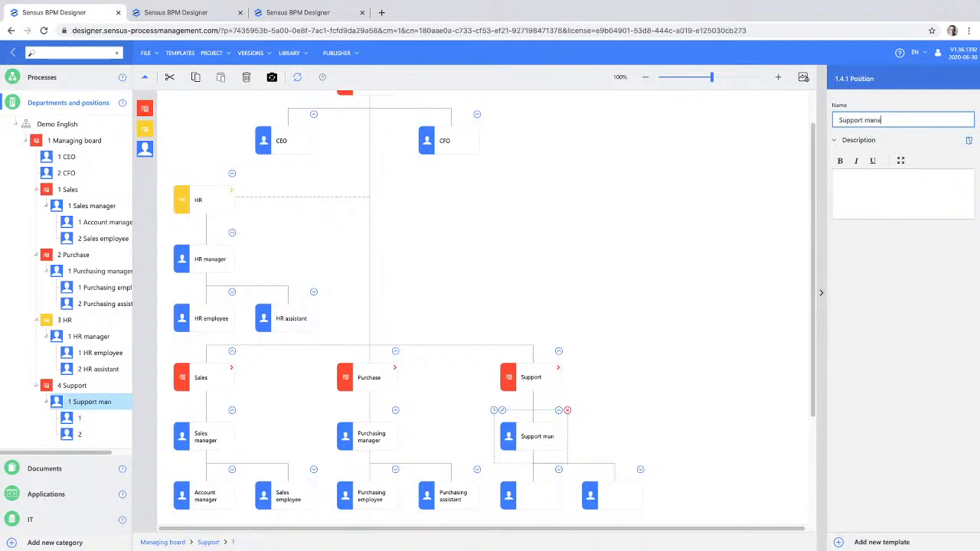
{"action": "type", "text": "ger"}
{"action": "left_click", "coordinate": [549, 500]}
{"action": "type", "text": "support employee"}
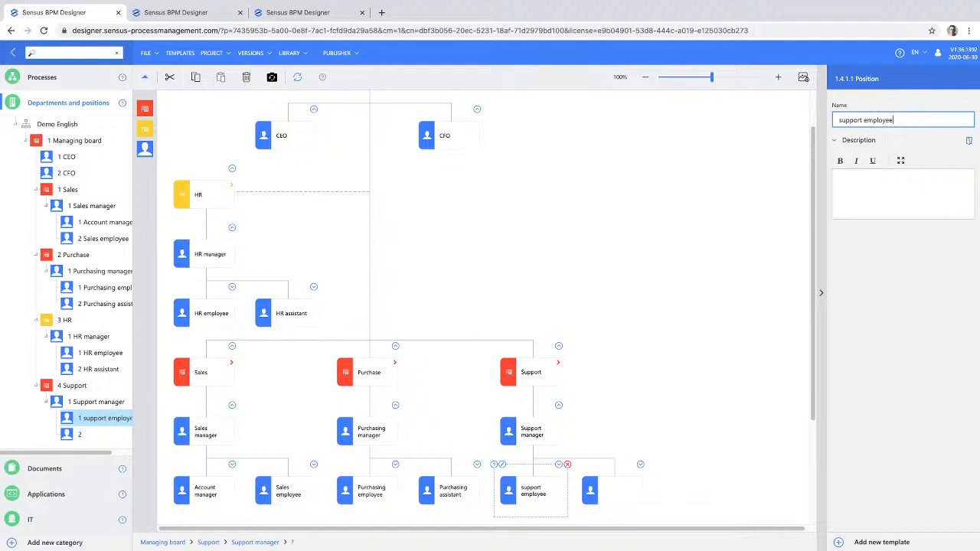
{"action": "left_click", "coordinate": [616, 492]}
{"action": "type", "text": "Support Assitent"}
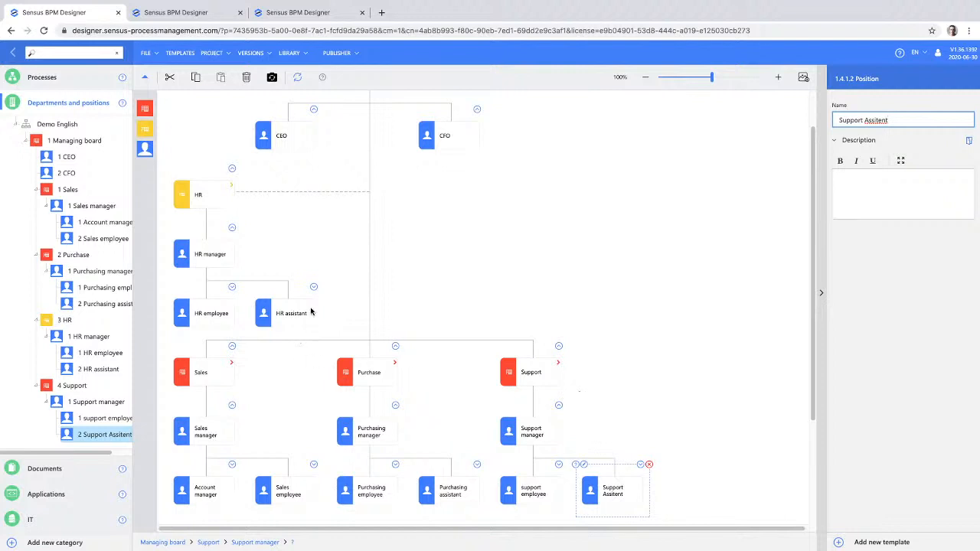
- Open the Draft a proposal process and assign Sales employee as the responsible position for "Register and check the request"
{"action": "left_click", "coordinate": [67, 83]}
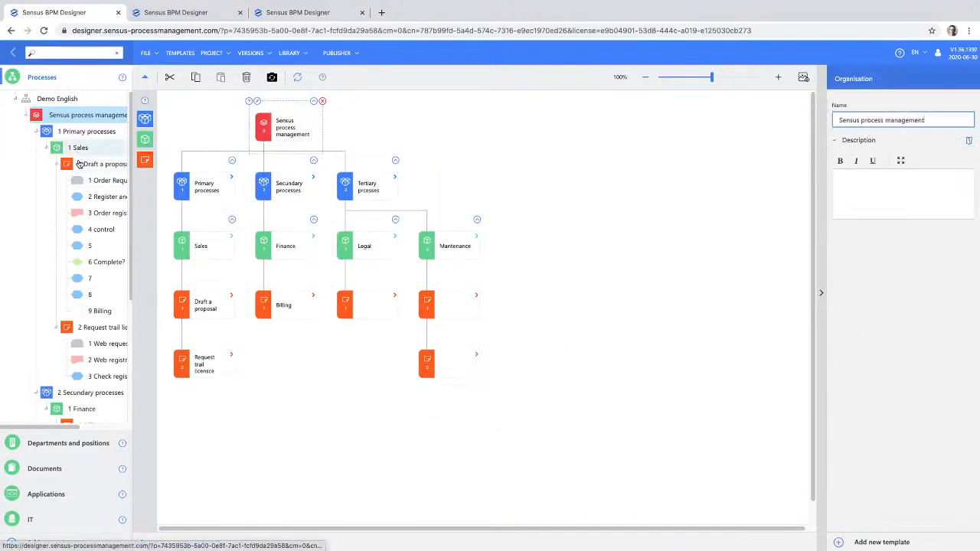
{"action": "left_click", "coordinate": [81, 164]}
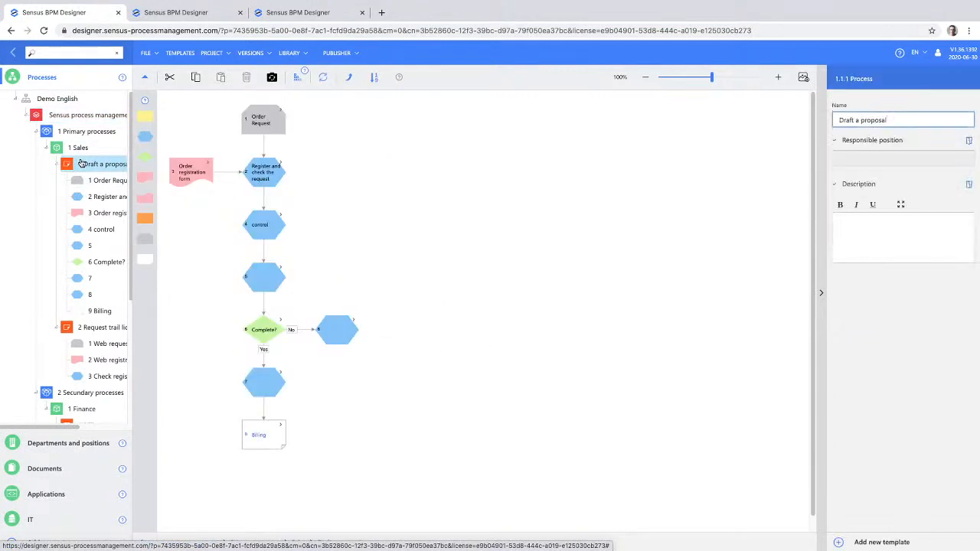
{"action": "left_click", "coordinate": [265, 174]}
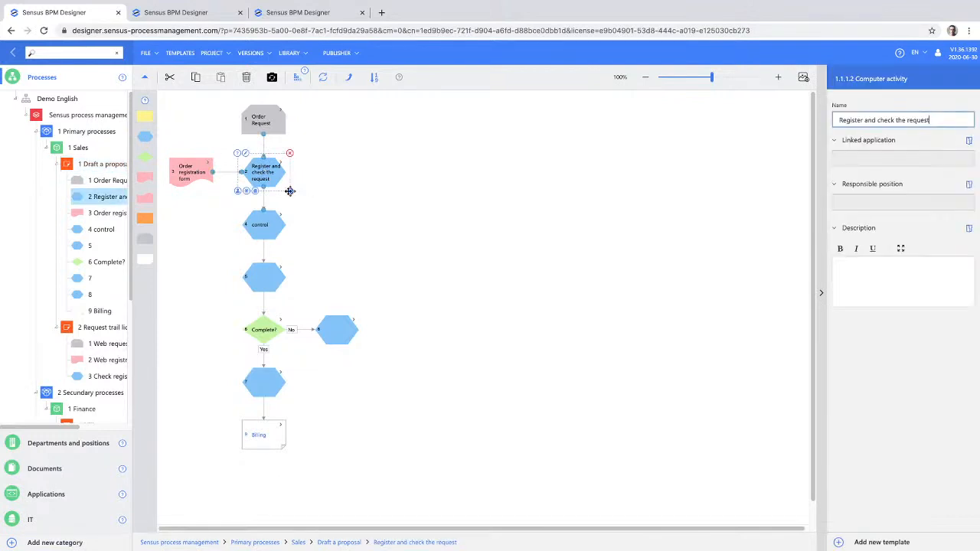
{"action": "left_click", "coordinate": [874, 202]}
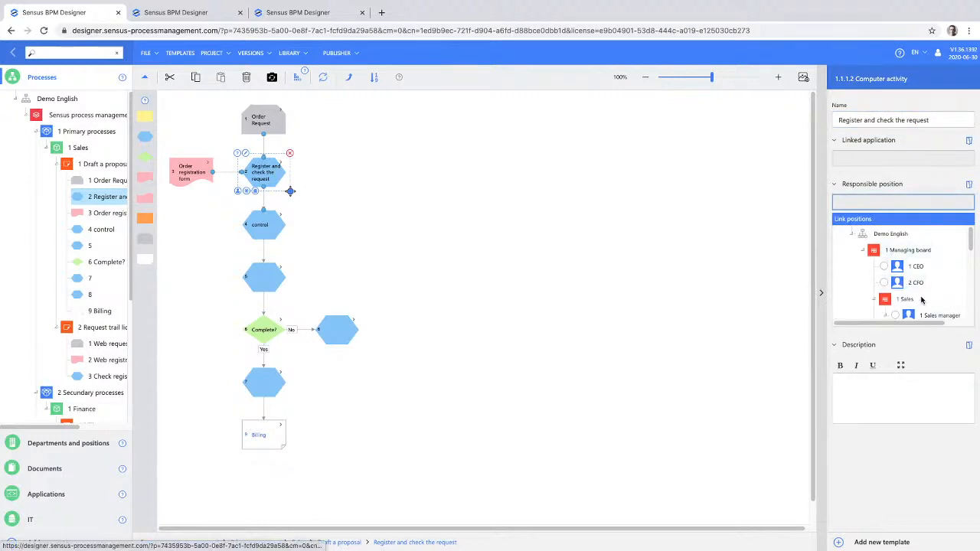
{"action": "scroll", "coordinate": [923, 301], "scroll_direction": "down", "scroll_amount": 2}
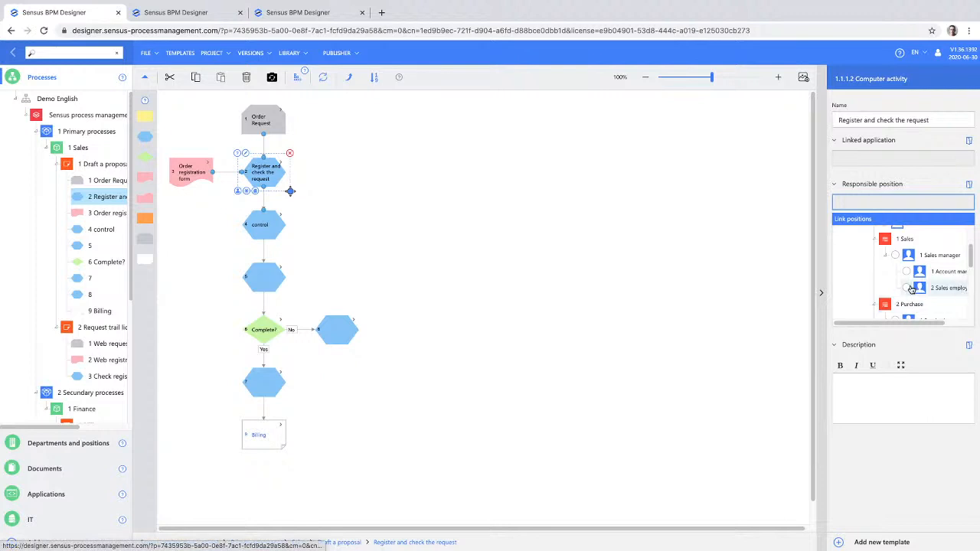
{"action": "left_click", "coordinate": [908, 288]}
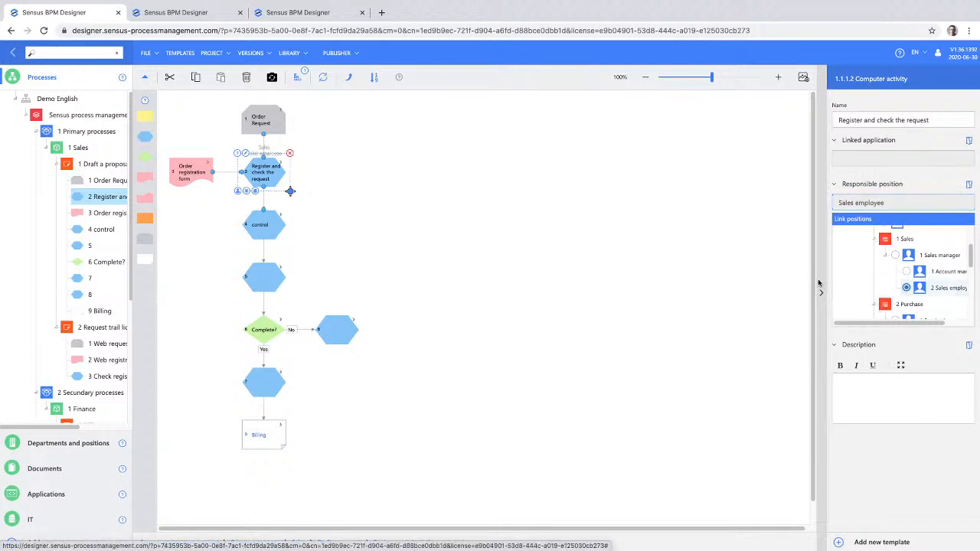
- Assign the Sales Account manager as the responsible position for the control activity
{"action": "left_click", "coordinate": [274, 229]}
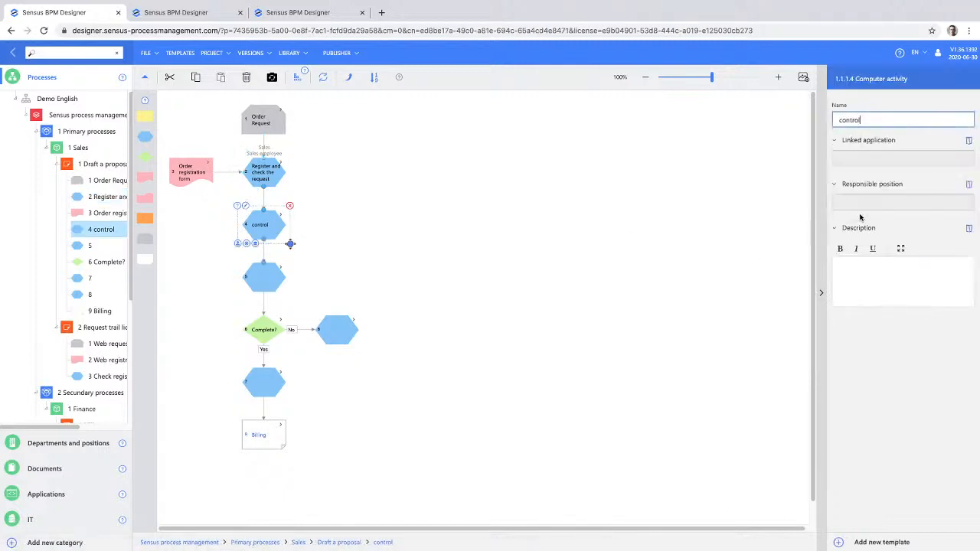
{"action": "left_click", "coordinate": [861, 203]}
{"action": "scroll", "coordinate": [904, 299], "scroll_direction": "down", "scroll_amount": 1}
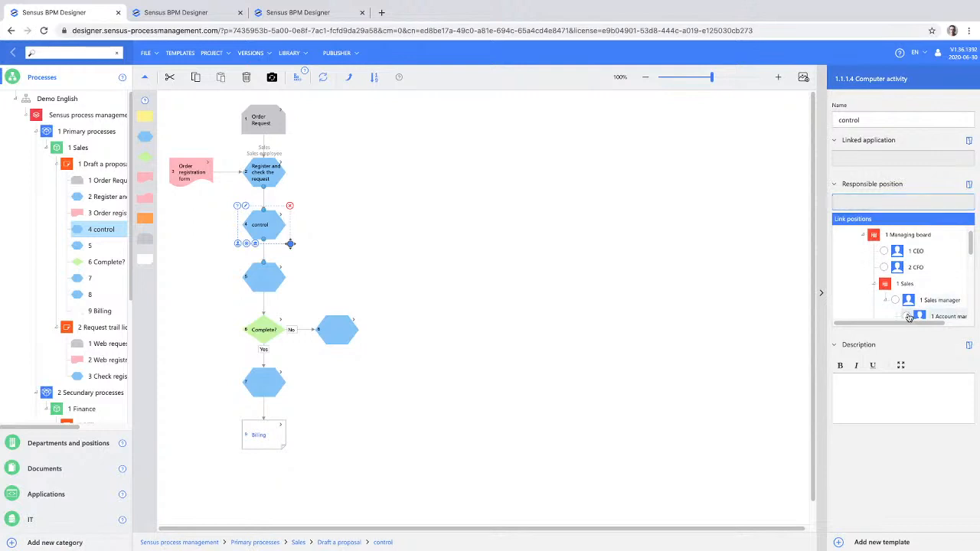
{"action": "left_click", "coordinate": [907, 316]}
- Assign Purchasing employee as the responsible position for the unnamed activity between control and the Complete? gateway
{"action": "left_click", "coordinate": [264, 277]}
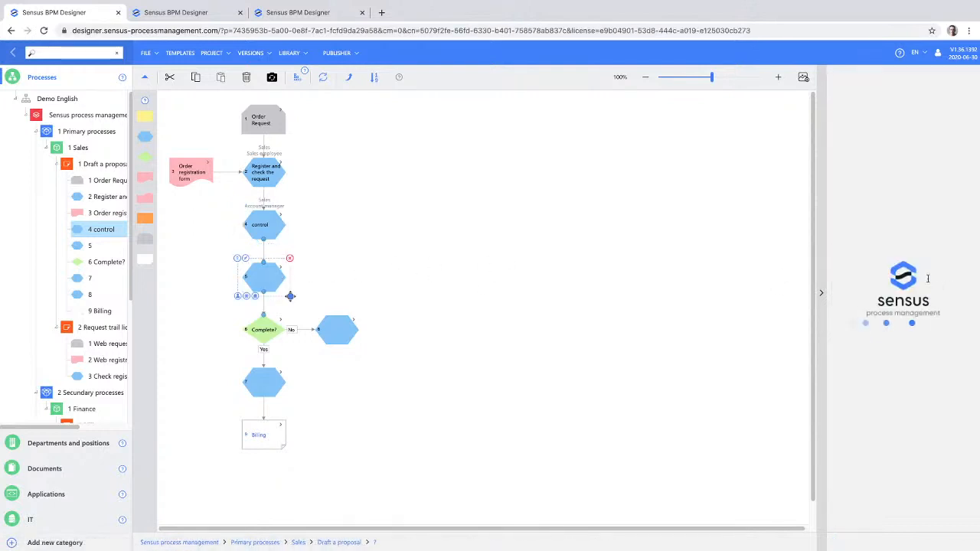
{"action": "left_click", "coordinate": [884, 204]}
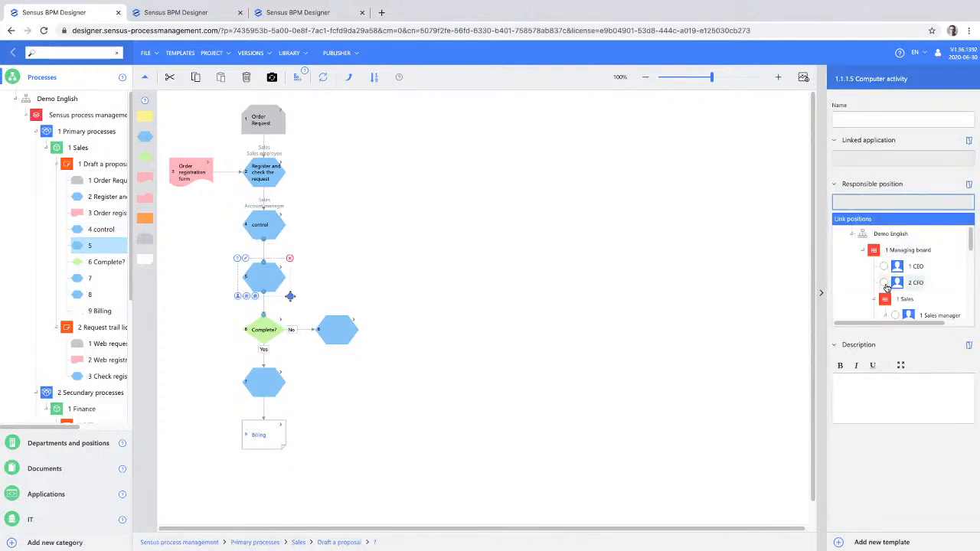
{"action": "scroll", "coordinate": [886, 288], "scroll_direction": "down", "scroll_amount": 2}
{"action": "scroll", "coordinate": [887, 288], "scroll_direction": "down", "scroll_amount": 1}
{"action": "left_click", "coordinate": [907, 293]}
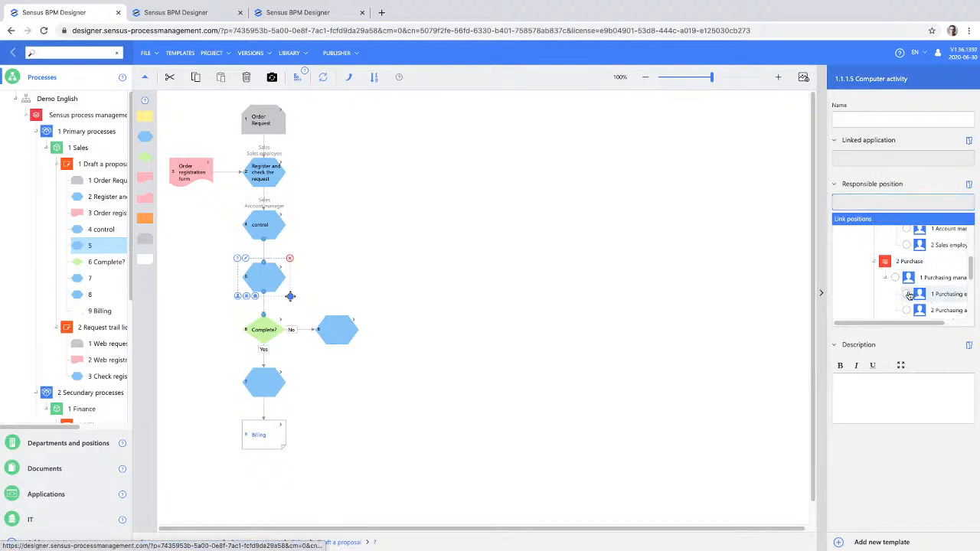
- Assign HR employee as the responsible position for the activity on the No branch of the Complete? gateway
{"action": "left_click", "coordinate": [330, 337]}
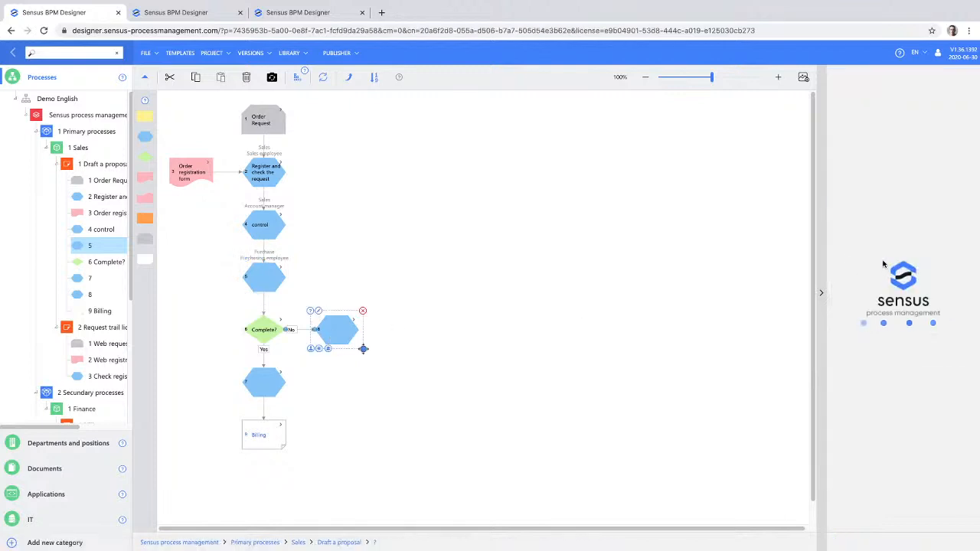
{"action": "left_click", "coordinate": [888, 202]}
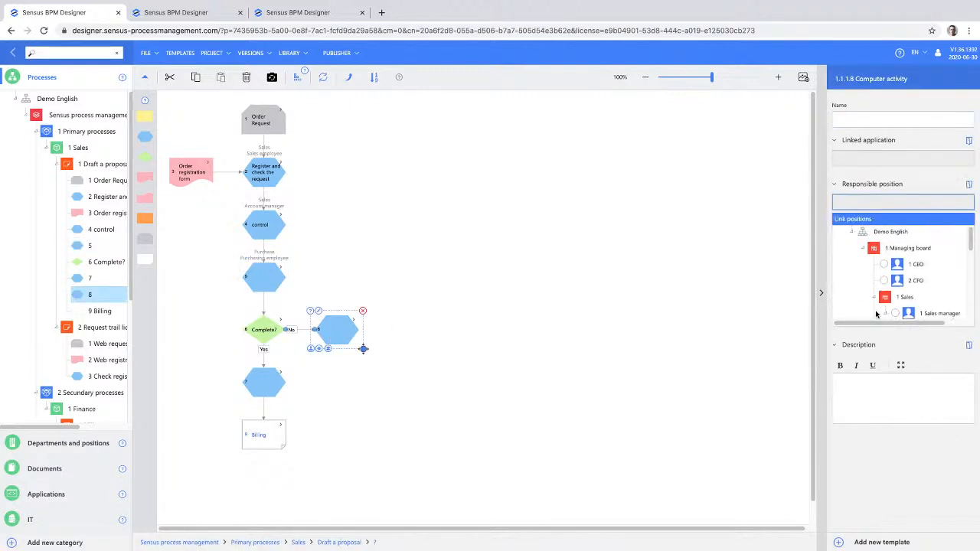
{"action": "scroll", "coordinate": [881, 307], "scroll_direction": "down", "scroll_amount": 2}
{"action": "scroll", "coordinate": [885, 314], "scroll_direction": "down", "scroll_amount": 3}
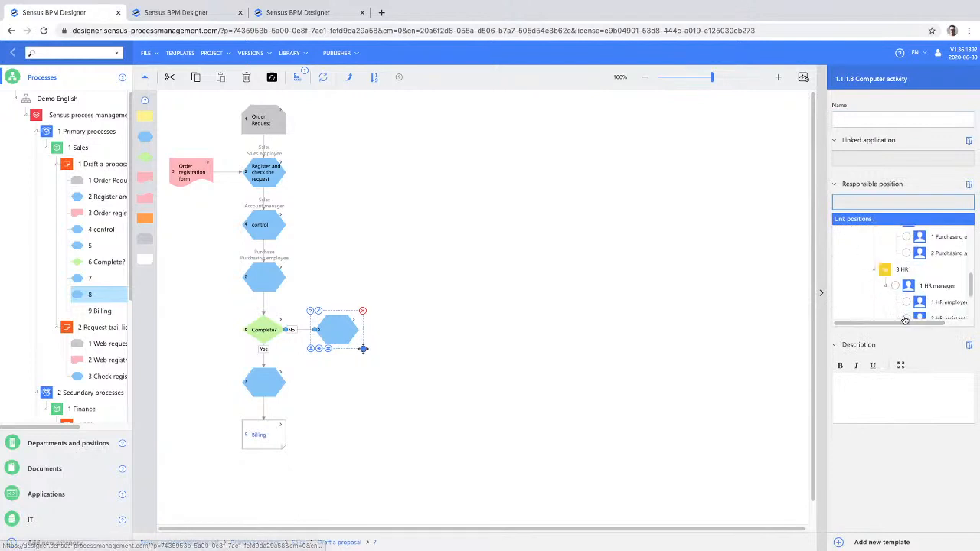
{"action": "left_click", "coordinate": [907, 286]}
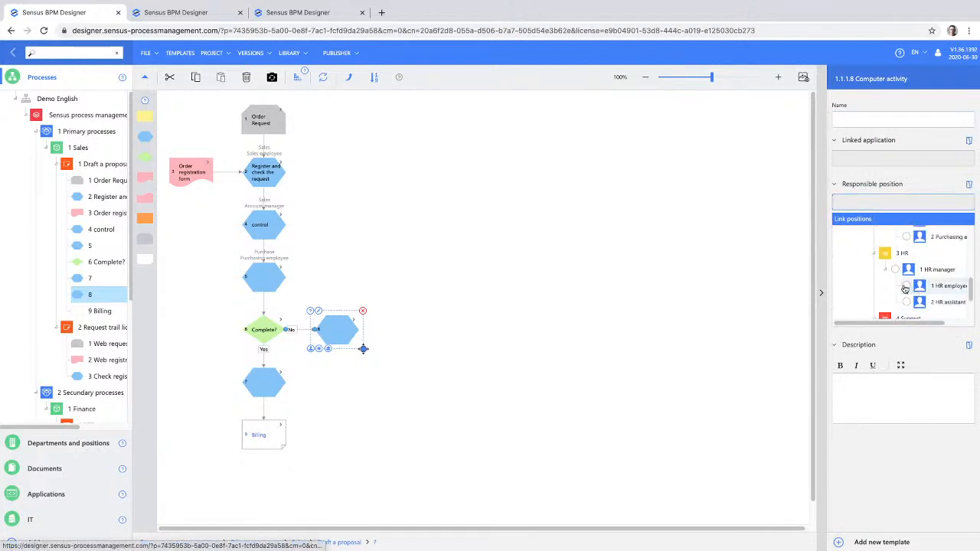
- Assign Account manager as the responsible position for the activity on the Yes branch before Billing
{"action": "left_click", "coordinate": [264, 374]}
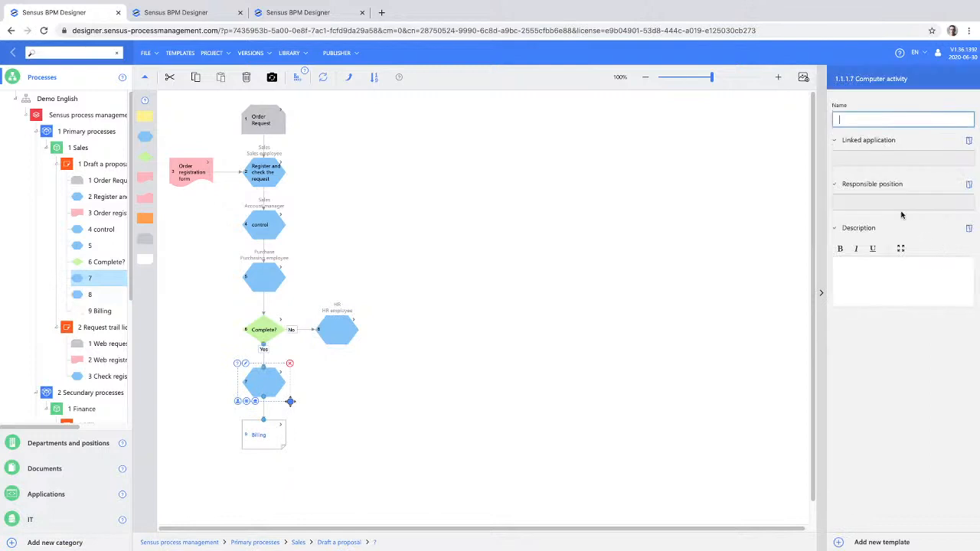
{"action": "left_click", "coordinate": [888, 199]}
{"action": "scroll", "coordinate": [911, 303], "scroll_direction": "down", "scroll_amount": 2}
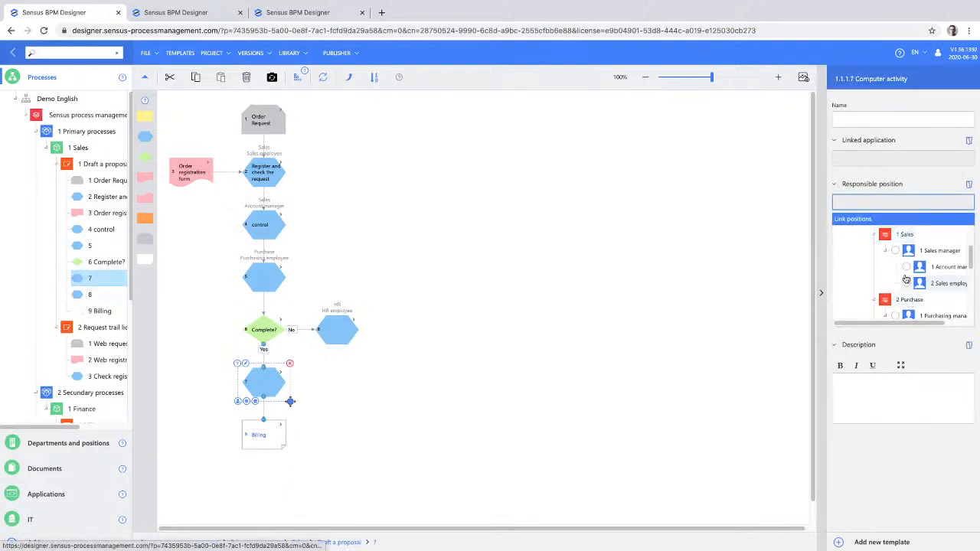
{"action": "left_click", "coordinate": [906, 267]}
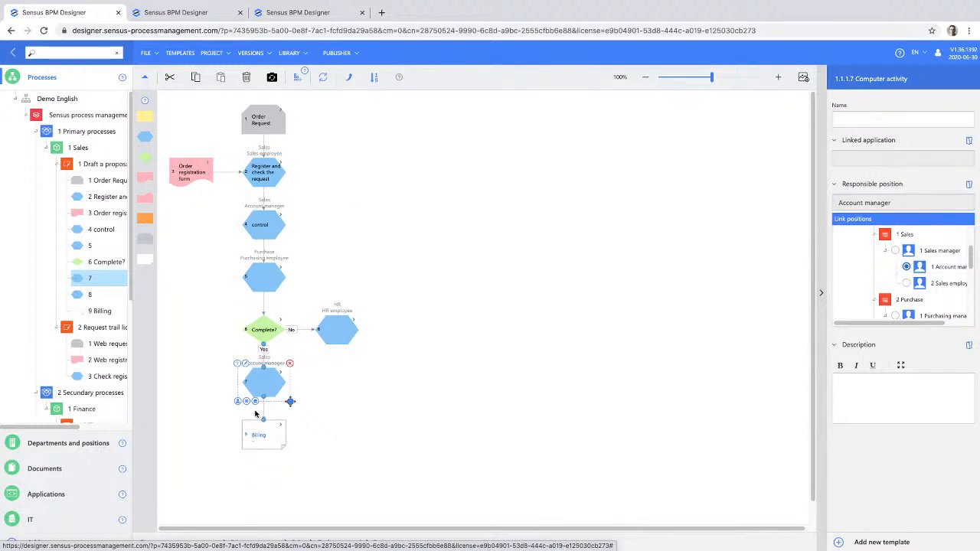
- Display the Draft a proposal flow in vertical swimlanes per position, and switch it to horizontal swimlanes
{"action": "left_click", "coordinate": [297, 77]}
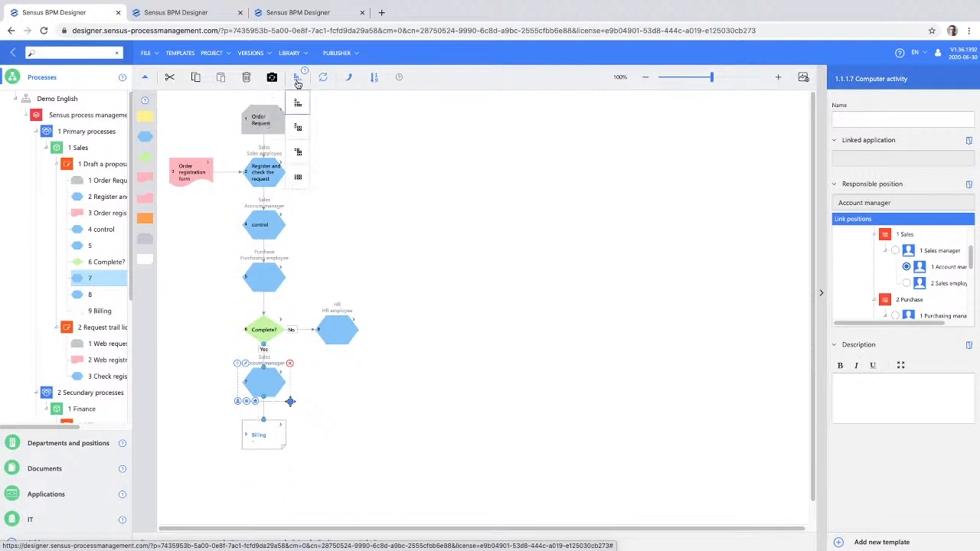
{"action": "left_click", "coordinate": [298, 128]}
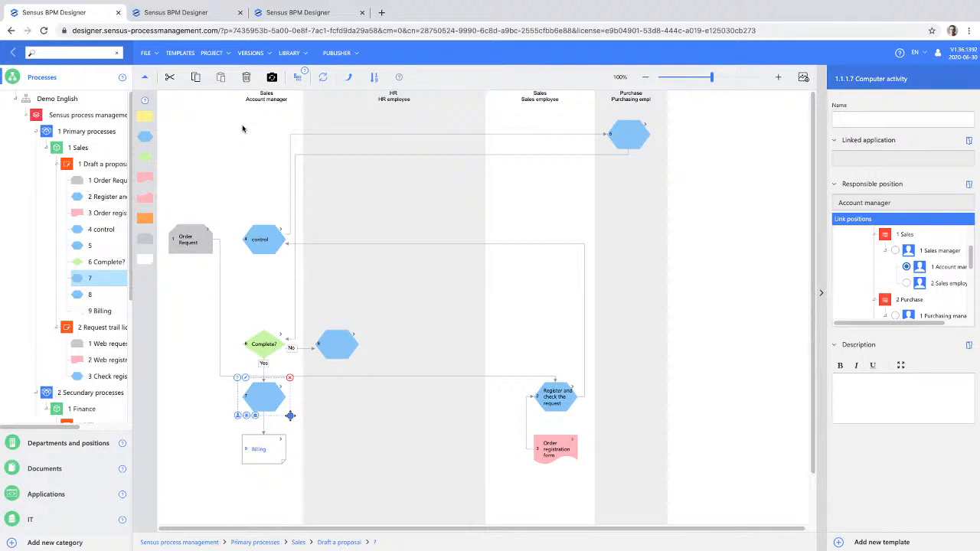
{"action": "left_click", "coordinate": [298, 78]}
{"action": "left_click", "coordinate": [298, 151]}
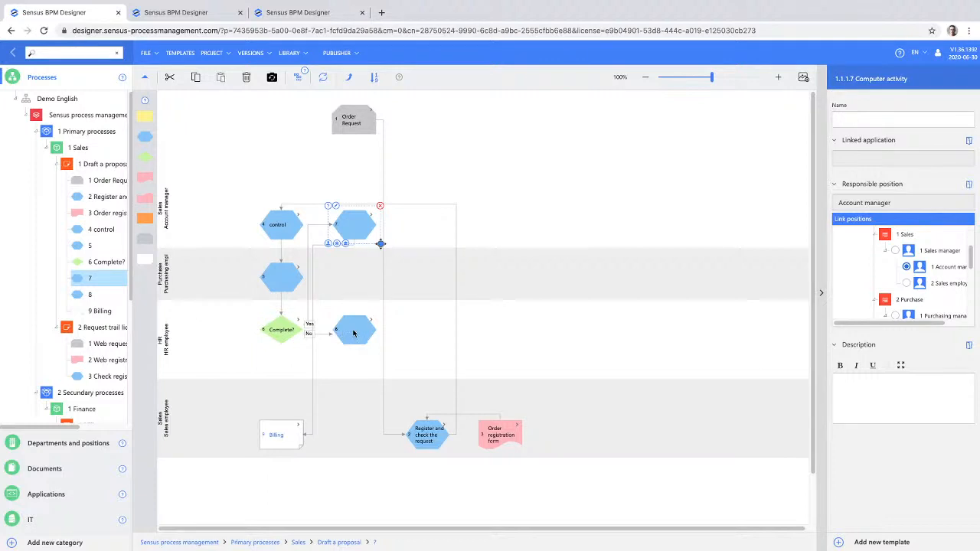
- Move the activity on the No branch to the Sales employee lane, and display the flow vertically without swimlanes
{"action": "left_click_drag", "start_coordinate": [353, 333], "coordinate": [352, 434]}
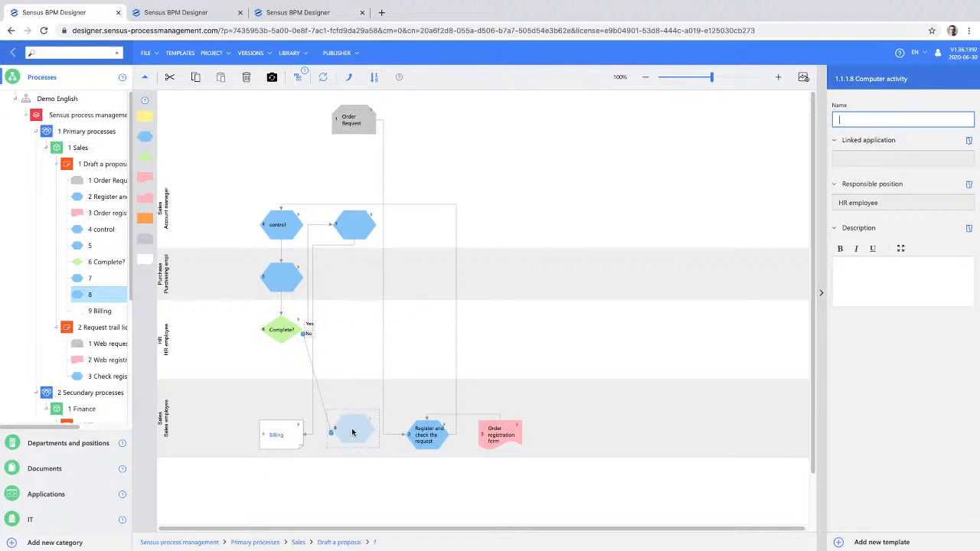
{"action": "left_click_drag", "start_coordinate": [352, 433], "coordinate": [355, 429]}
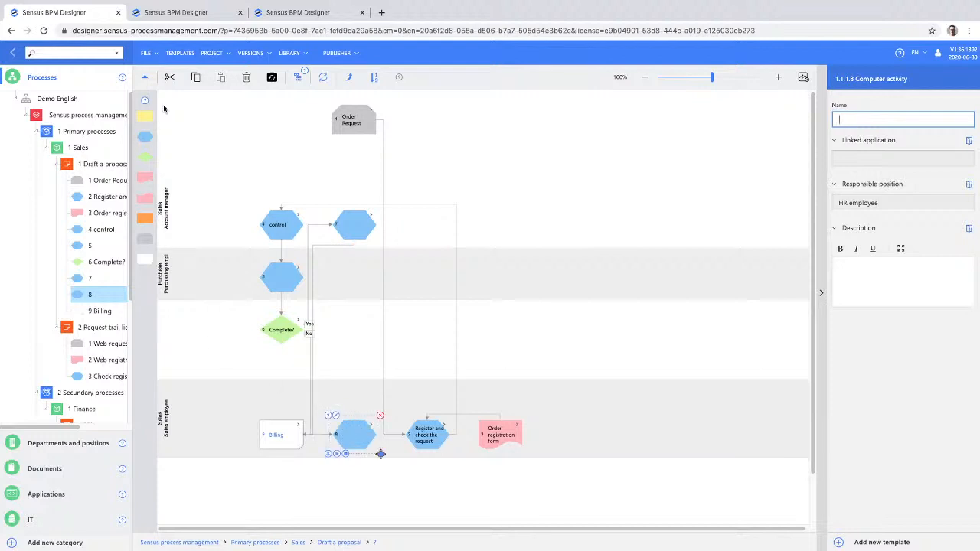
{"action": "left_click", "coordinate": [298, 78]}
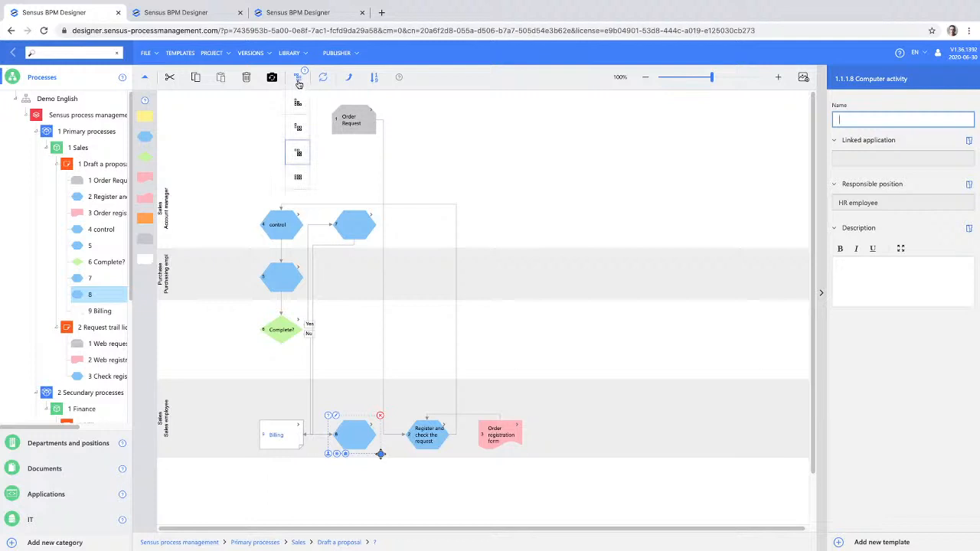
{"action": "left_click", "coordinate": [297, 103]}
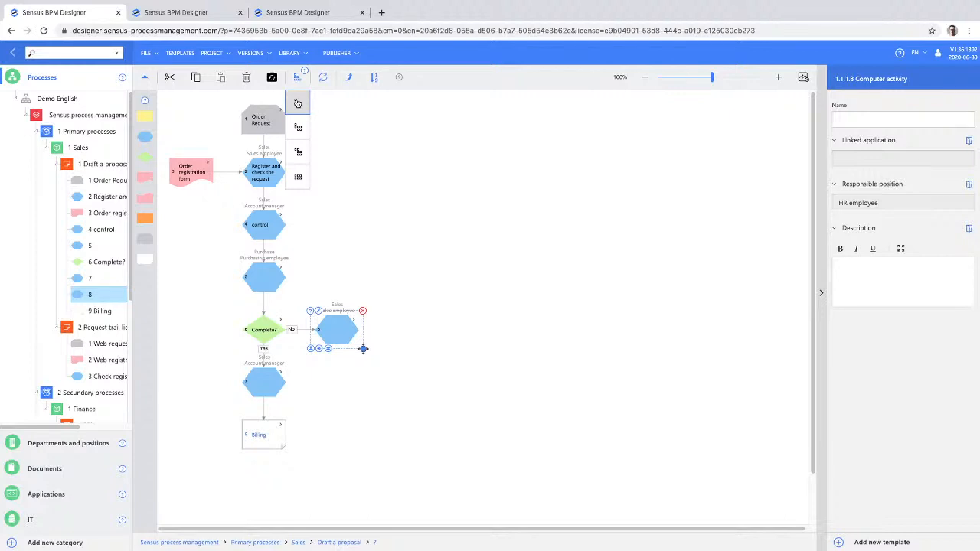
- Display the Draft a proposal flow in the horizontal layout without swimlanes, and return it to the vertical layout
{"action": "left_click", "coordinate": [297, 178]}
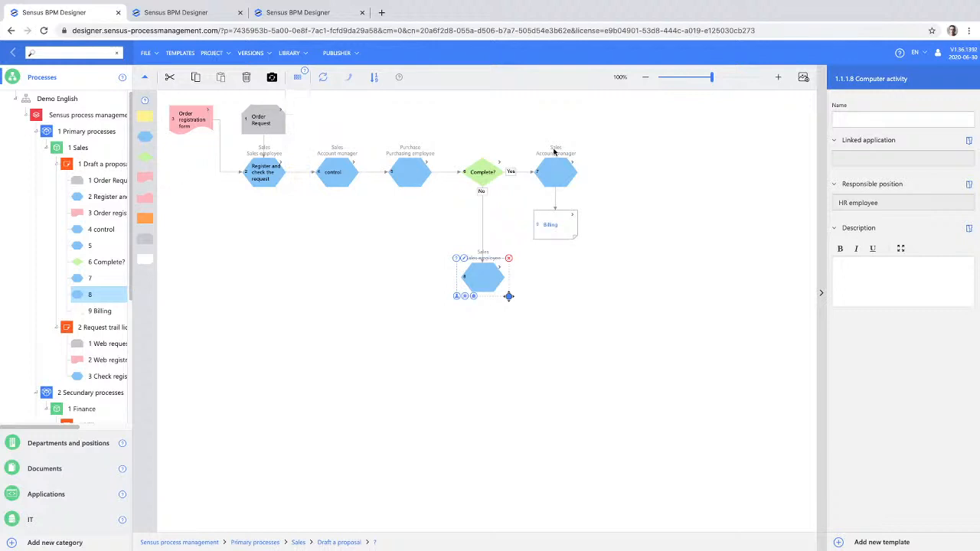
{"action": "left_click", "coordinate": [297, 78]}
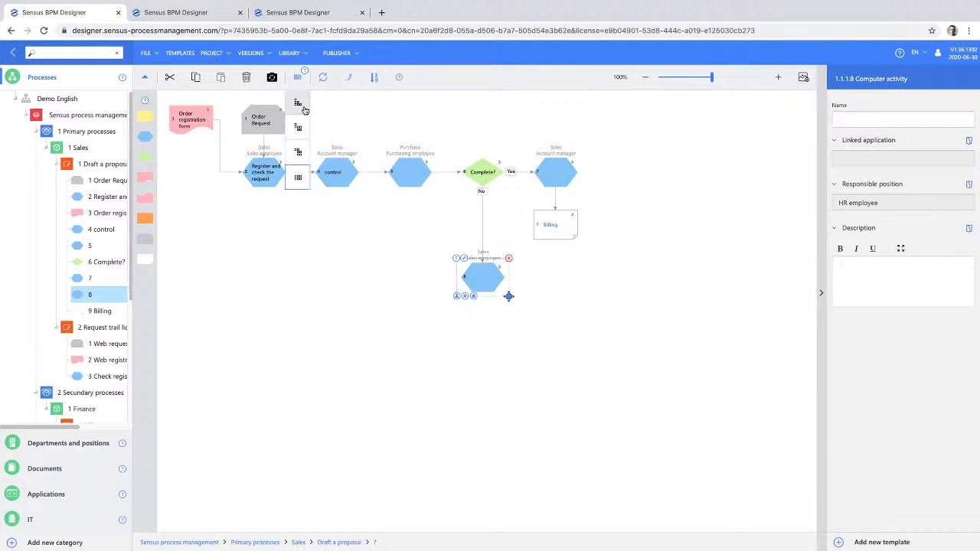
{"action": "left_click", "coordinate": [304, 108]}
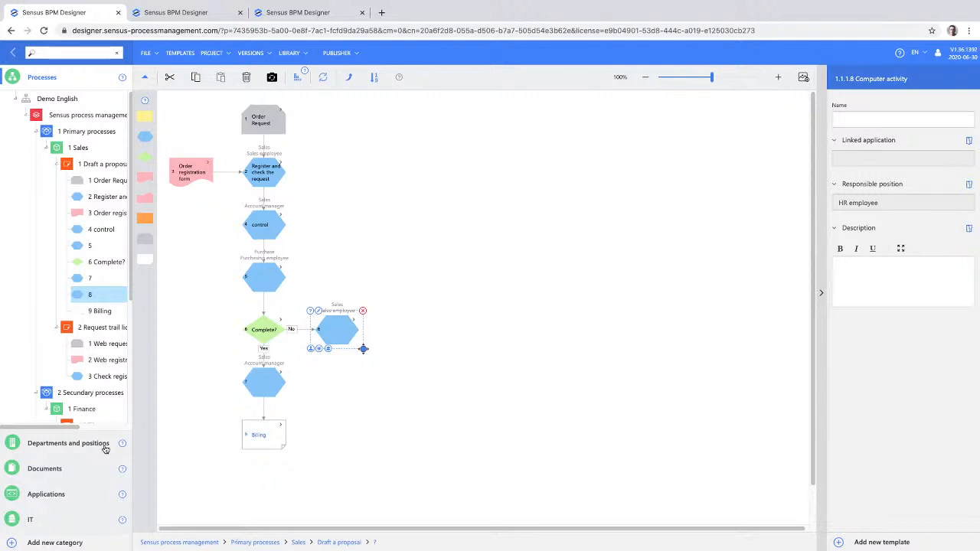
- Enable the use of roles in the project settings and apply the change
{"action": "mouse_move", "coordinate": [257, 54]}
{"action": "mouse_move", "coordinate": [219, 63]}
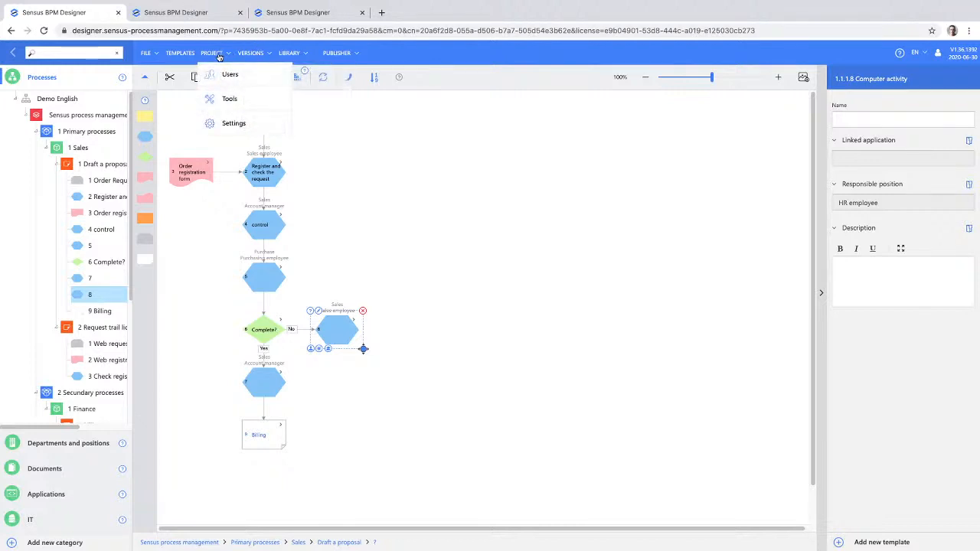
{"action": "left_click", "coordinate": [234, 126]}
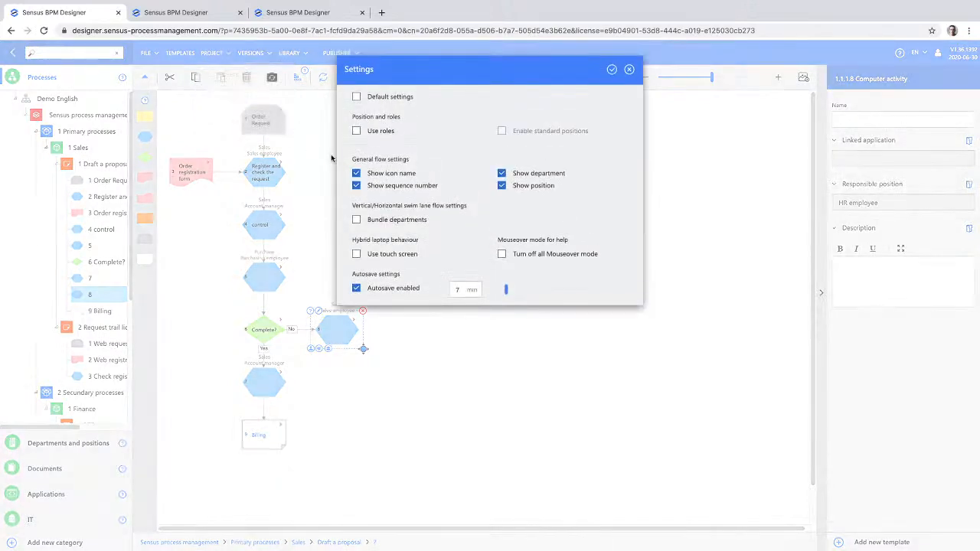
{"action": "left_click", "coordinate": [357, 134]}
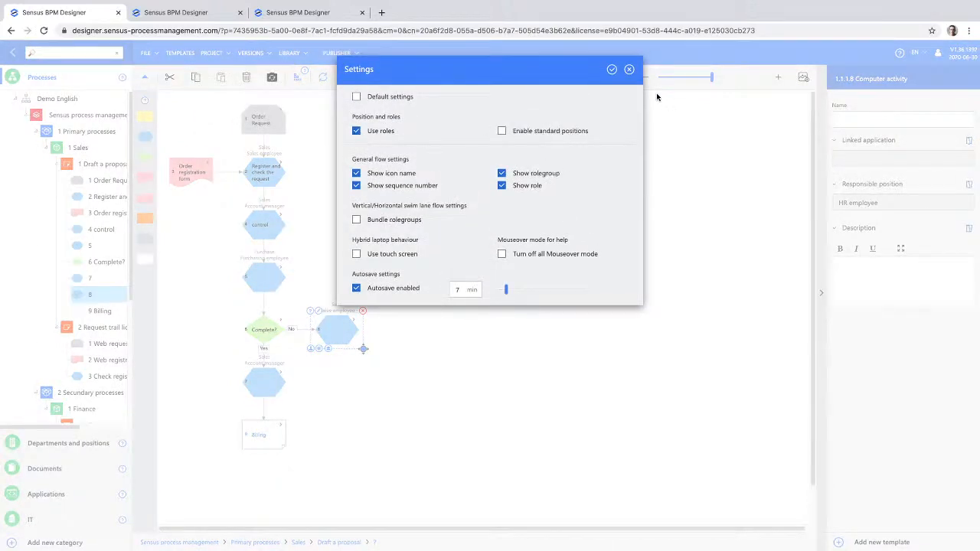
{"action": "left_click", "coordinate": [613, 70]}
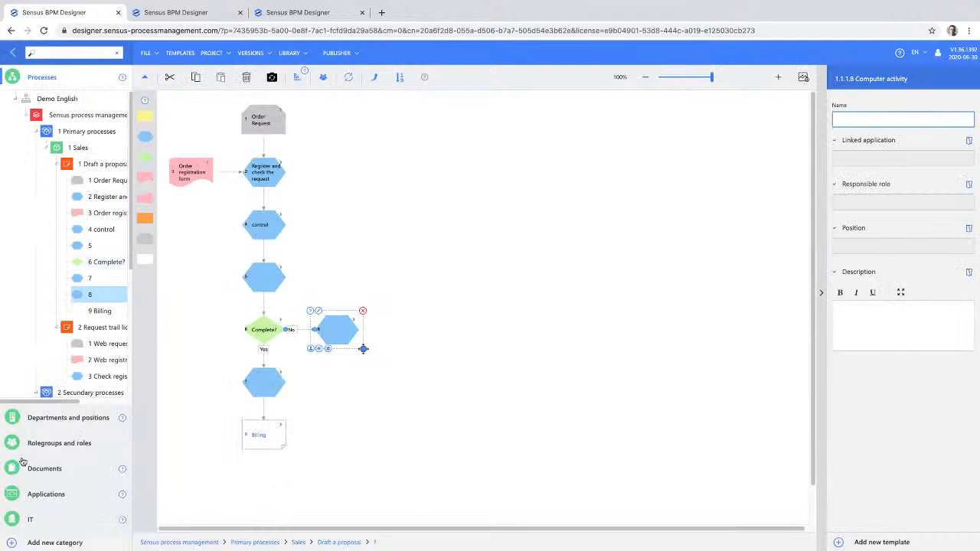
- Add a second, unnamed rolegroup with two unnamed roles to the rolegroups and roles chart
{"action": "left_click", "coordinate": [40, 445]}
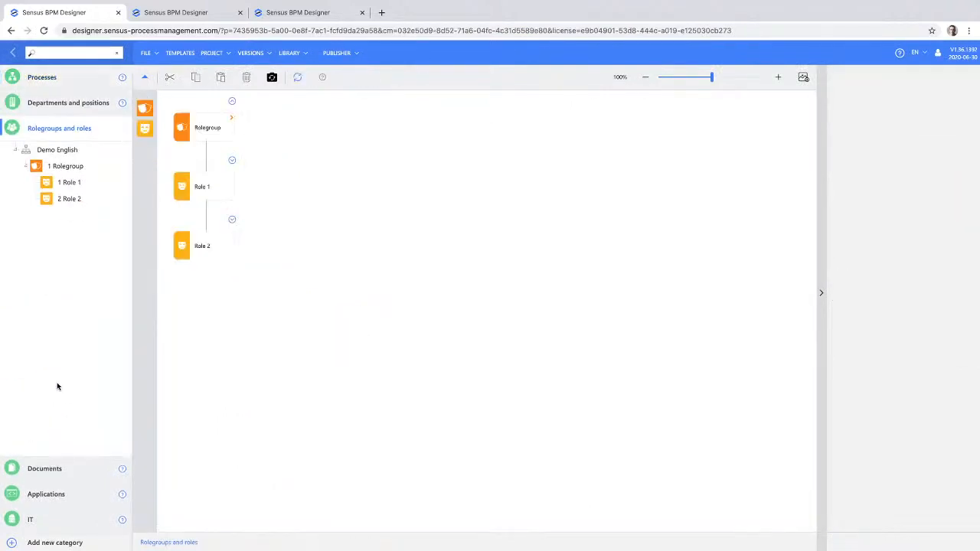
{"action": "left_click_drag", "start_coordinate": [150, 108], "coordinate": [295, 113]}
{"action": "left_click_drag", "start_coordinate": [145, 127], "coordinate": [315, 132]}
{"action": "left_click_drag", "start_coordinate": [143, 128], "coordinate": [317, 131]}
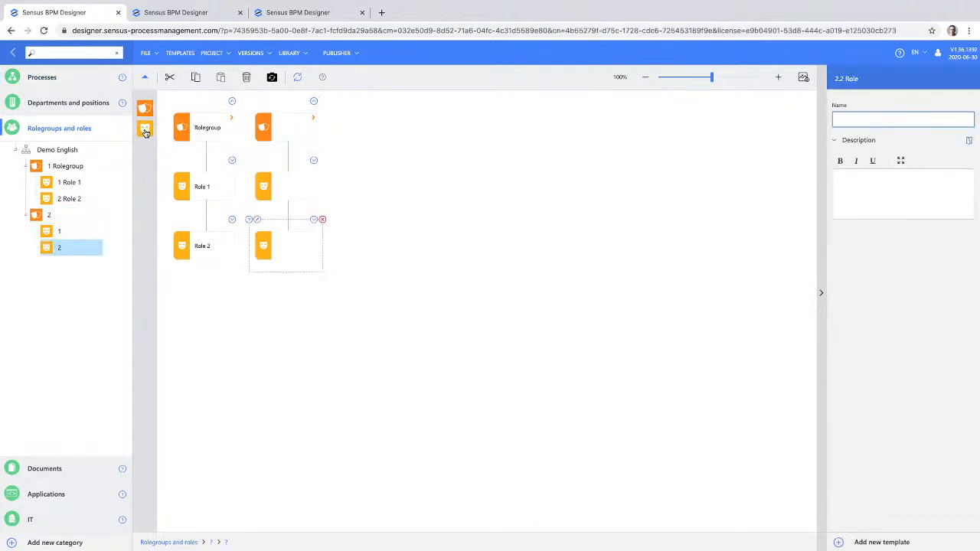
- Assign Role 1 as the responsible role for the Register and check the request activity in the process flow
{"action": "left_click", "coordinate": [37, 79]}
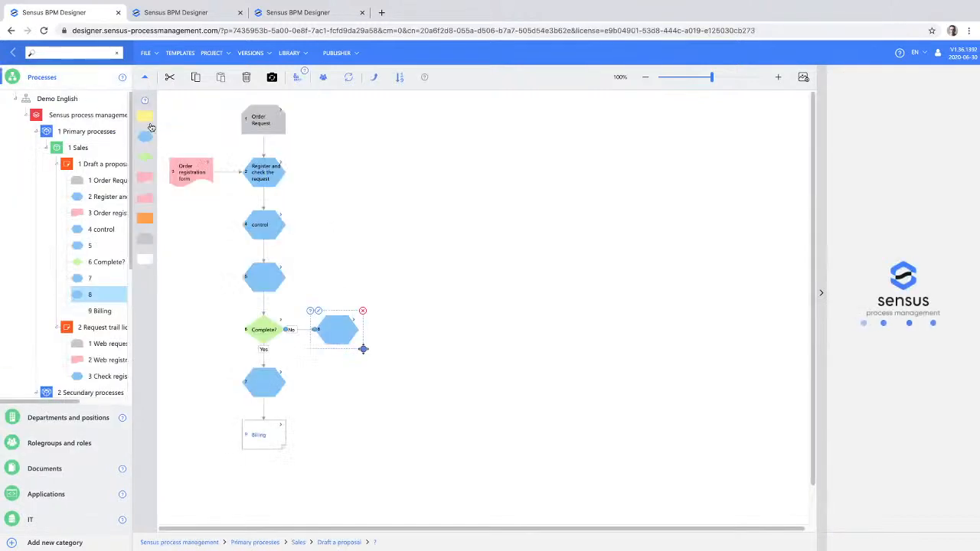
{"action": "left_click", "coordinate": [263, 178]}
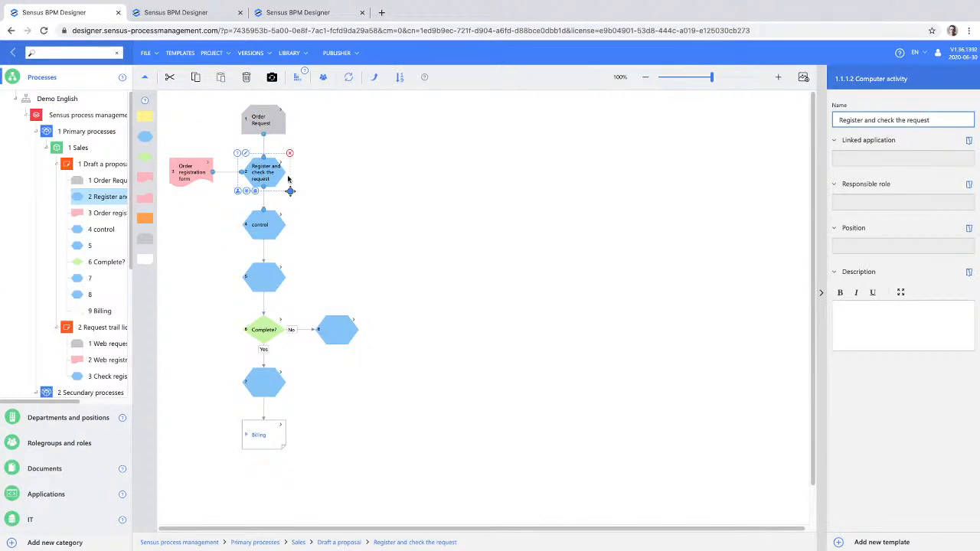
{"action": "left_click", "coordinate": [872, 198]}
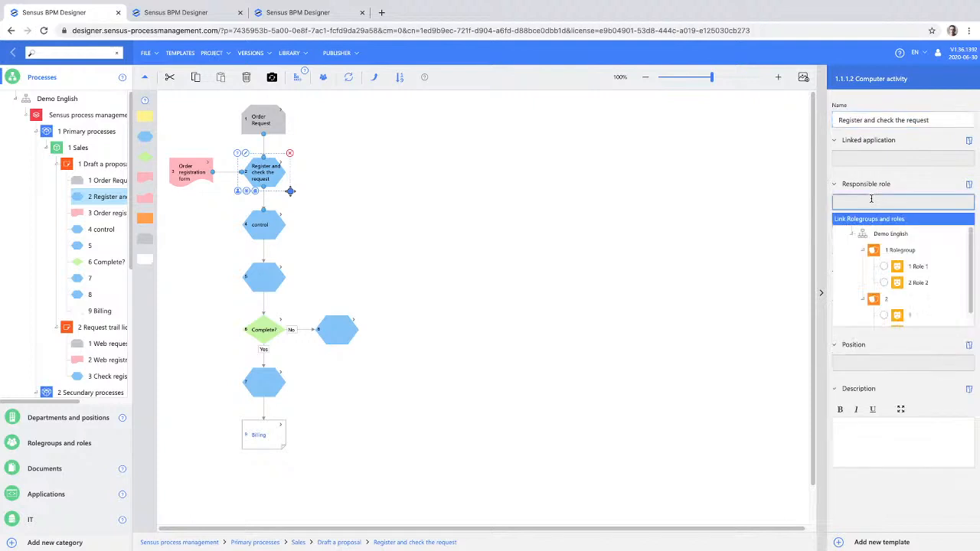
{"action": "left_click", "coordinate": [884, 266]}
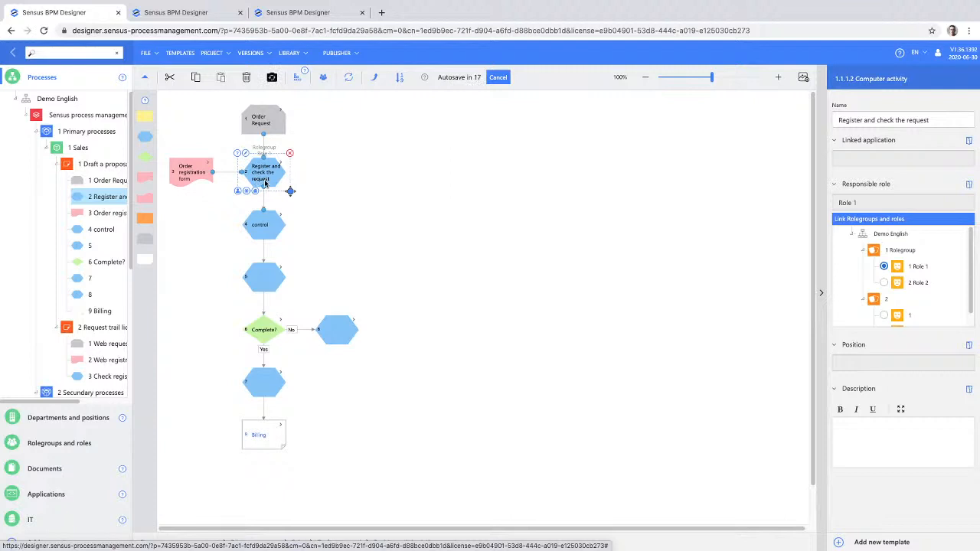
- Link the positions Sales employee, Account manager and Sales manager to the Register and check the request activity
{"action": "left_click", "coordinate": [871, 360]}
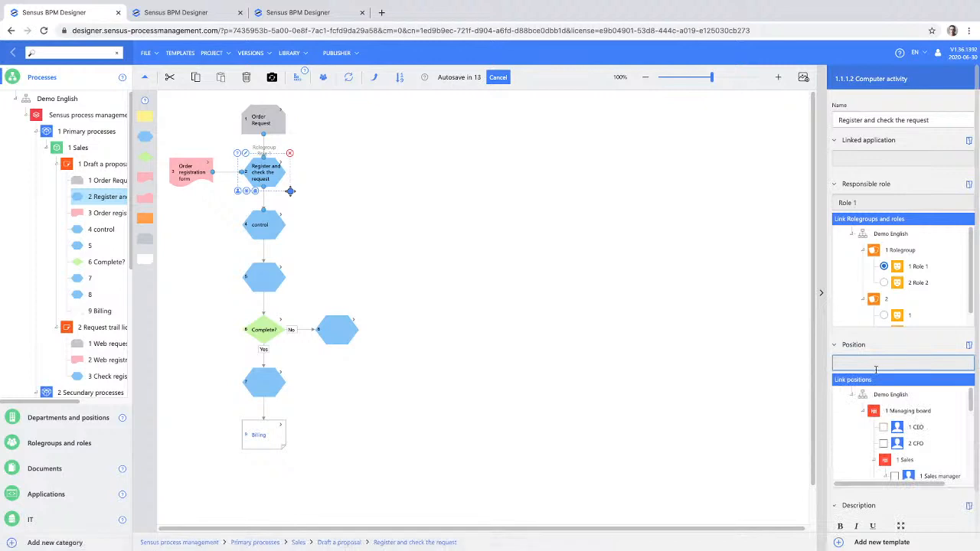
{"action": "scroll", "coordinate": [873, 417], "scroll_direction": "down", "scroll_amount": 3}
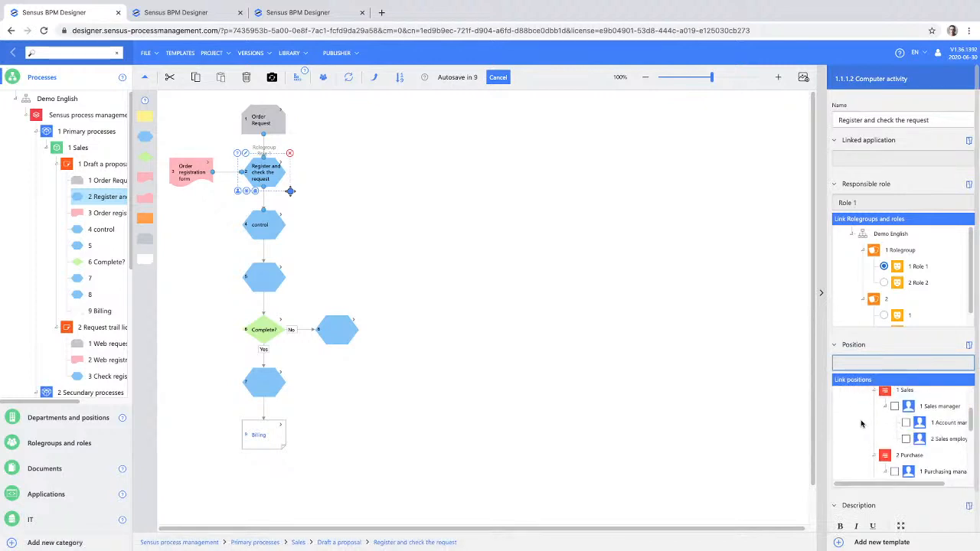
{"action": "left_click", "coordinate": [906, 440]}
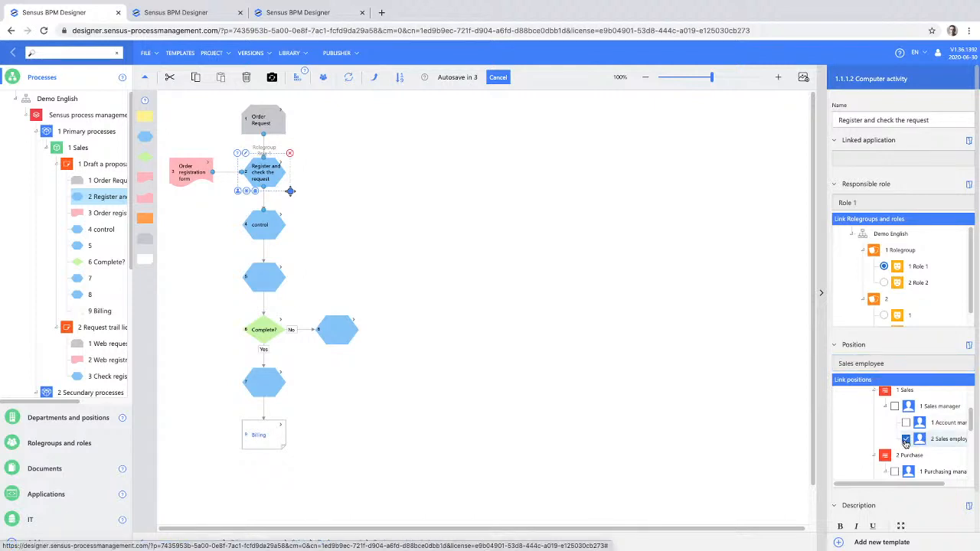
{"action": "left_click", "coordinate": [907, 425]}
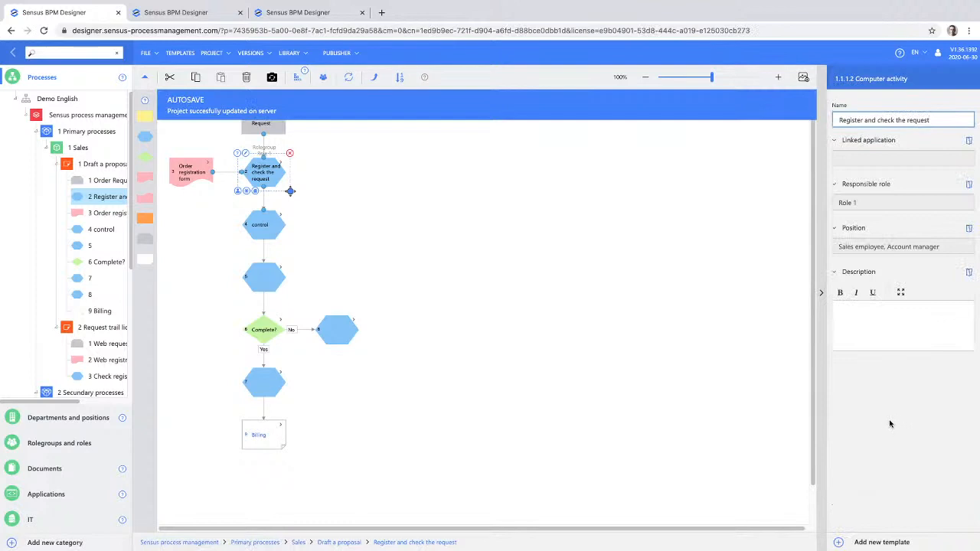
{"action": "left_click", "coordinate": [937, 246]}
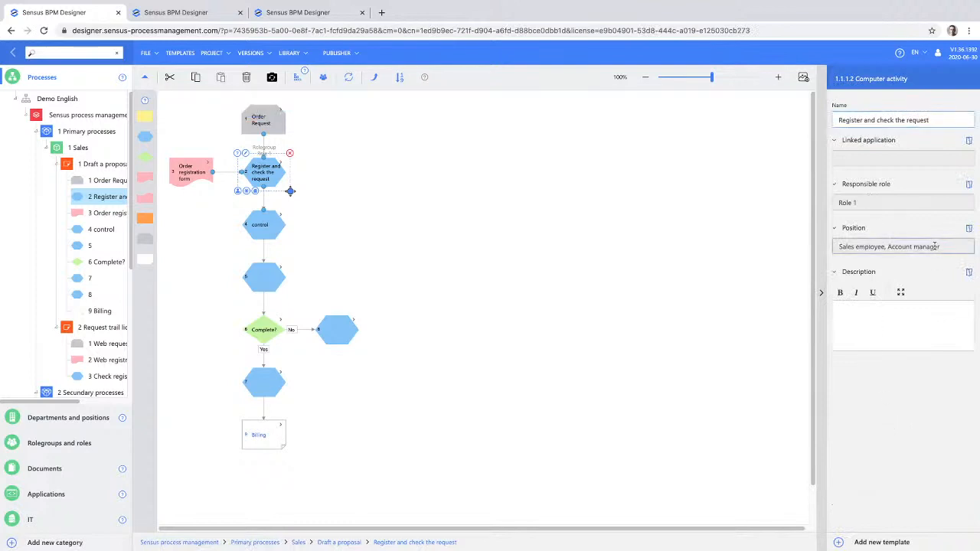
{"action": "scroll", "coordinate": [900, 340], "scroll_direction": "down", "scroll_amount": 1}
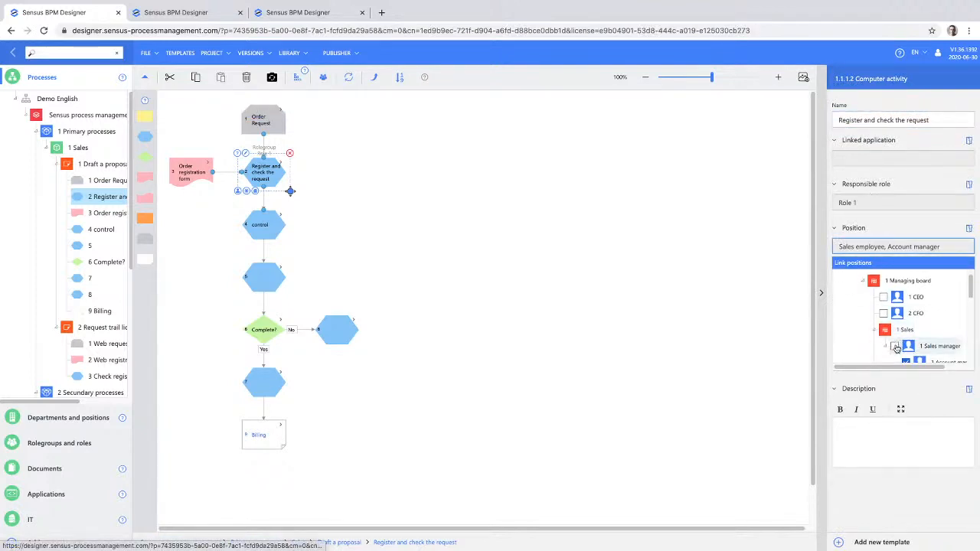
{"action": "left_click", "coordinate": [895, 347]}
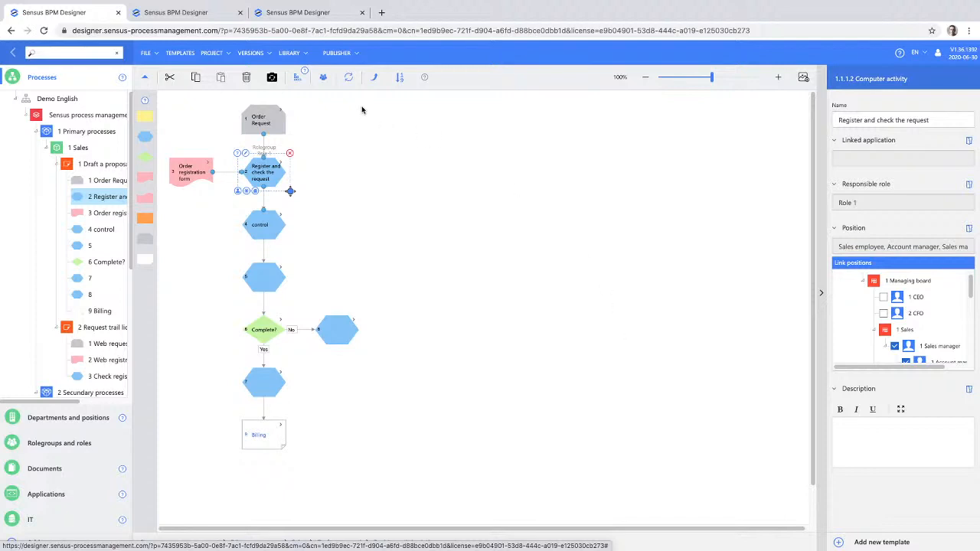
- Switch the flow from roles to departments and positions, and return it to the roles display
{"action": "mouse_move", "coordinate": [323, 80]}
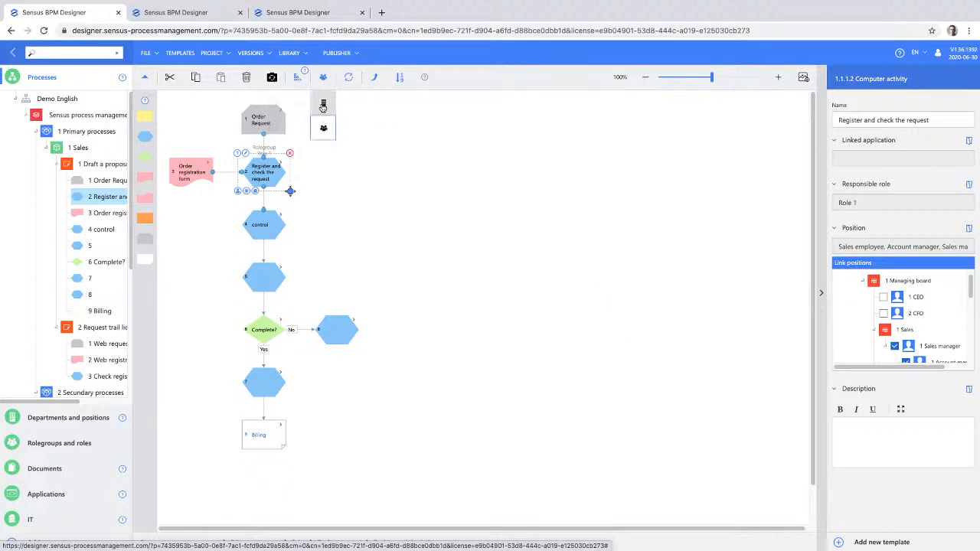
{"action": "left_click", "coordinate": [322, 106]}
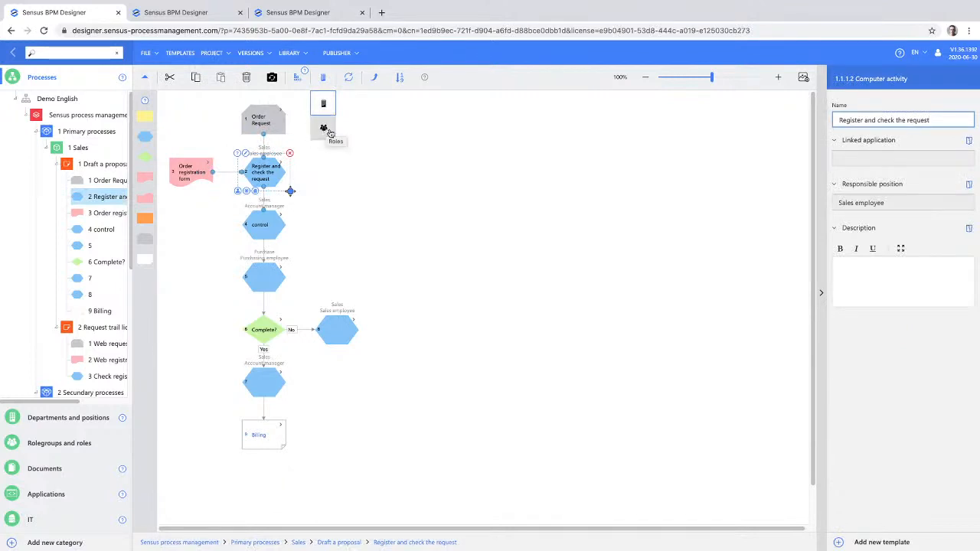
{"action": "mouse_move", "coordinate": [301, 78]}
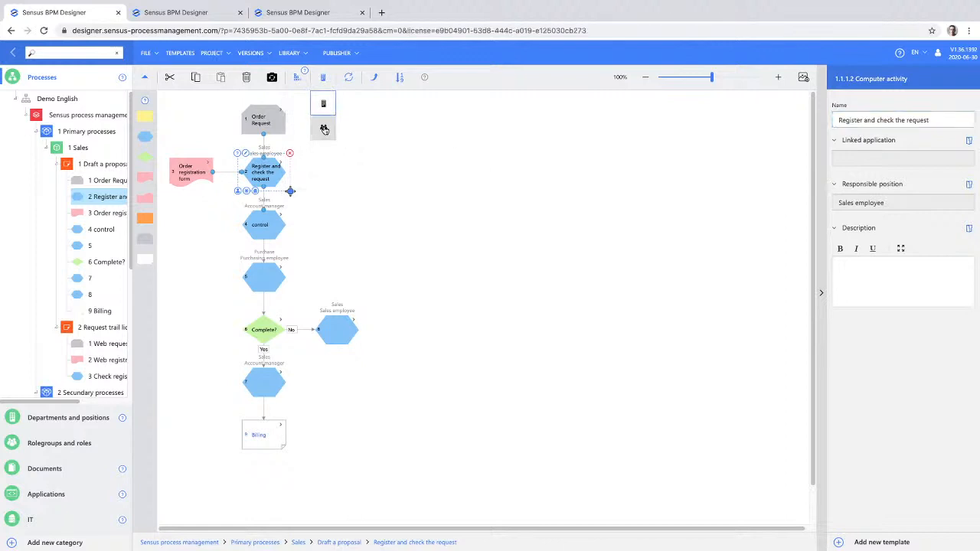
{"action": "left_click", "coordinate": [324, 129]}
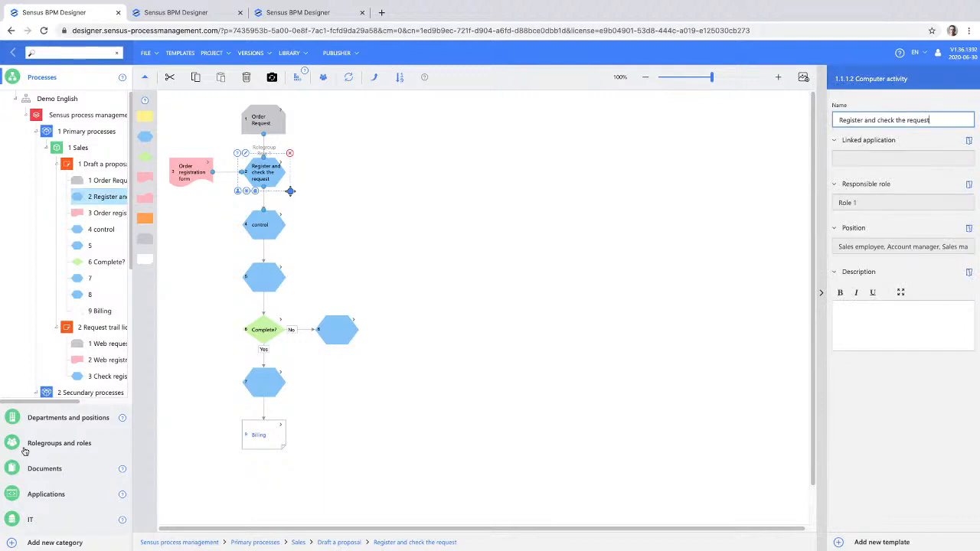
- Add a folder named Support under All documents in the documents chart
{"action": "left_click", "coordinate": [40, 471]}
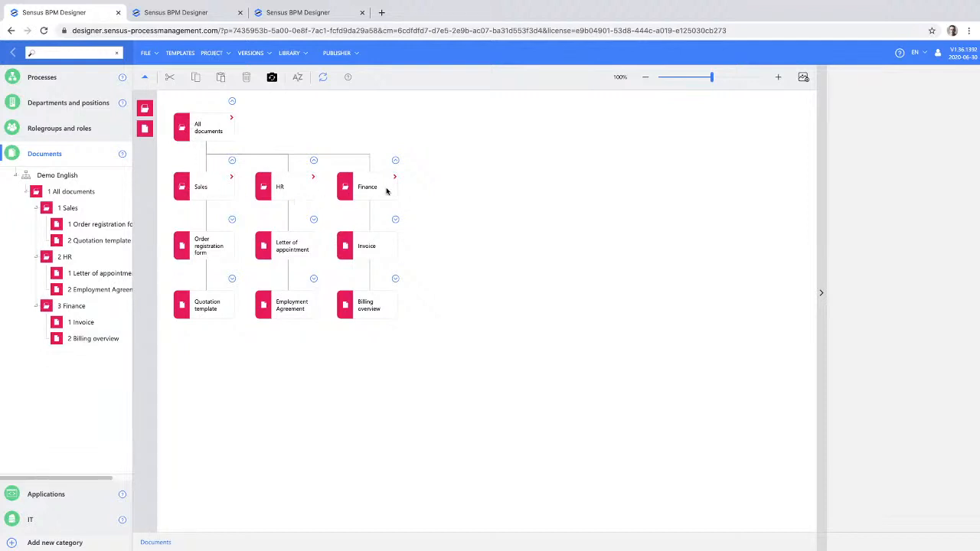
{"action": "left_click_drag", "start_coordinate": [145, 128], "coordinate": [214, 119]}
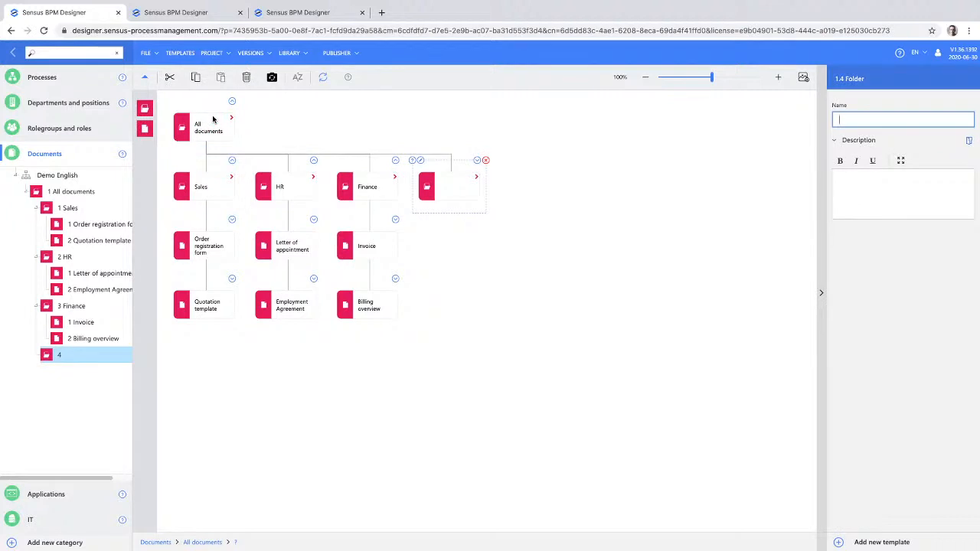
{"action": "type", "text": "Support"}
- Add two files under the Support folder and name the second one Failure reprot
{"action": "left_click_drag", "start_coordinate": [145, 130], "coordinate": [448, 192]}
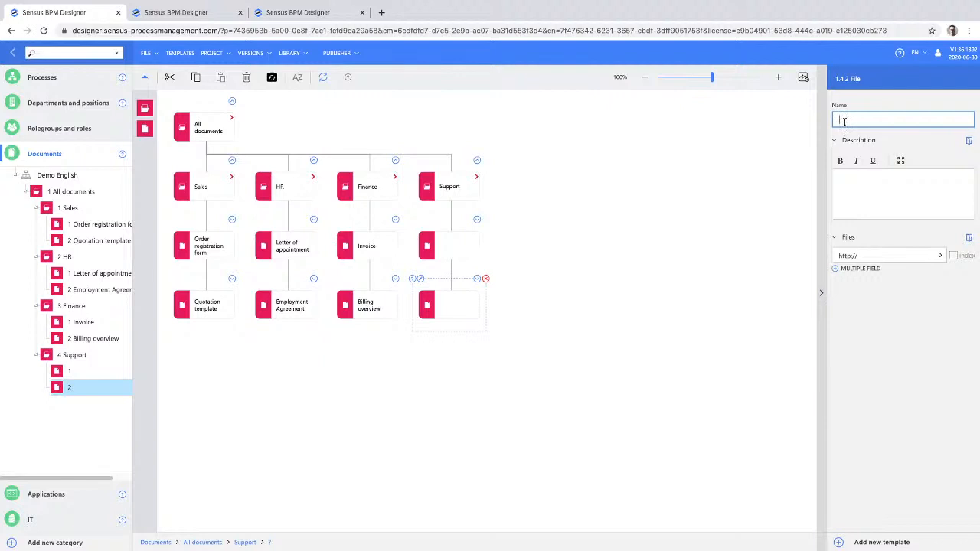
{"action": "type", "text": "Error"}
{"action": "key", "text": "BackSpace"}
{"action": "key", "text": "BackSpace"}
{"action": "key", "text": "BackSpace"}
{"action": "key", "text": "BackSpace"}
{"action": "type", "text": "Failure reprot"}
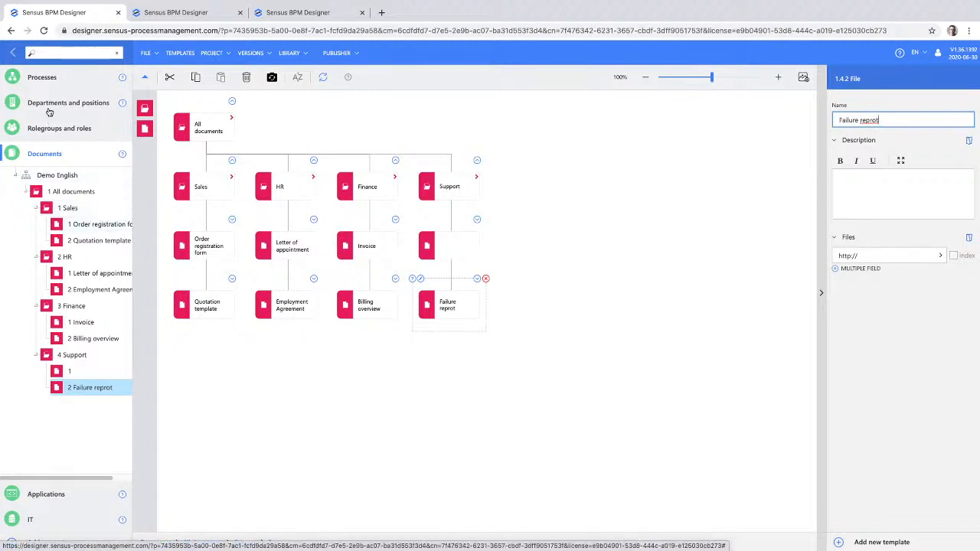
- Link the Sales documents Order registration form and Quotation template to the Order registration form input document in the process flow
{"action": "left_click", "coordinate": [41, 77]}
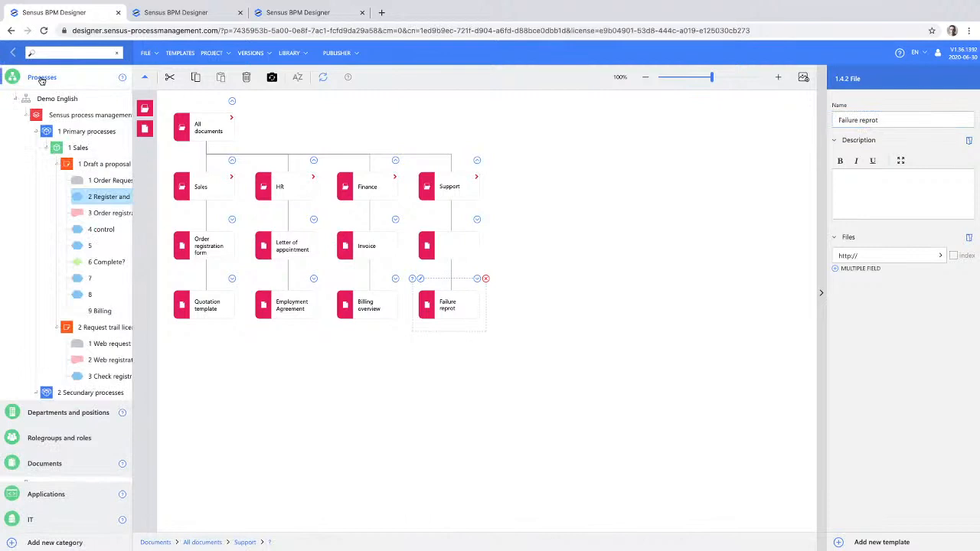
{"action": "left_click", "coordinate": [185, 172]}
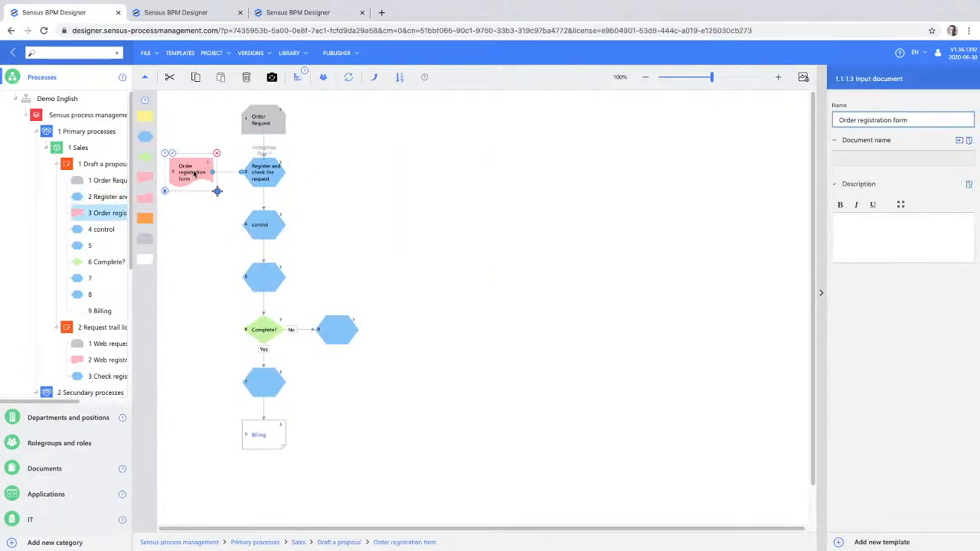
{"action": "left_click", "coordinate": [848, 155]}
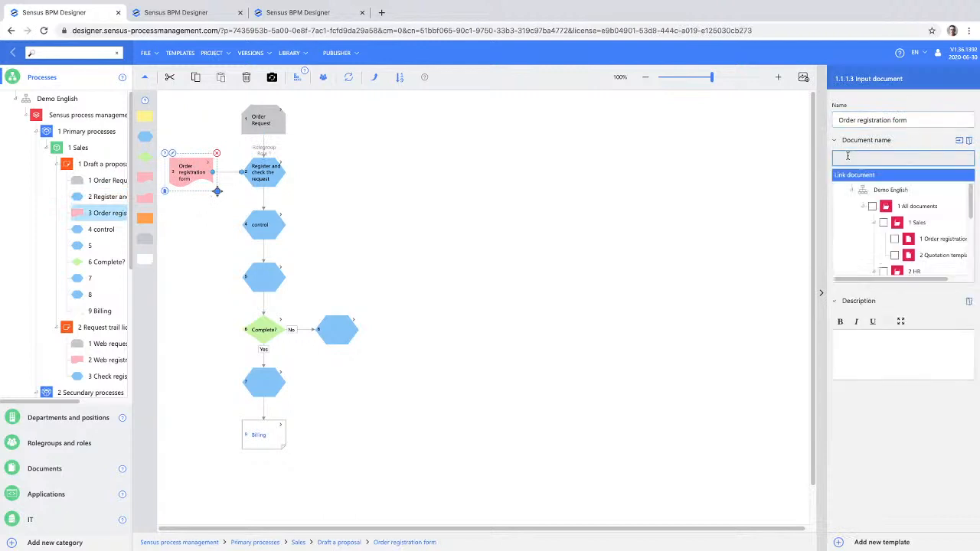
{"action": "left_click", "coordinate": [894, 239]}
{"action": "left_click", "coordinate": [895, 257]}
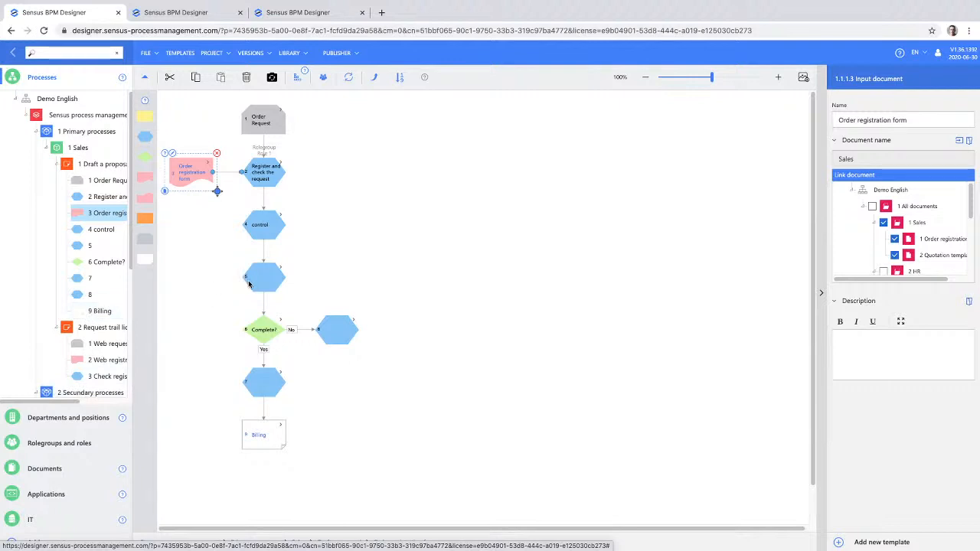
- Add a field named RACI to the Process template and set its field type to Labeled field
{"action": "left_click", "coordinate": [179, 54]}
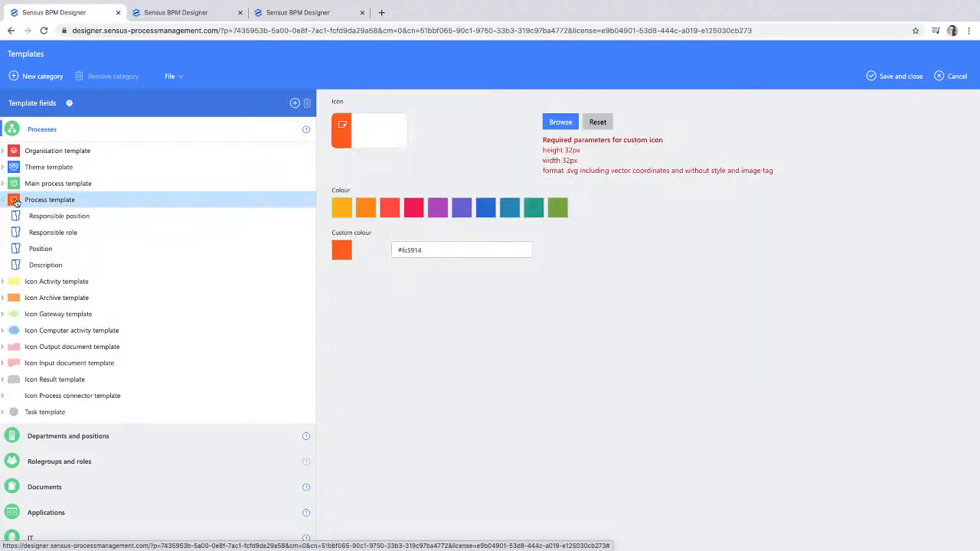
{"action": "left_click", "coordinate": [295, 104]}
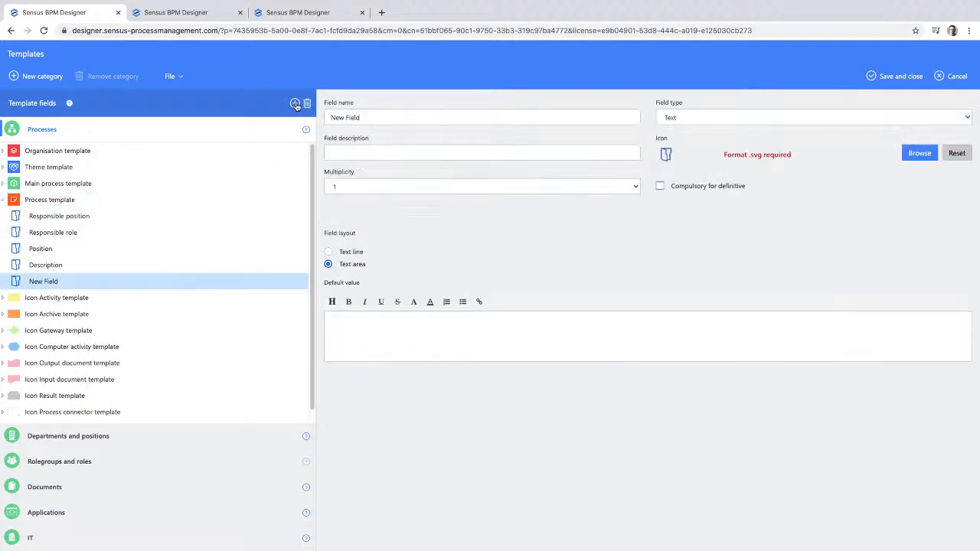
{"action": "left_click_drag", "start_coordinate": [360, 118], "coordinate": [327, 120]}
{"action": "type", "text": "RACI"}
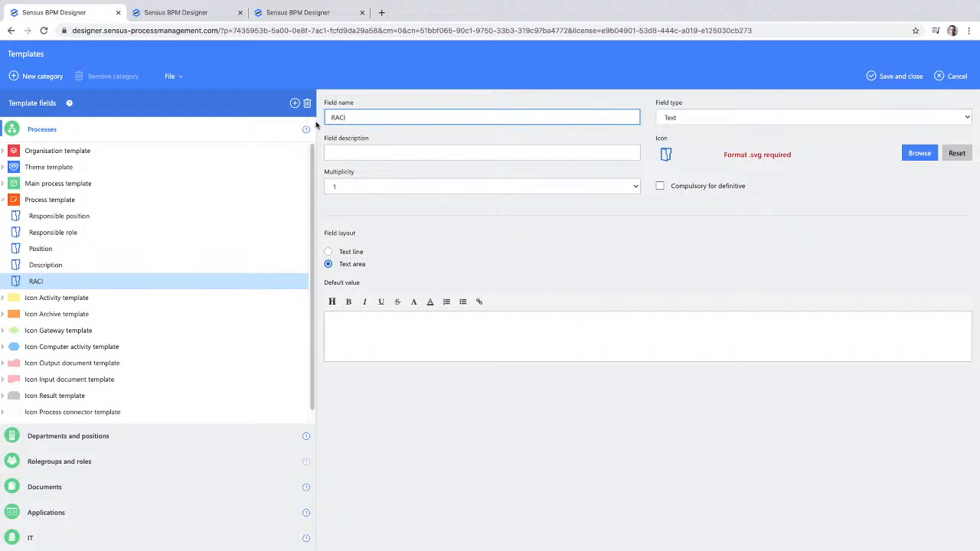
{"action": "left_click", "coordinate": [701, 119]}
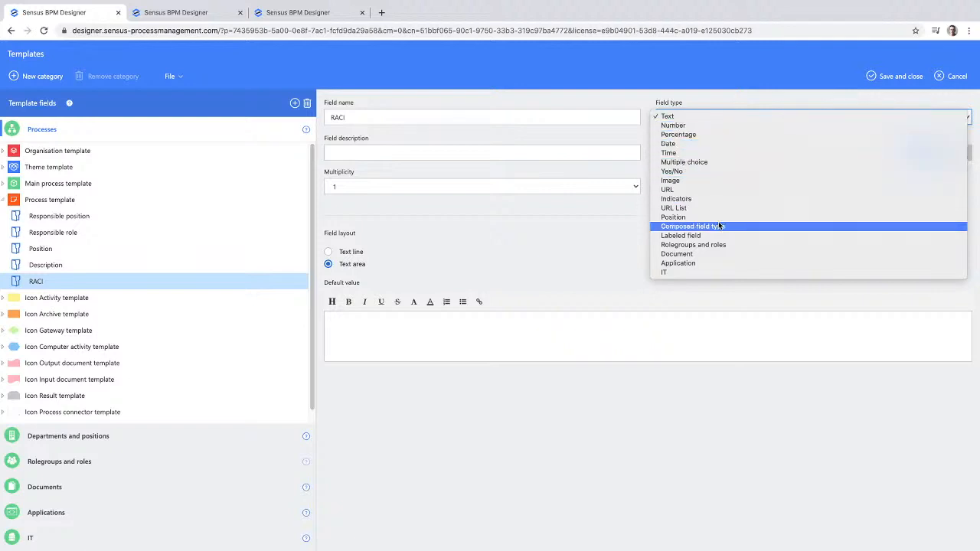
{"action": "left_click", "coordinate": [681, 236]}
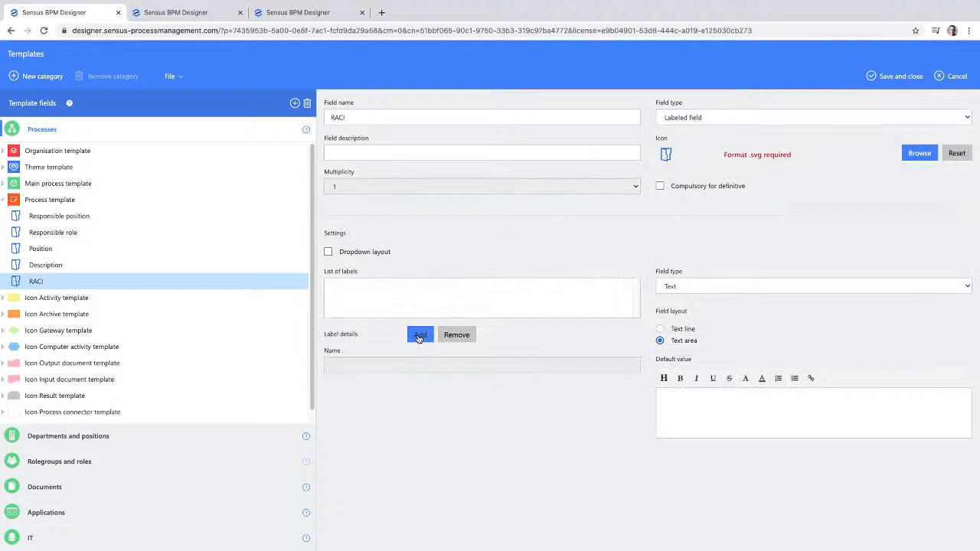
- Add the four labels R, A, C and I to the RACI field's list of labels
{"action": "left_click", "coordinate": [421, 337]}
{"action": "type", "text": "R"}
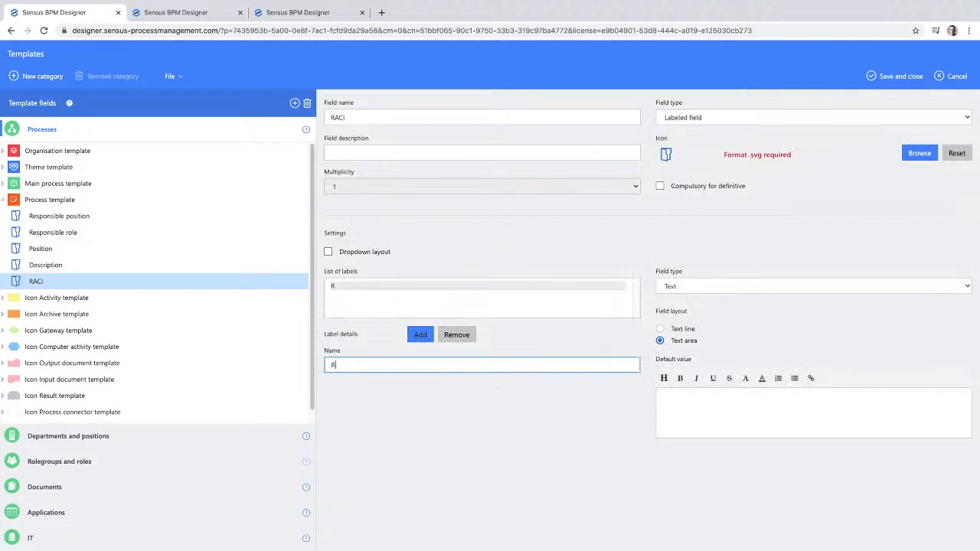
{"action": "left_click", "coordinate": [413, 335]}
{"action": "type", "text": "A"}
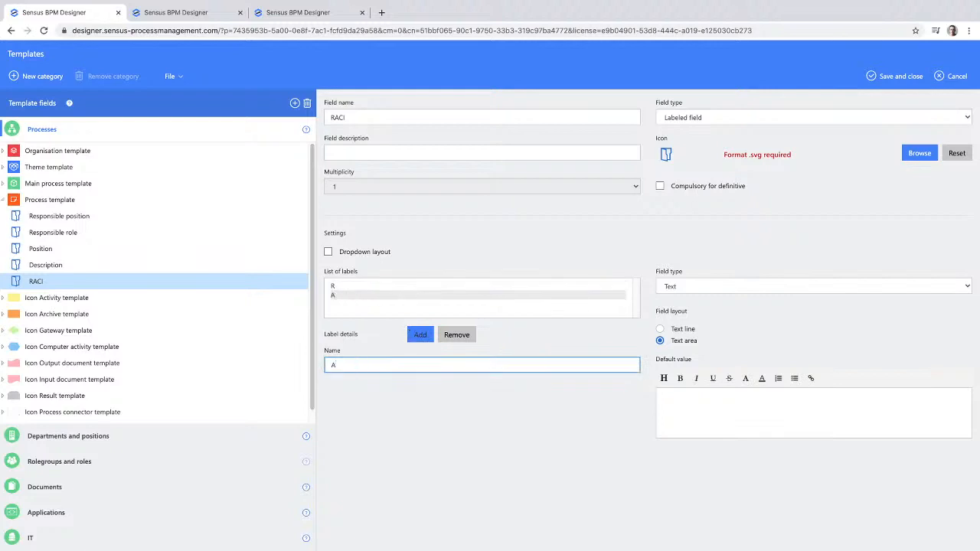
{"action": "left_click", "coordinate": [420, 335]}
{"action": "type", "text": "C"}
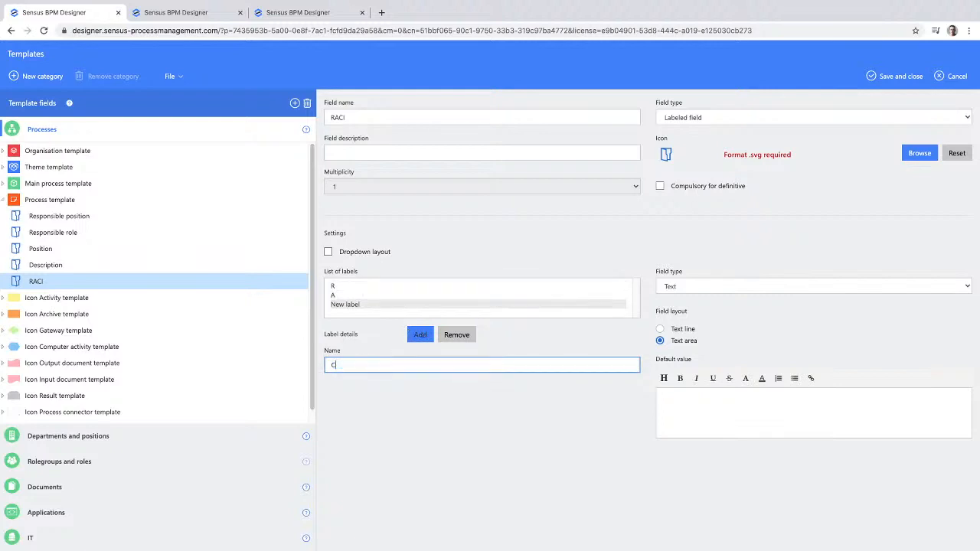
{"action": "left_click", "coordinate": [420, 337]}
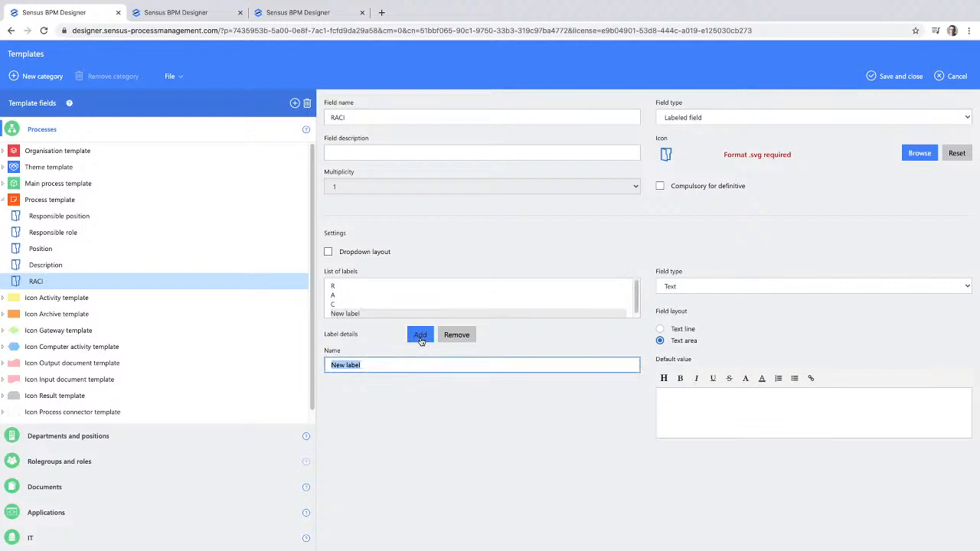
{"action": "type", "text": "I"}
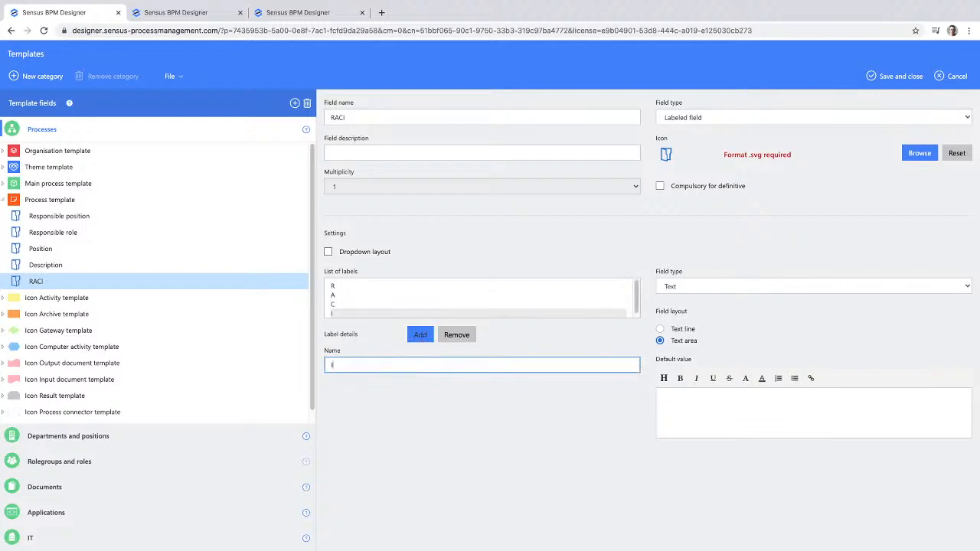
- Set the field type of the RACI labels to Position and save the templates
{"action": "left_click", "coordinate": [677, 288]}
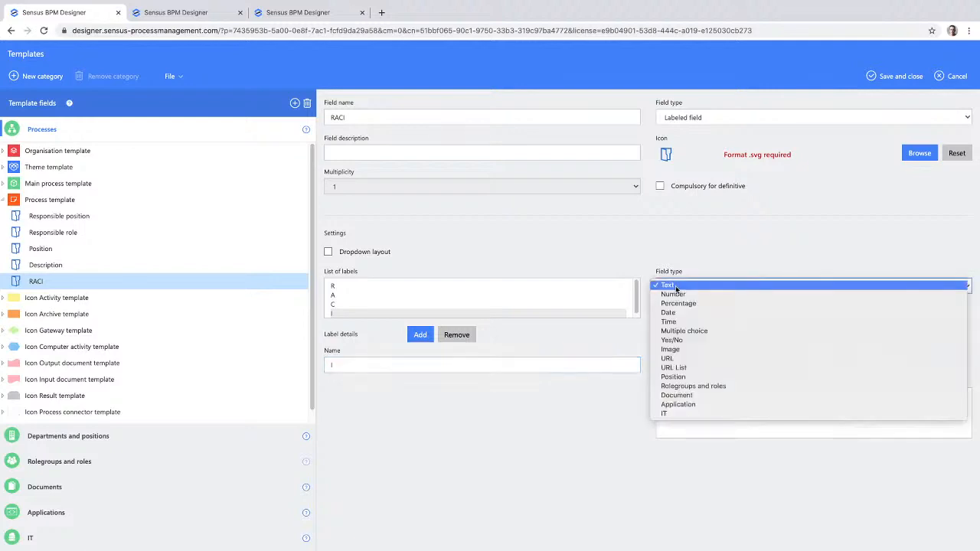
{"action": "left_click", "coordinate": [688, 378]}
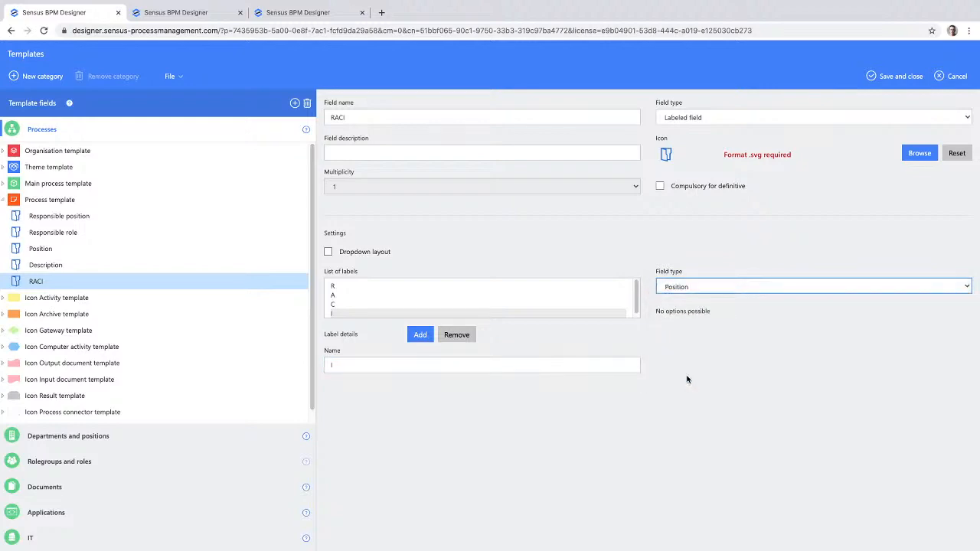
{"action": "left_click", "coordinate": [899, 78]}
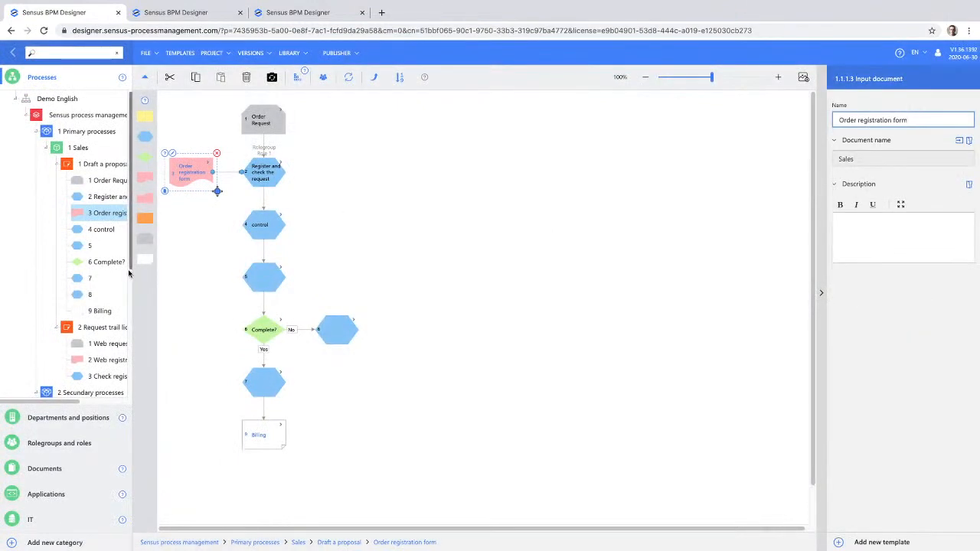
- In the Request trail licensce process, link the CEO to R and the CFO to A of the RACI field
{"action": "left_click", "coordinate": [107, 329]}
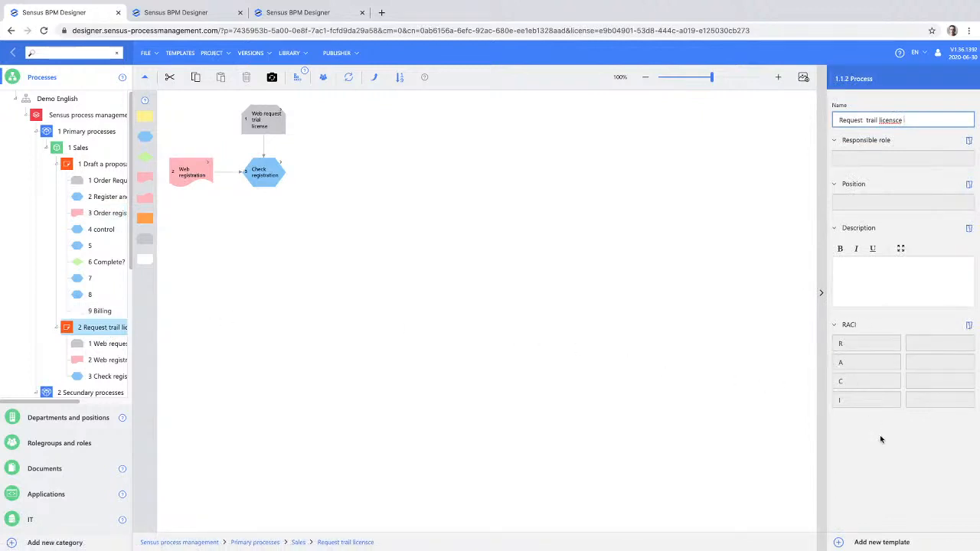
{"action": "left_click", "coordinate": [939, 344]}
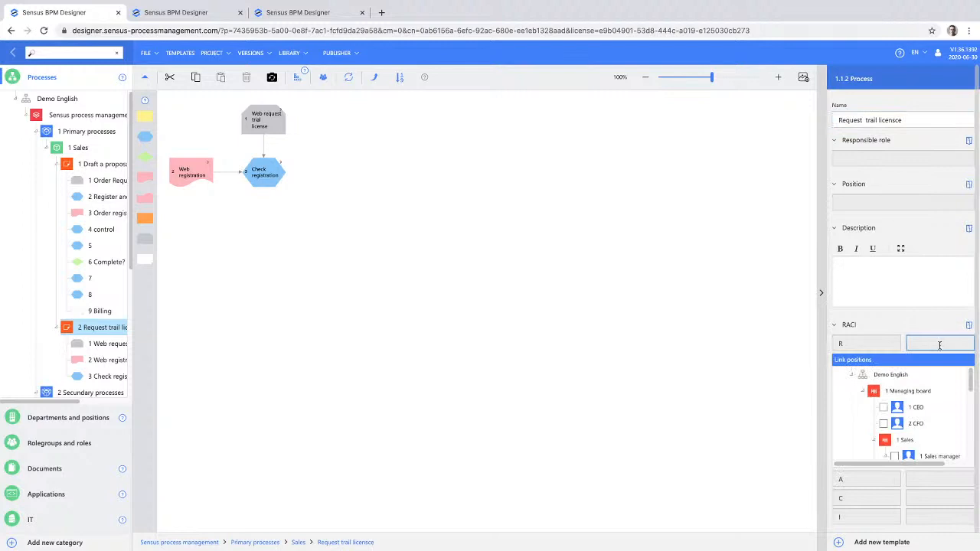
{"action": "left_click", "coordinate": [886, 413]}
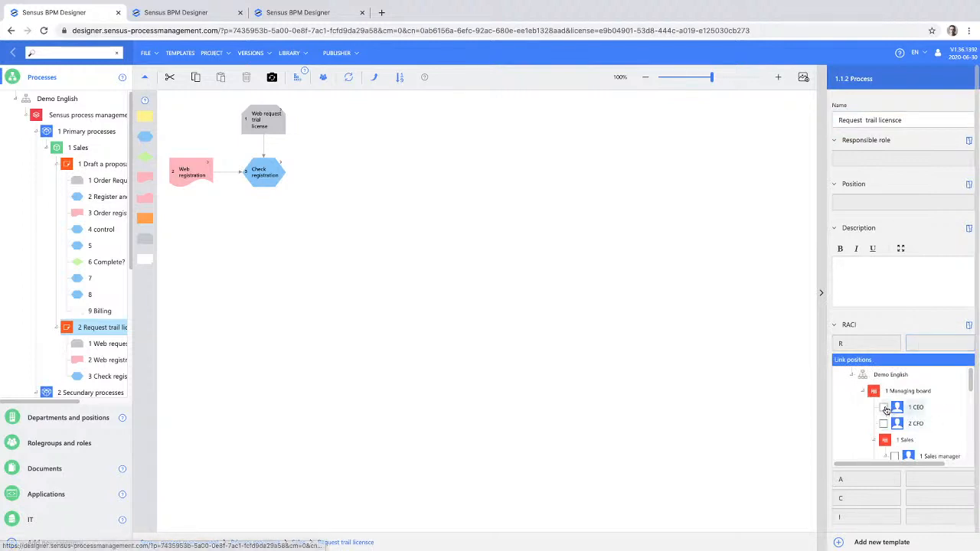
{"action": "left_click", "coordinate": [934, 480]}
{"action": "left_click", "coordinate": [883, 443]}
- Link the Sales manager to C and the Sales employee to I of the process's RACI field
{"action": "scroll", "coordinate": [942, 462], "scroll_direction": "down", "scroll_amount": 1}
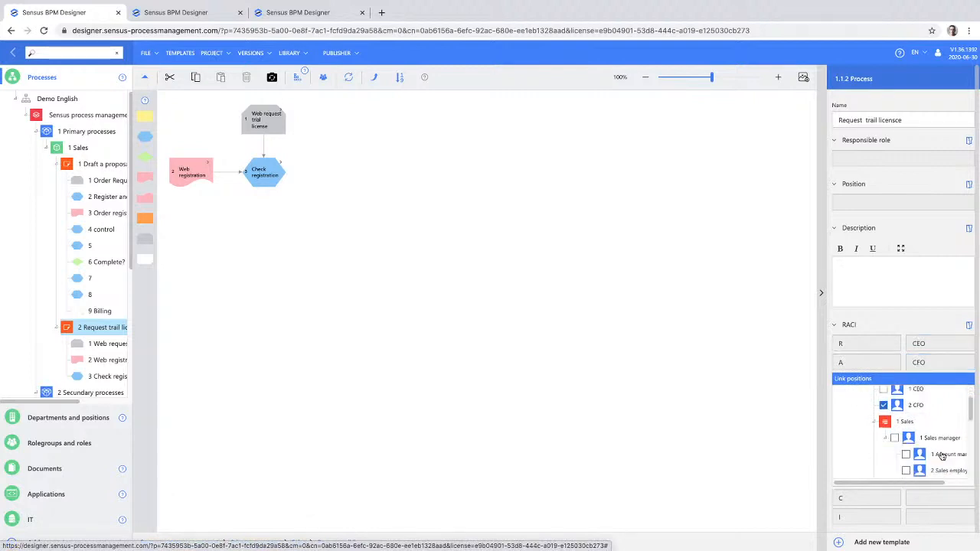
{"action": "left_click", "coordinate": [930, 498]}
{"action": "scroll", "coordinate": [928, 499], "scroll_direction": "down", "scroll_amount": 3}
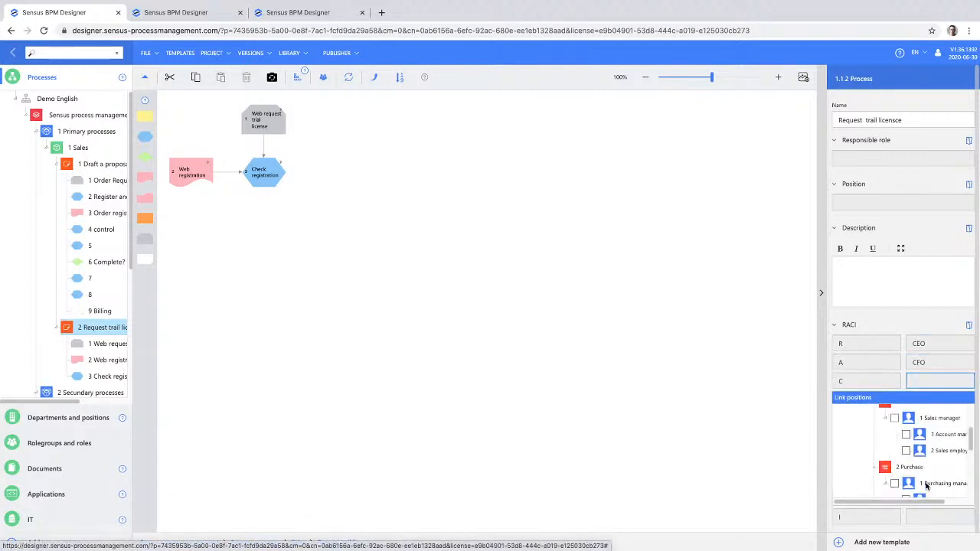
{"action": "scroll", "coordinate": [947, 497], "scroll_direction": "down", "scroll_amount": 1}
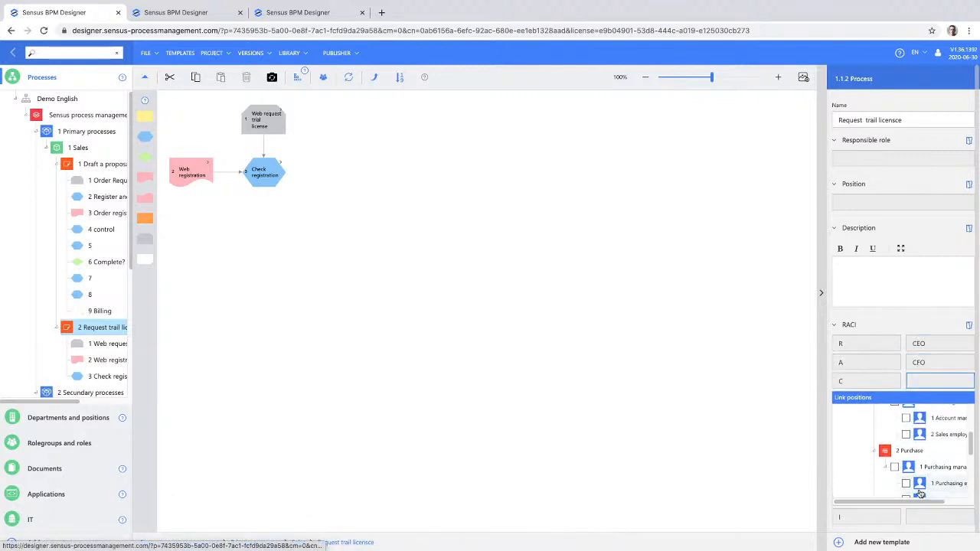
{"action": "scroll", "coordinate": [913, 431], "scroll_direction": "up", "scroll_amount": 1}
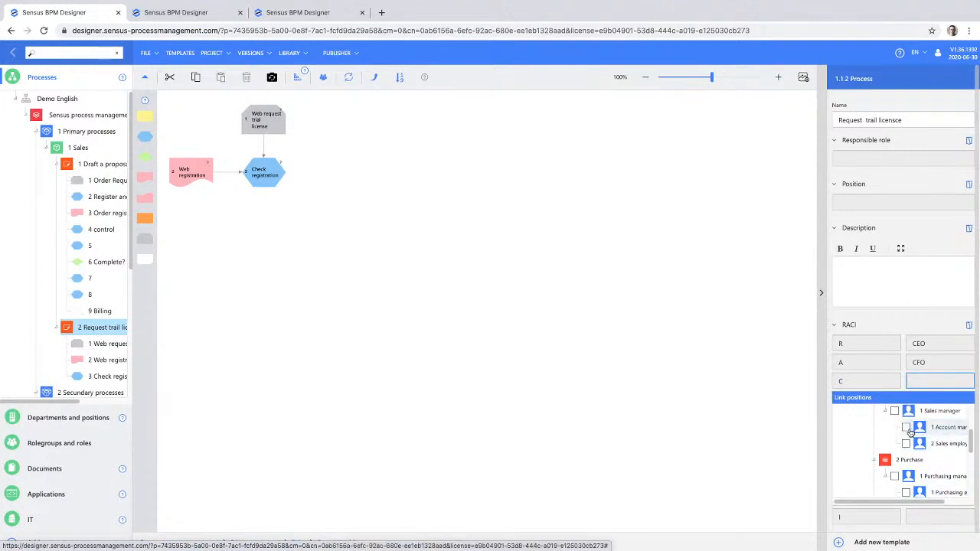
{"action": "left_click", "coordinate": [896, 411]}
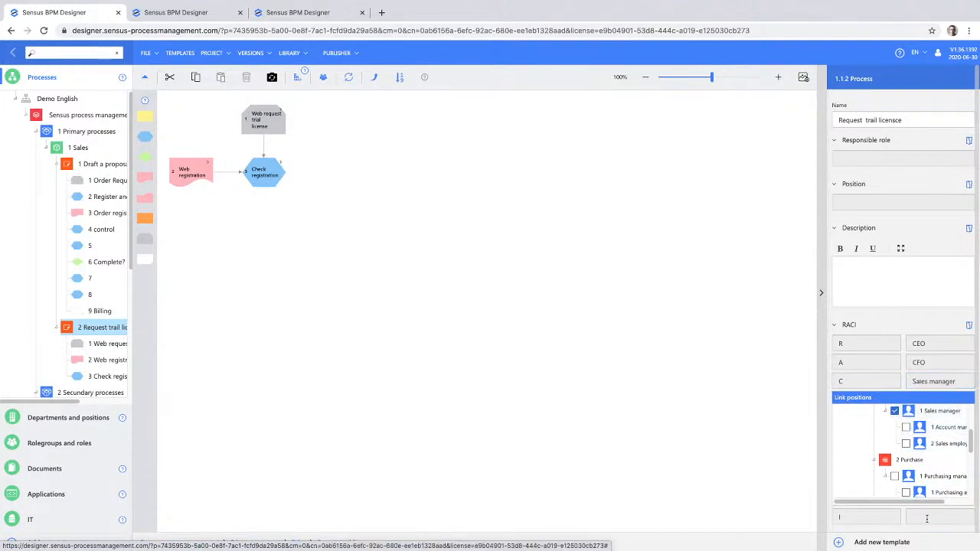
{"action": "left_click", "coordinate": [927, 518]}
{"action": "scroll", "coordinate": [920, 491], "scroll_direction": "down", "scroll_amount": 1}
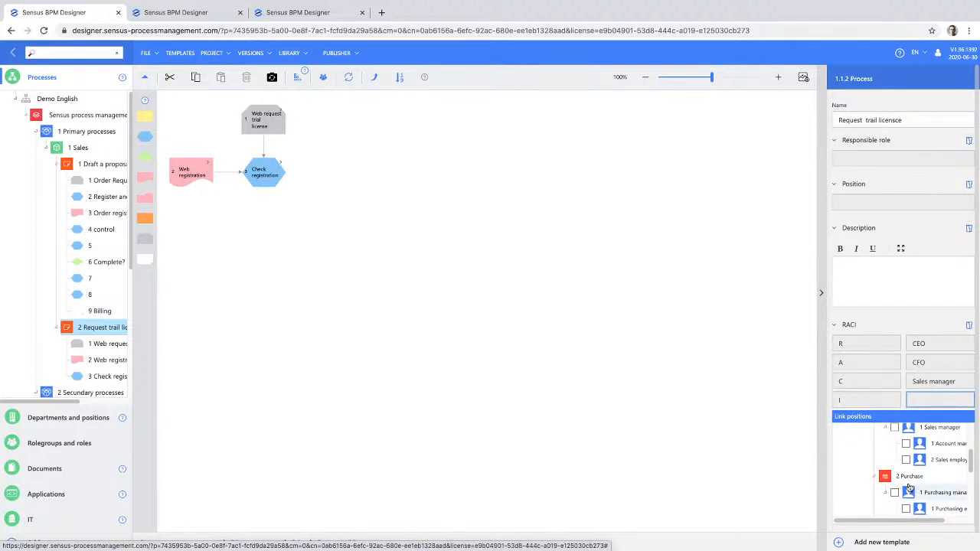
{"action": "left_click", "coordinate": [907, 461]}
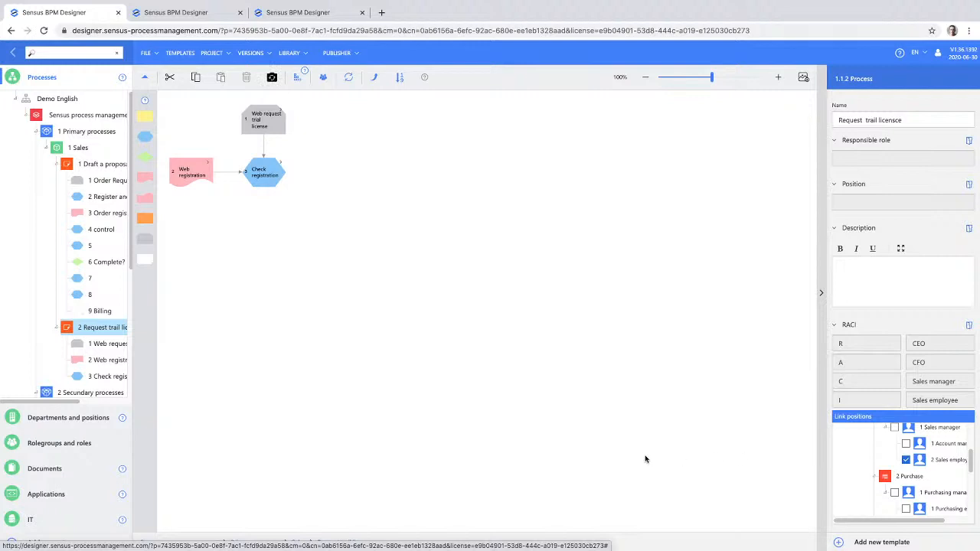
- In the applications chart, add an application group named Tertiary under All applications and place two unnamed applications below it
{"action": "left_click", "coordinate": [66, 496]}
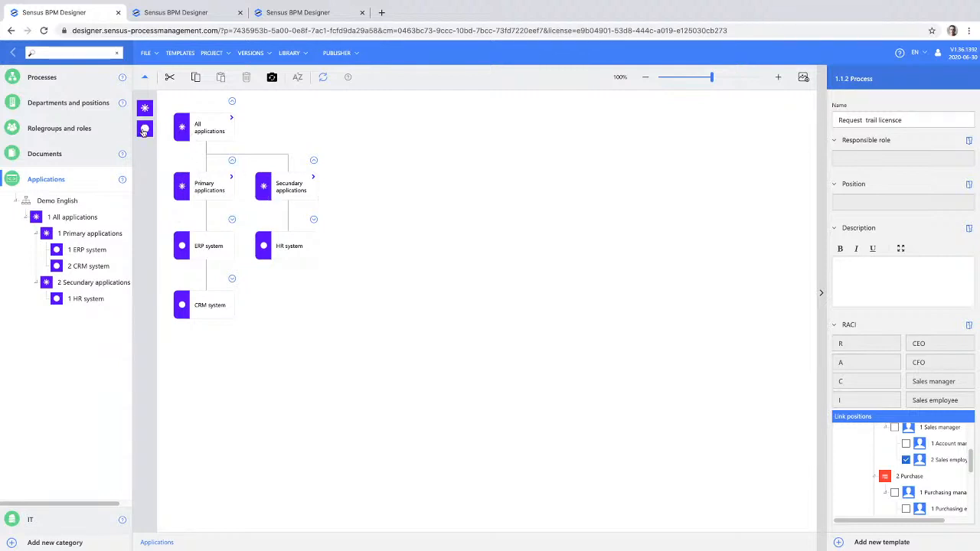
{"action": "left_click_drag", "start_coordinate": [145, 108], "coordinate": [212, 132]}
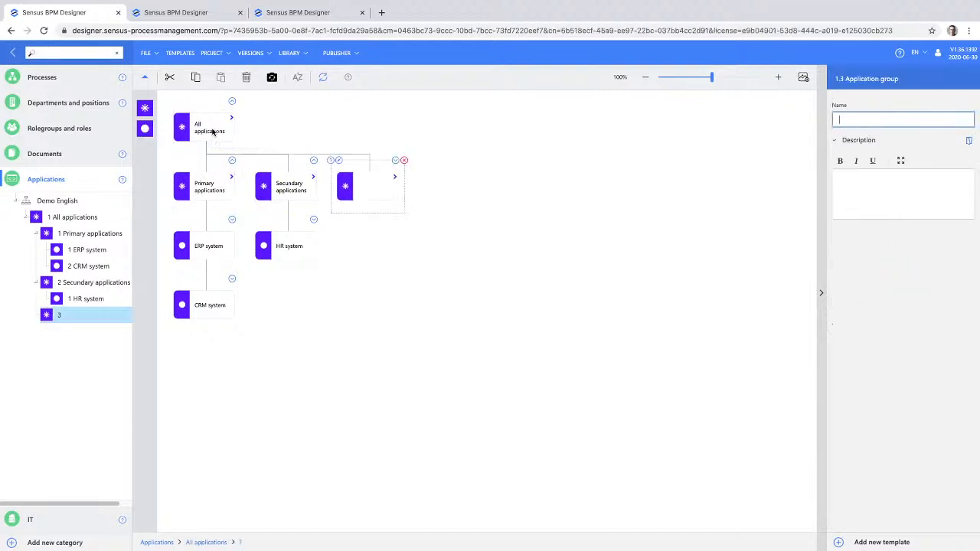
{"action": "type", "text": "Tertiary"}
{"action": "left_click_drag", "start_coordinate": [145, 129], "coordinate": [354, 193]}
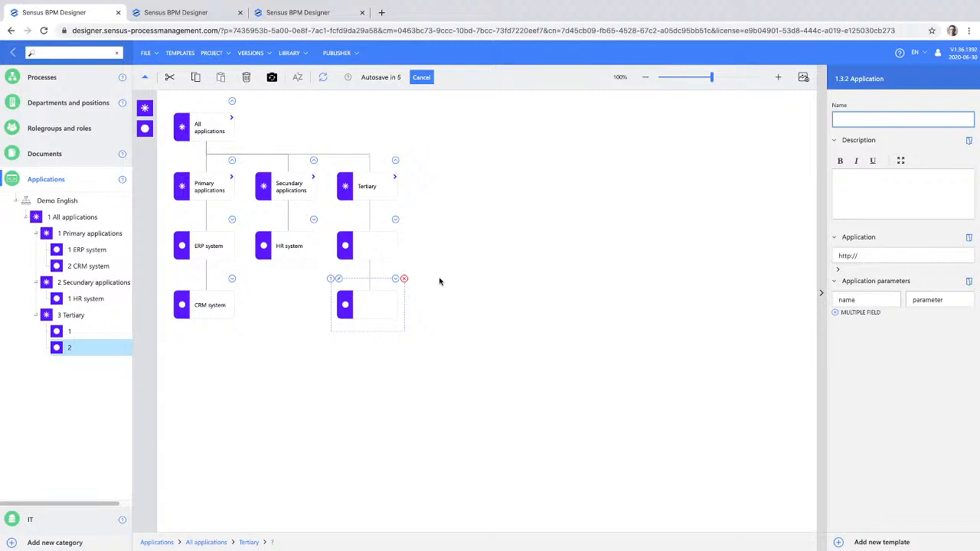
- Link the ERP system and CRM system applications to the Register and check the request activity in Draft a proposal
{"action": "left_click", "coordinate": [35, 77]}
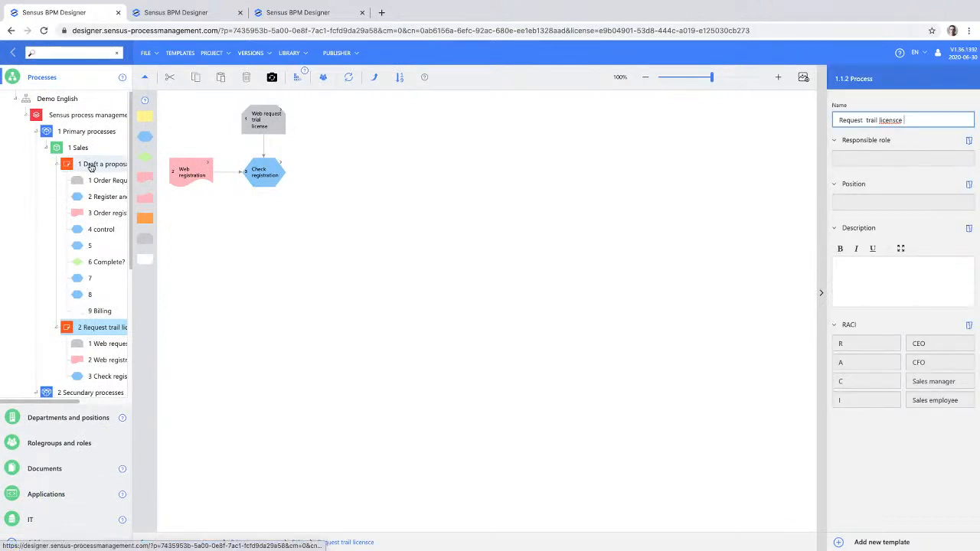
{"action": "left_click", "coordinate": [89, 165]}
{"action": "left_click", "coordinate": [256, 173]}
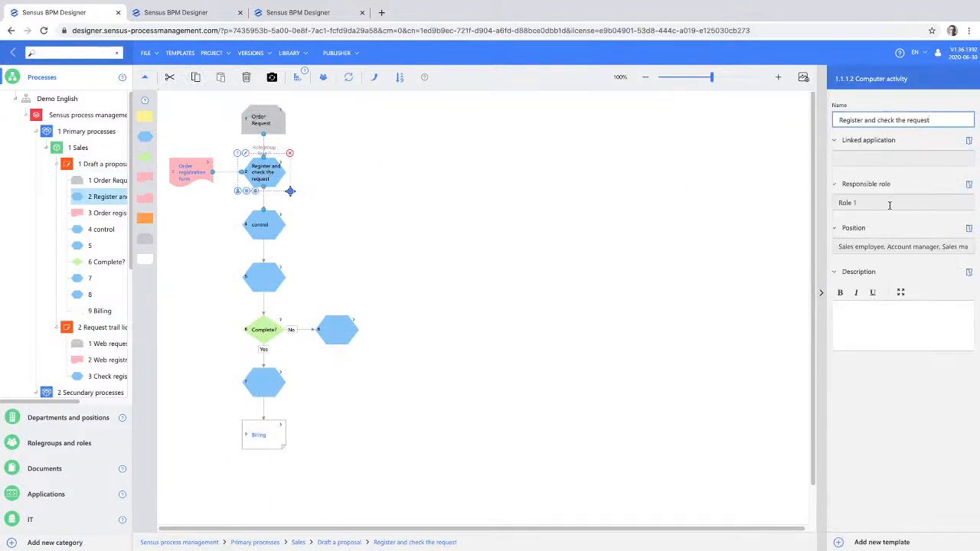
{"action": "left_click", "coordinate": [892, 158]}
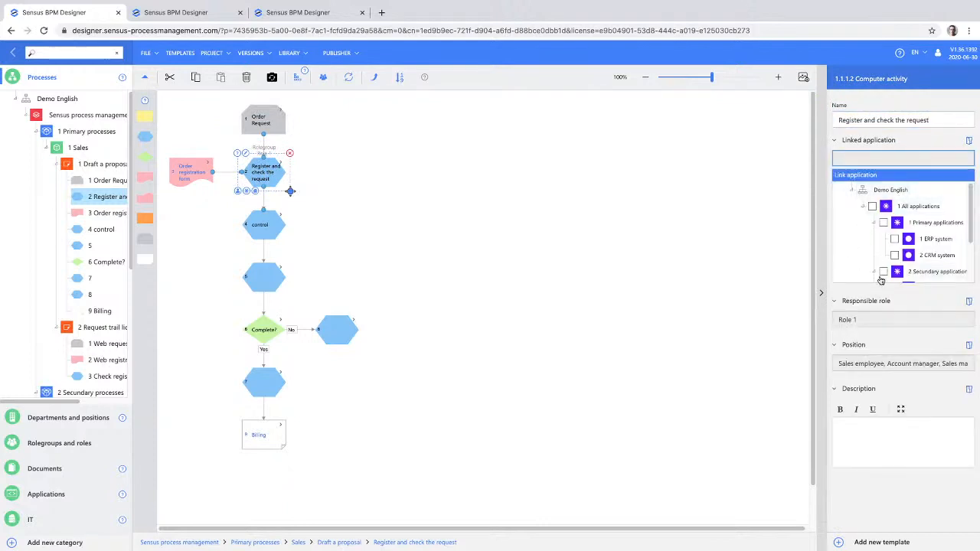
{"action": "left_click", "coordinate": [894, 239]}
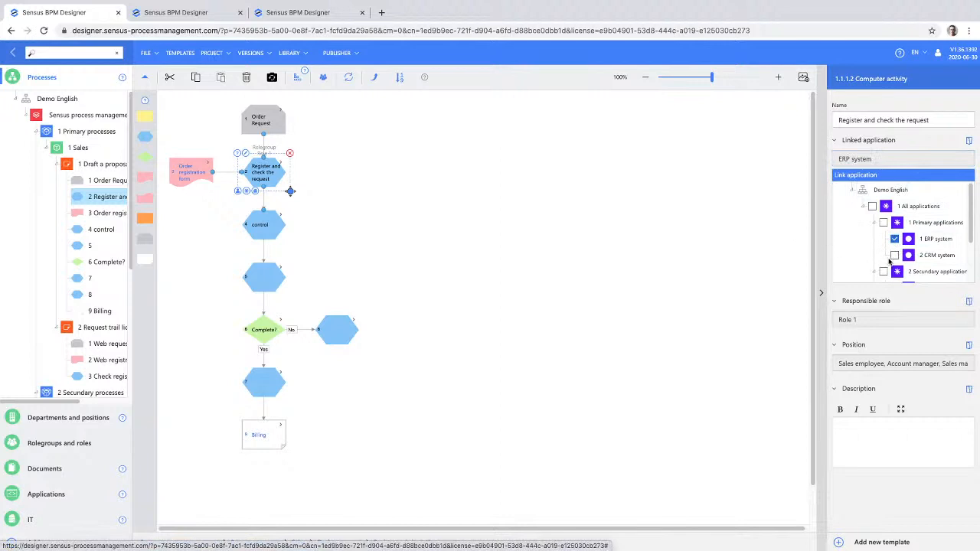
{"action": "left_click", "coordinate": [875, 255]}
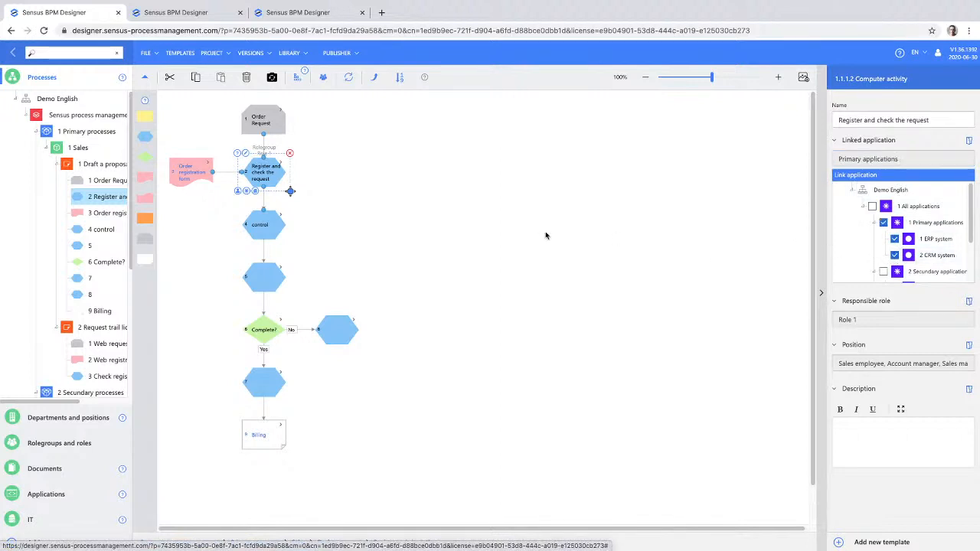
- Examine the Word, PDF and Excel export settings for the project and leave them without exporting
{"action": "left_click", "coordinate": [261, 232]}
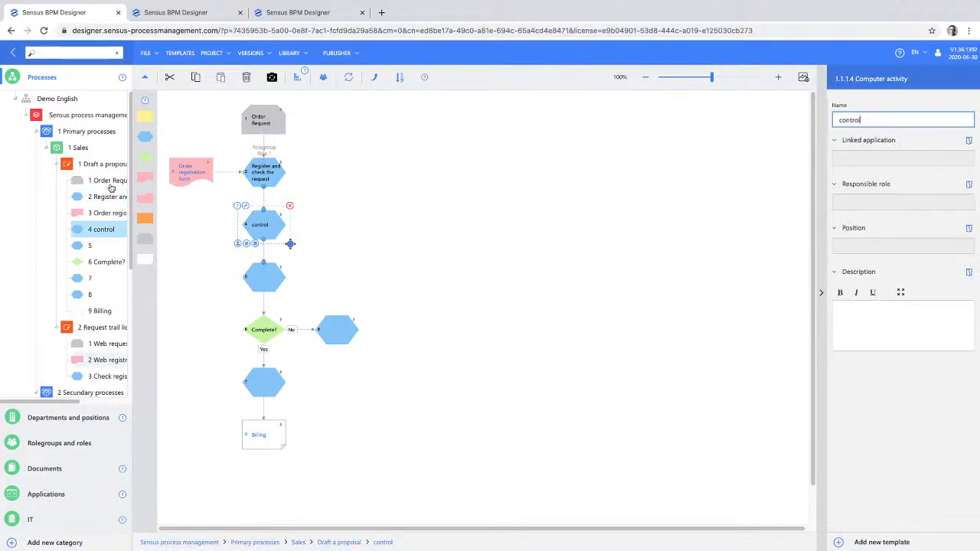
{"action": "left_click", "coordinate": [146, 55]}
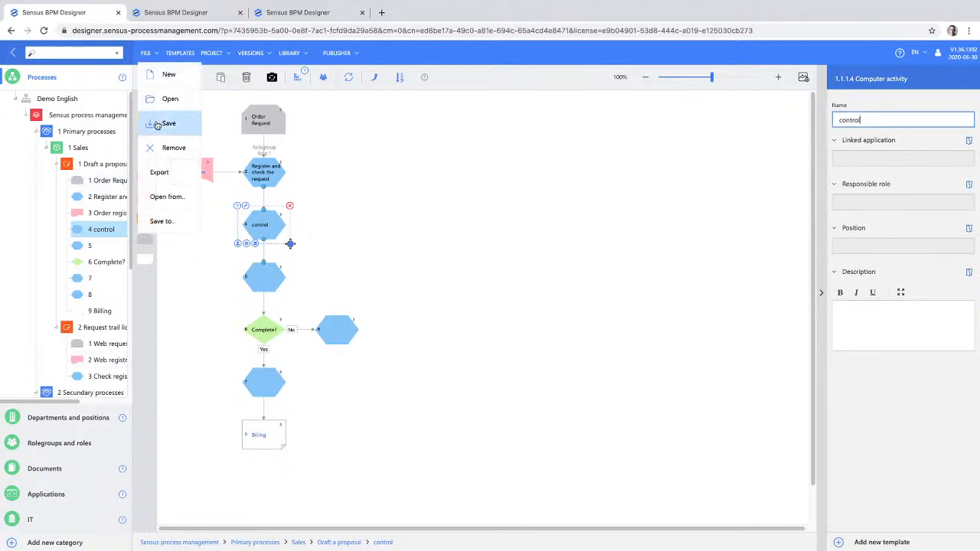
{"action": "mouse_move", "coordinate": [152, 175]}
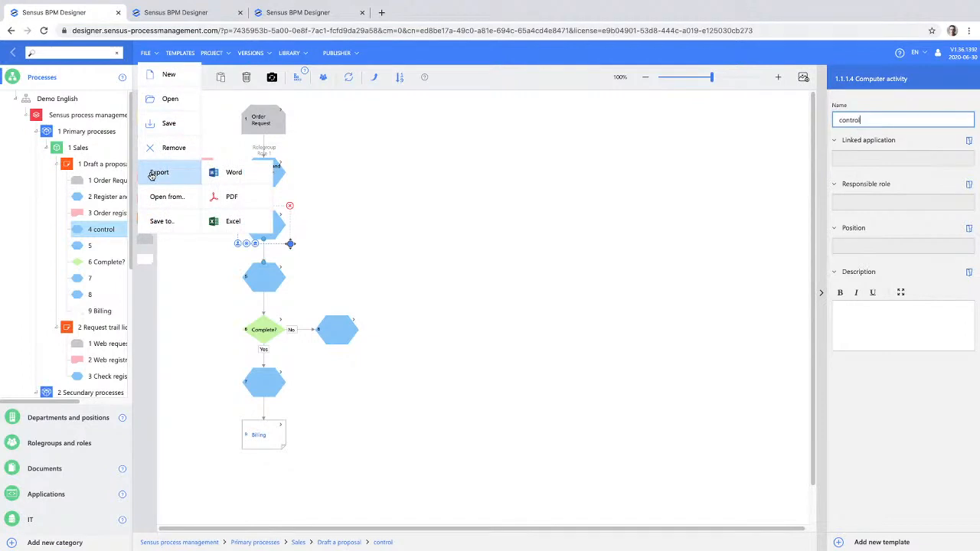
{"action": "left_click", "coordinate": [259, 173]}
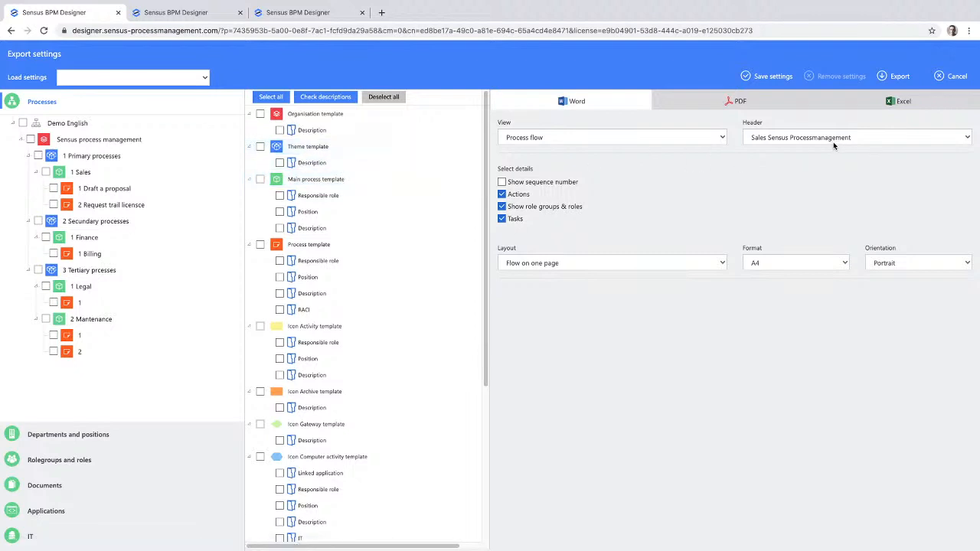
{"action": "left_click", "coordinate": [733, 101]}
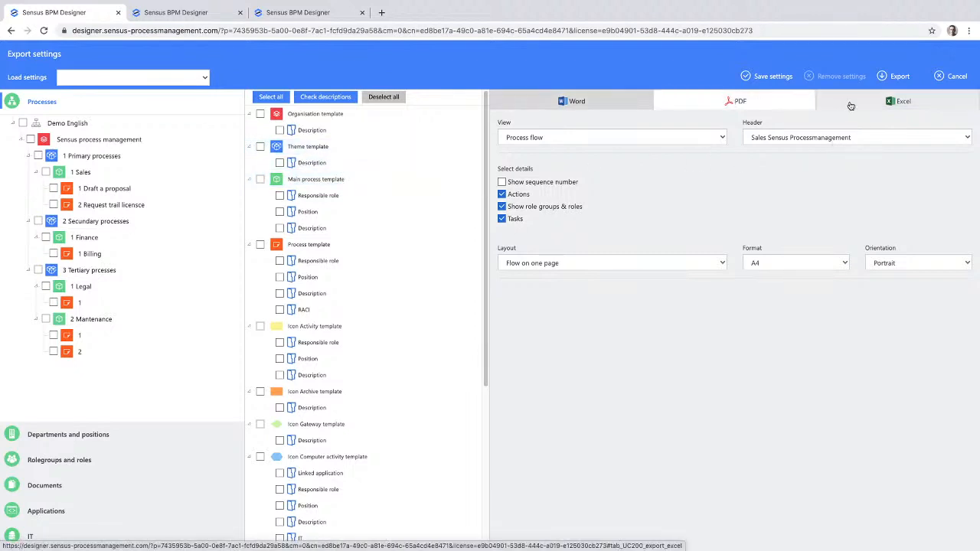
{"action": "left_click", "coordinate": [880, 104]}
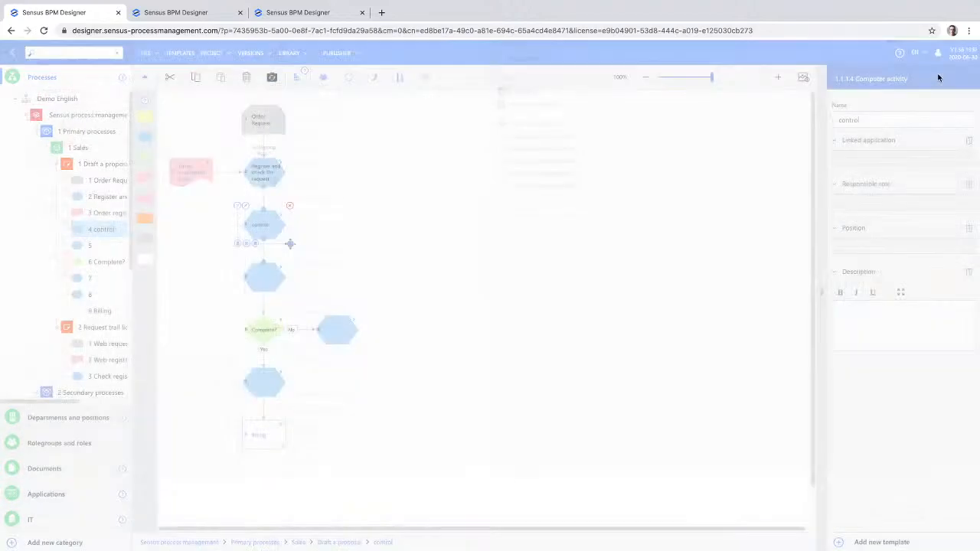
{"action": "left_click", "coordinate": [939, 77]}
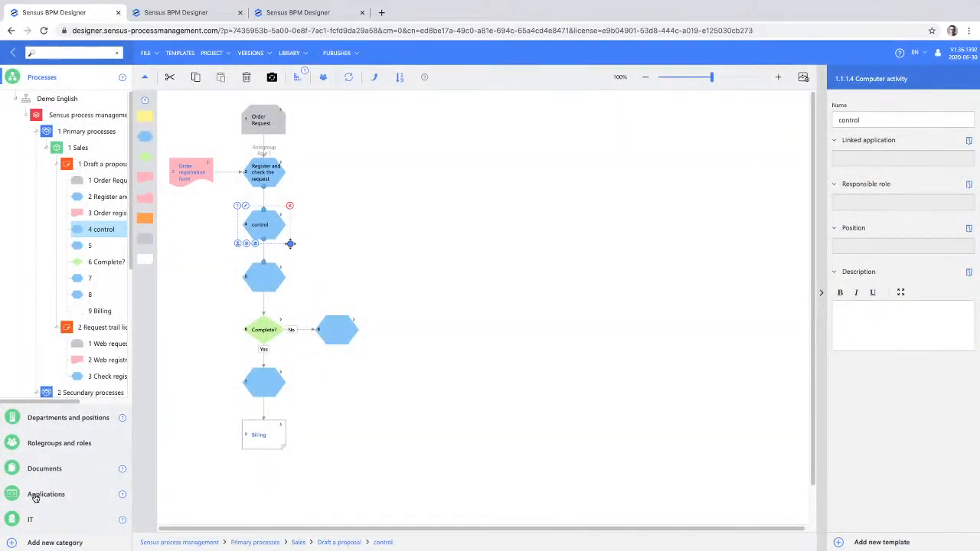
- View the Registration Trial Sensus BPM Designer flow under Automated processes in the IT category
{"action": "left_click", "coordinate": [34, 522]}
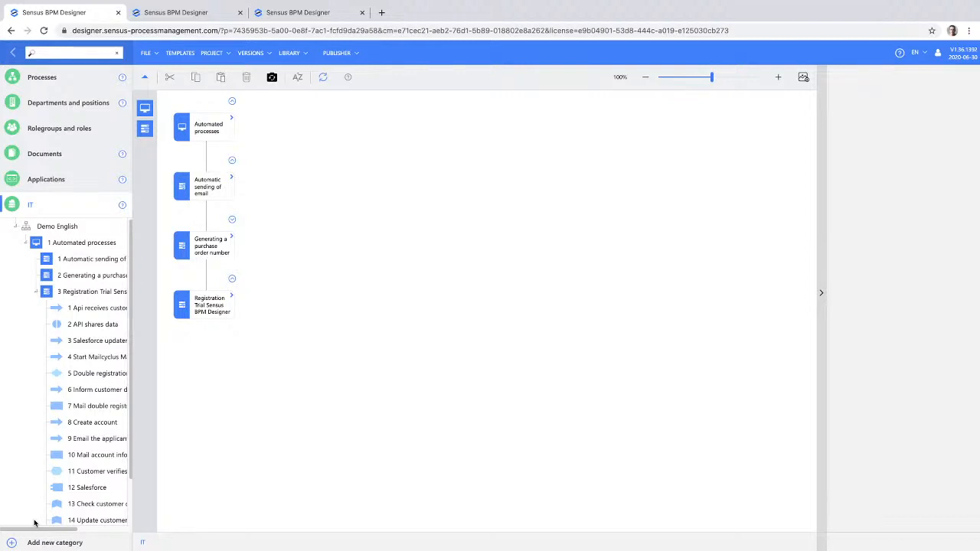
{"action": "left_click", "coordinate": [74, 295]}
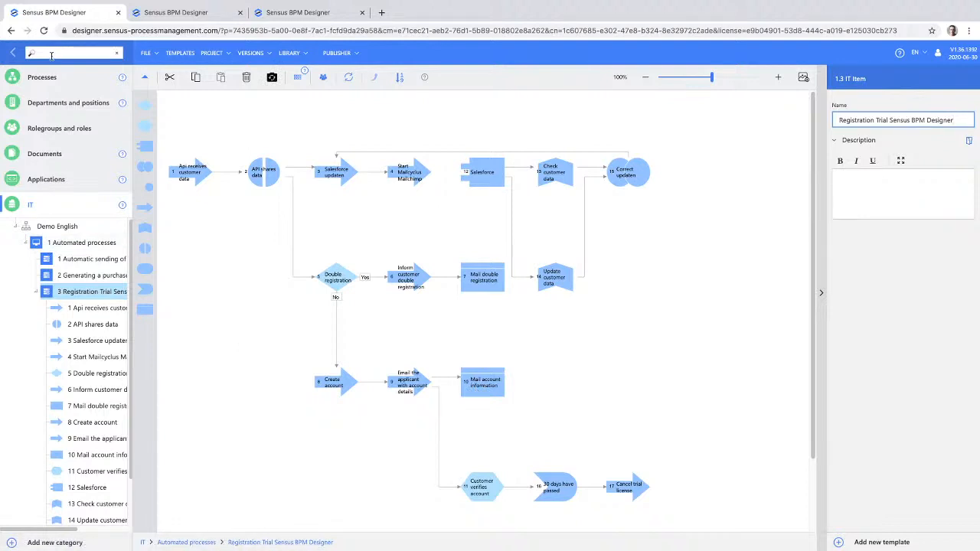
- In the Request trail licensce process, link the Check registration activity to the IT item Registration Trial Sensus BPM Designer
{"action": "left_click", "coordinate": [46, 79]}
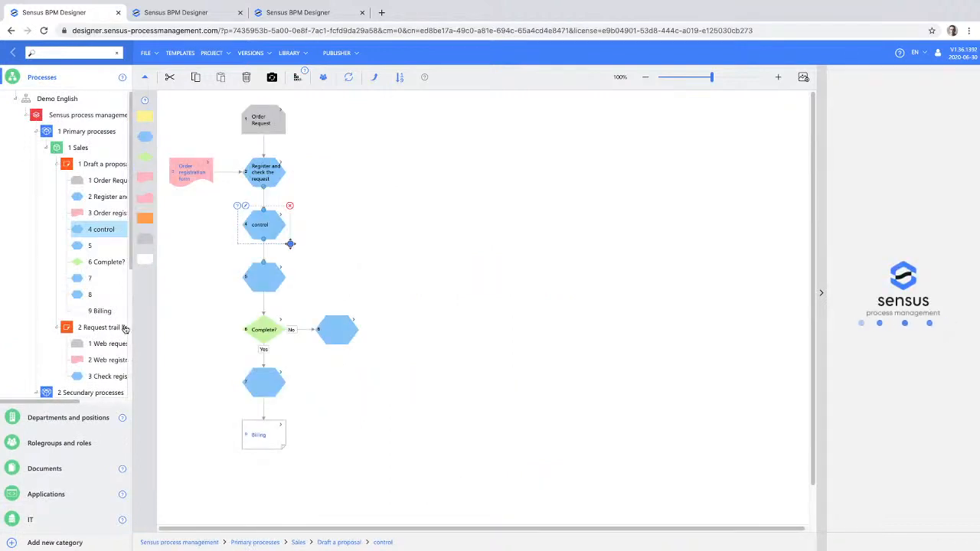
{"action": "left_click", "coordinate": [76, 327]}
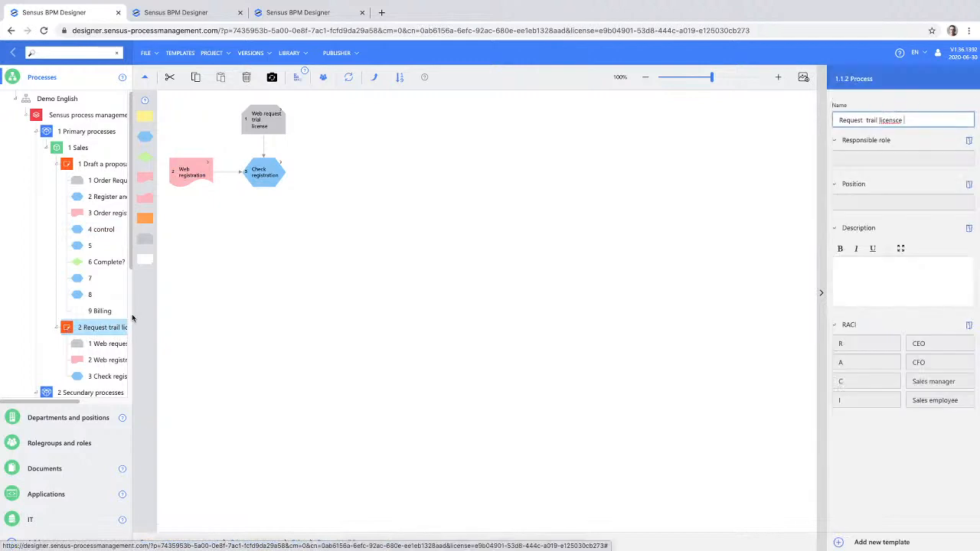
{"action": "left_click_drag", "start_coordinate": [145, 312], "coordinate": [215, 312]}
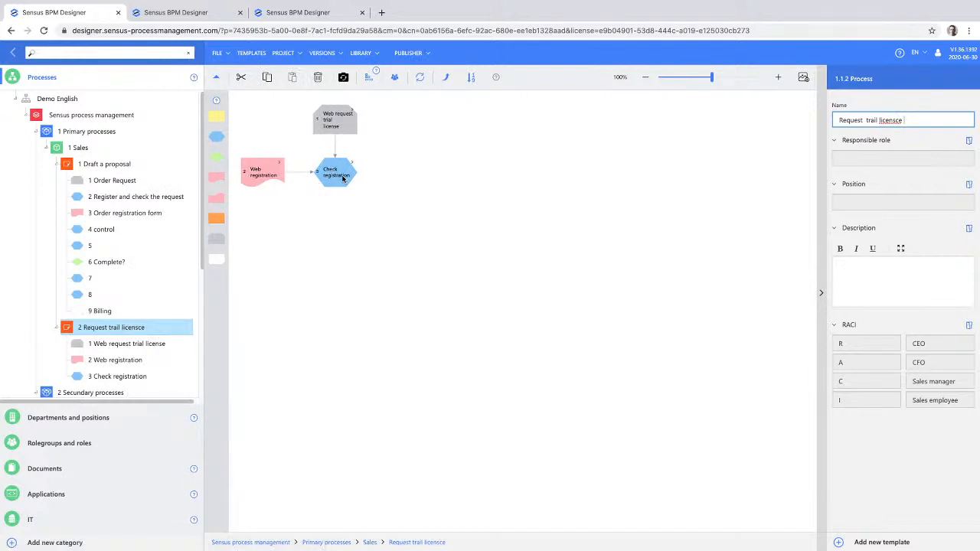
{"action": "left_click", "coordinate": [339, 174]}
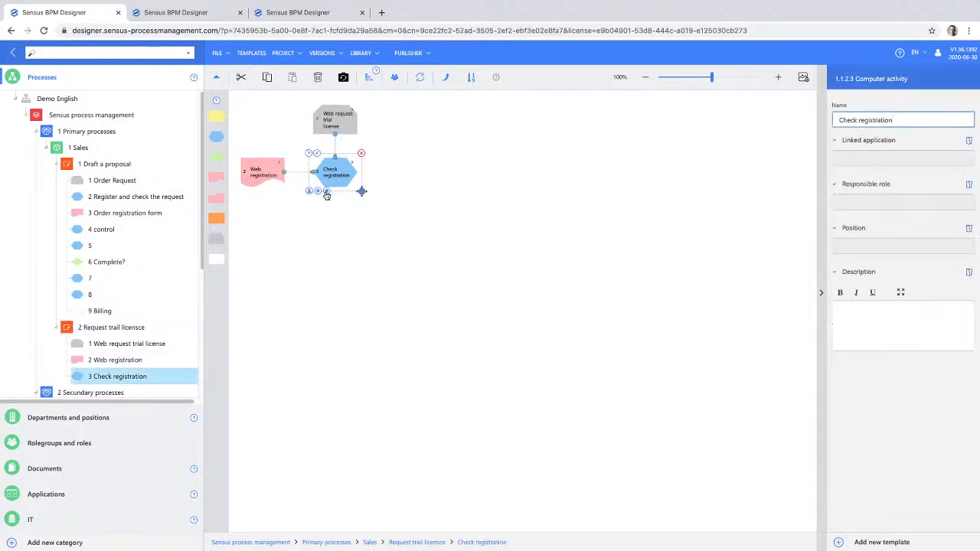
{"action": "left_click", "coordinate": [328, 191]}
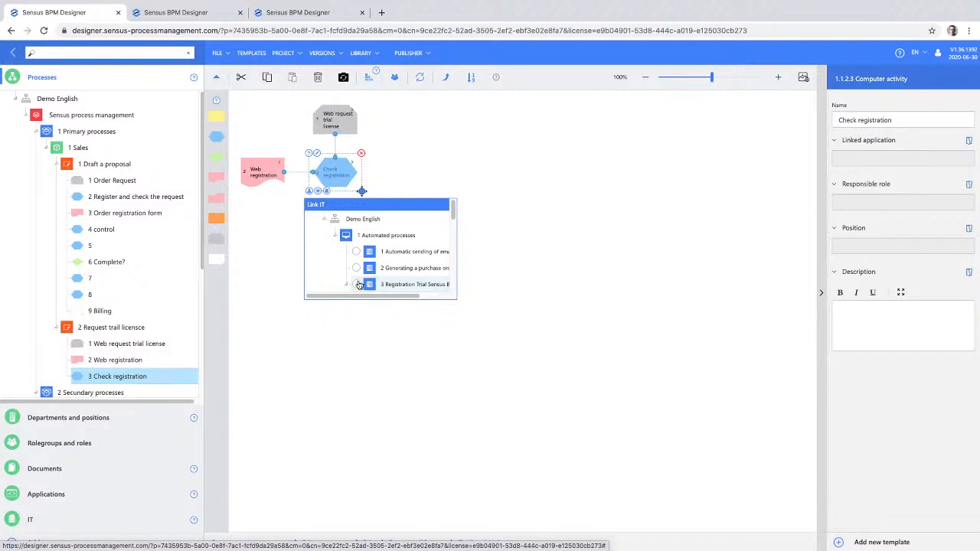
{"action": "left_click", "coordinate": [378, 175]}
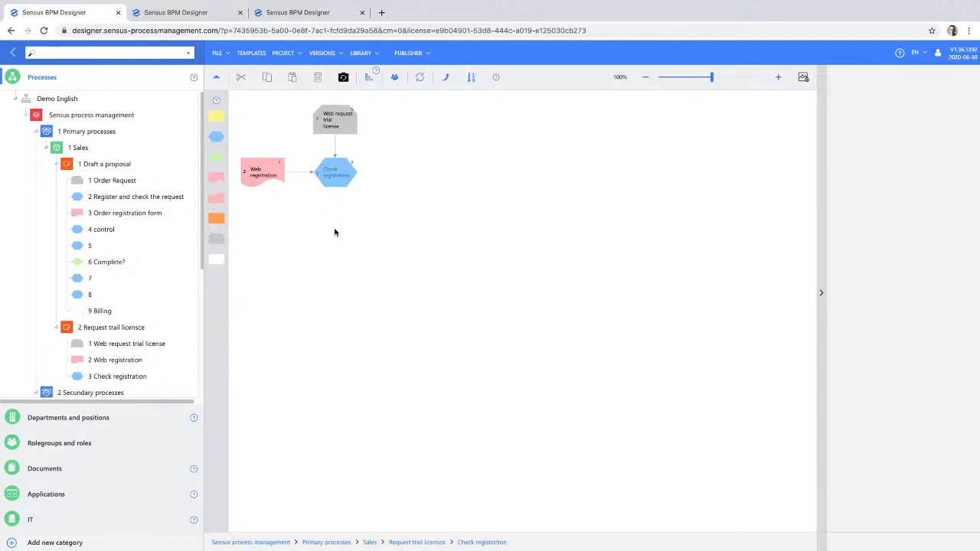
- Follow the Check registration link to its IT flow and return through the linked Check registration shape
{"action": "left_click", "coordinate": [328, 175]}
{"action": "double_click", "coordinate": [329, 174]}
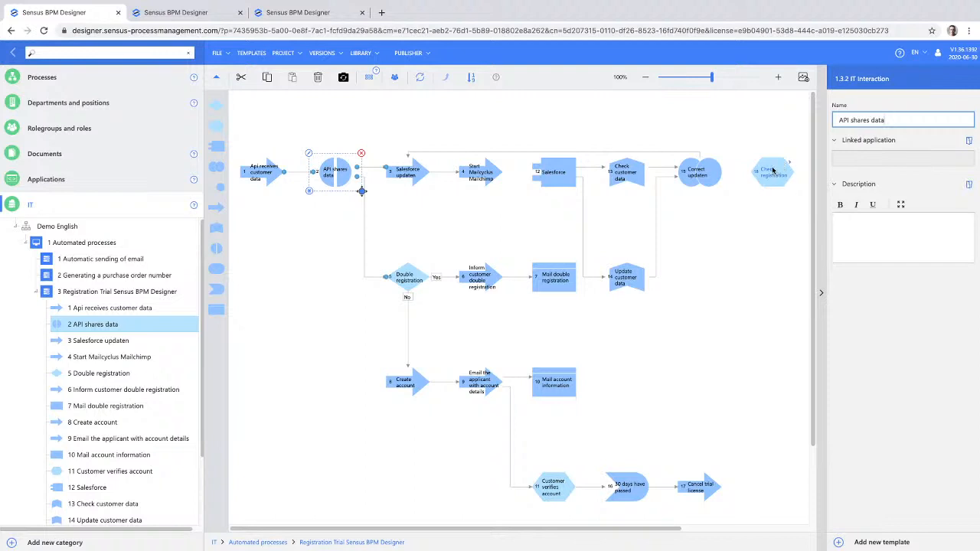
{"action": "left_click", "coordinate": [772, 172]}
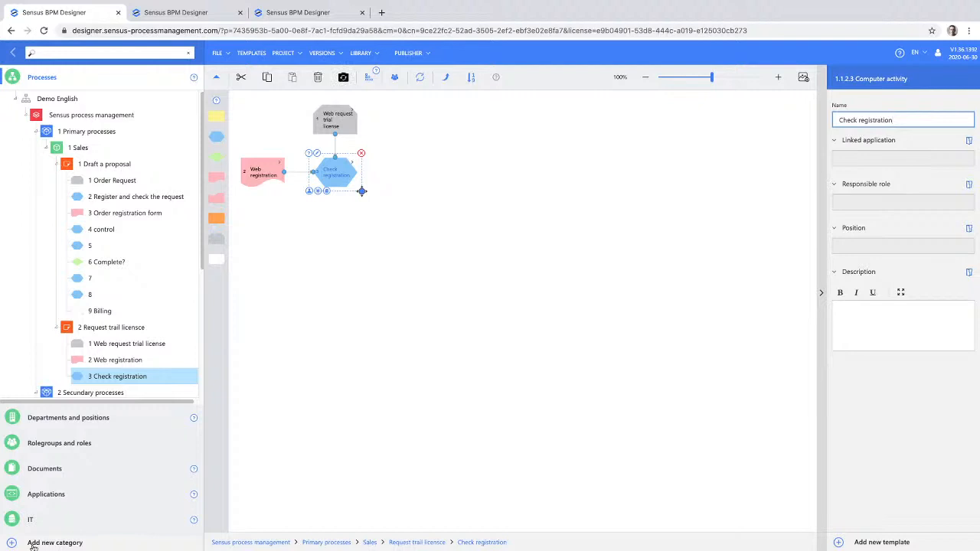
- Add a new category named ISO and save it to the project
{"action": "left_click", "coordinate": [13, 545]}
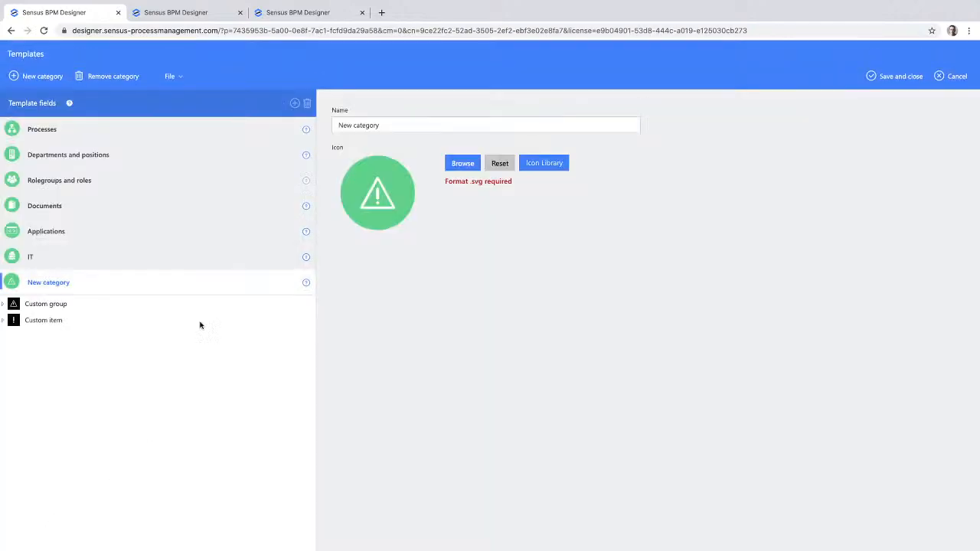
{"action": "left_click_drag", "start_coordinate": [382, 126], "coordinate": [324, 115]}
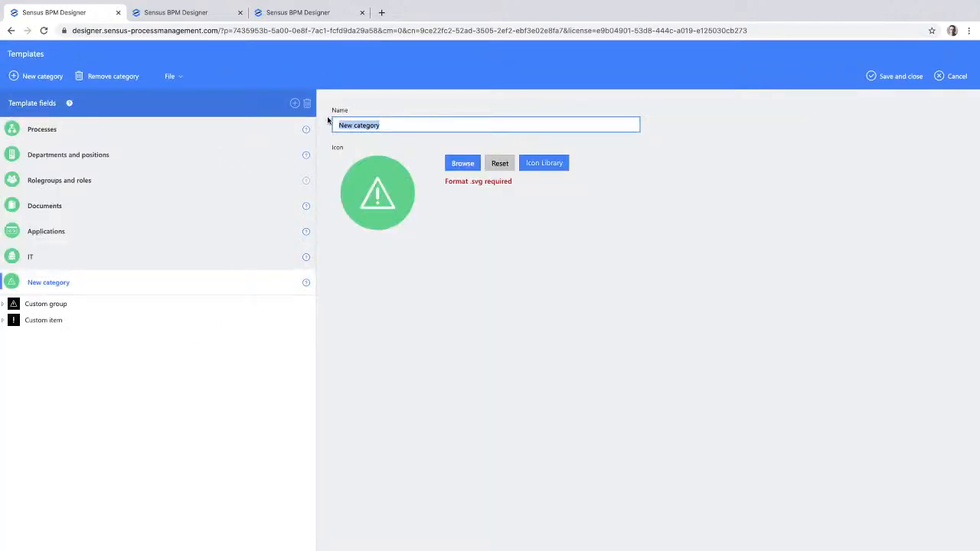
{"action": "type", "text": "ISO"}
{"action": "left_click", "coordinate": [903, 77]}
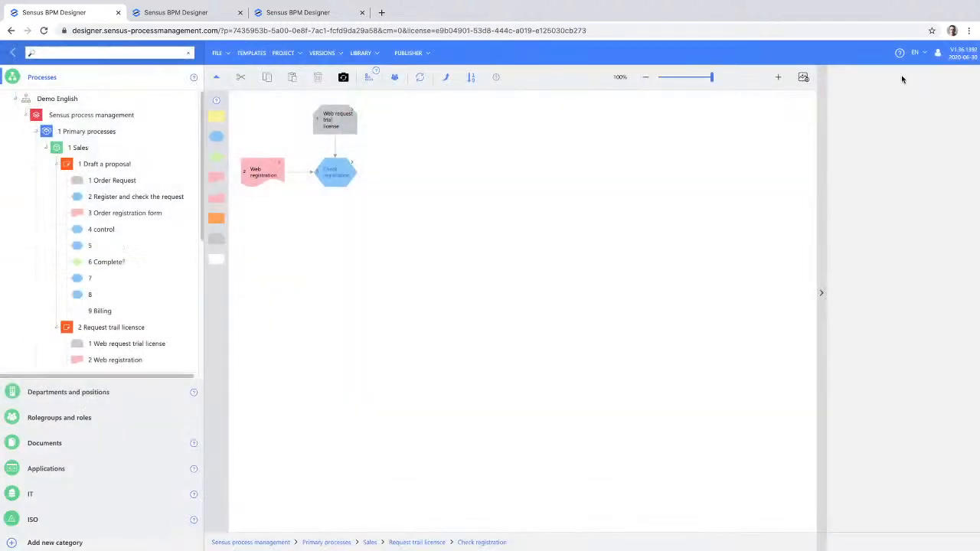
- Colour the ISO category's Custom group and Custom item templates yellow-orange (#ffb900) and save the templates
{"action": "left_click", "coordinate": [19, 520]}
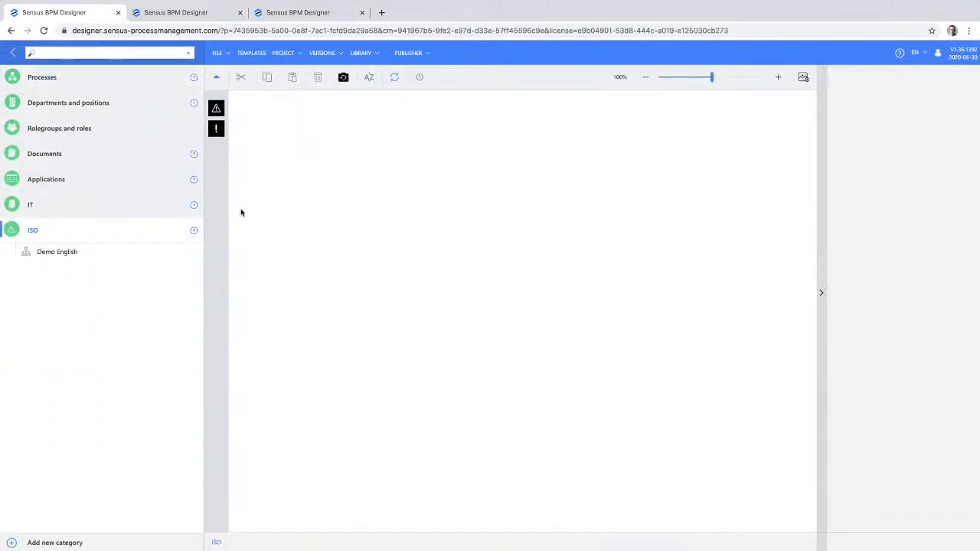
{"action": "left_click", "coordinate": [256, 53]}
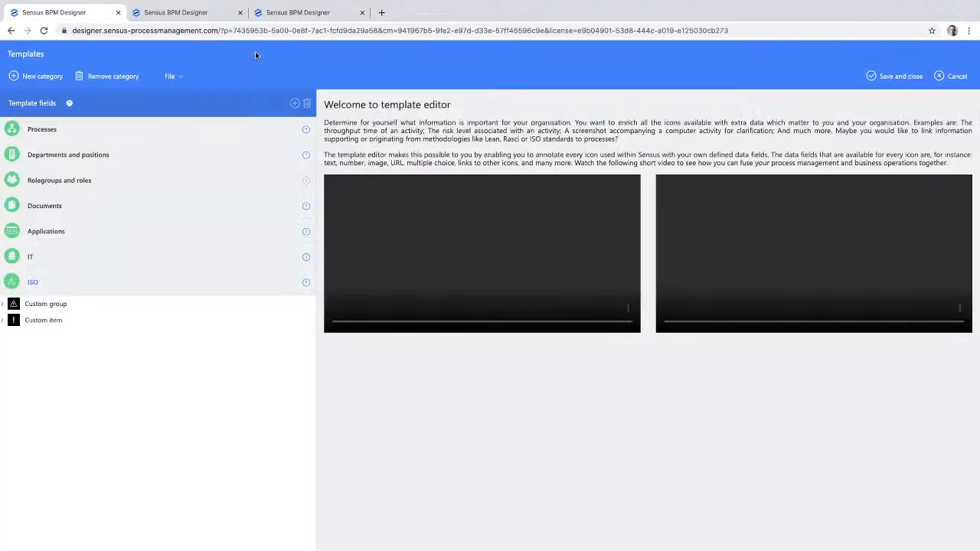
{"action": "left_click", "coordinate": [54, 304]}
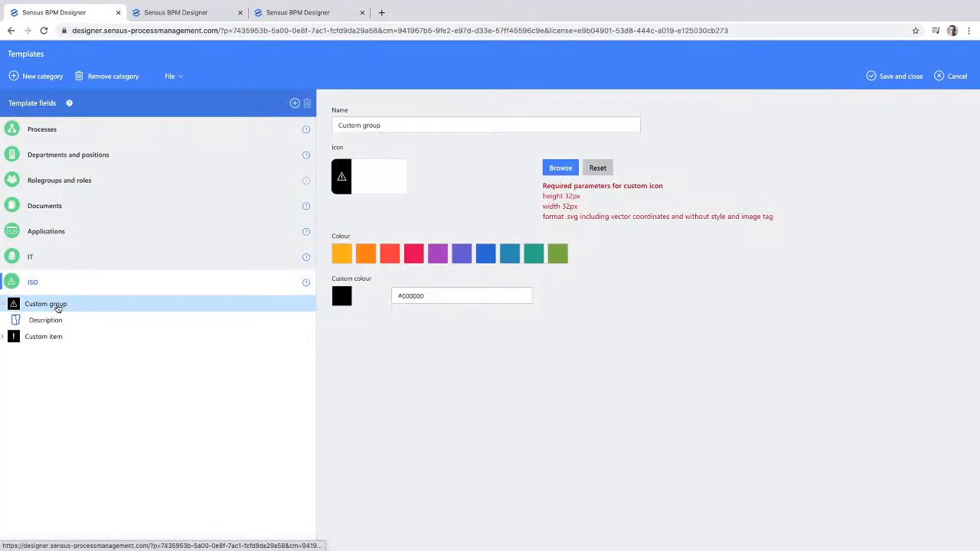
{"action": "left_click", "coordinate": [341, 253]}
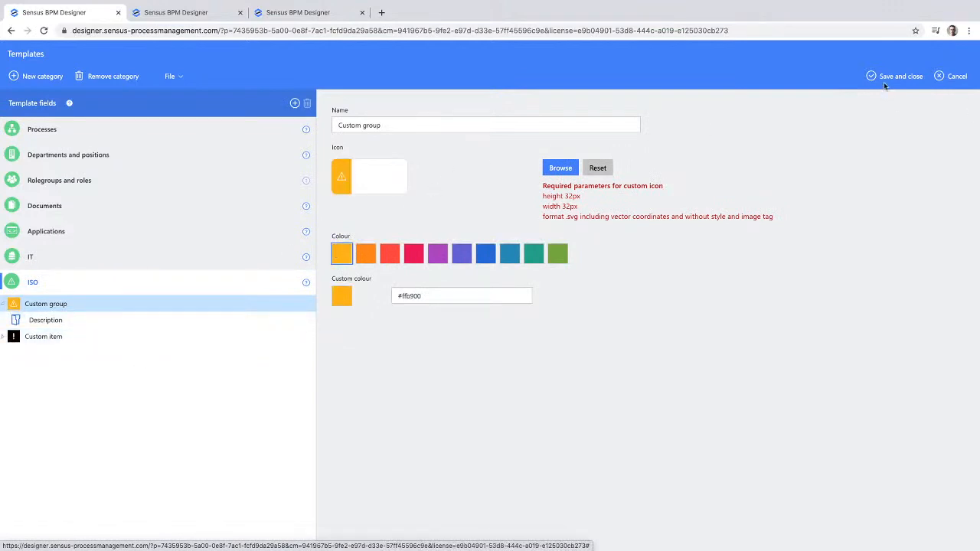
{"action": "left_click", "coordinate": [14, 338]}
{"action": "left_click", "coordinate": [340, 255]}
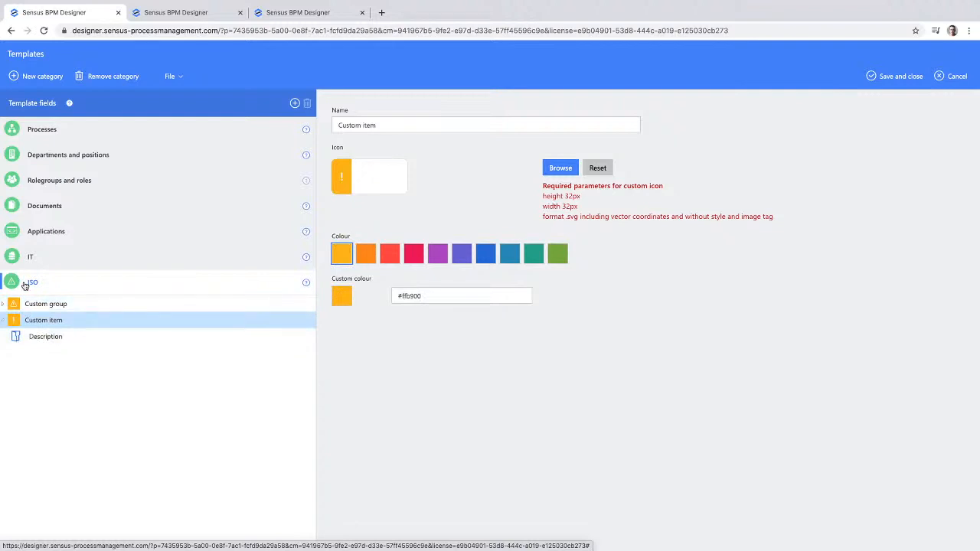
{"action": "left_click", "coordinate": [892, 76]}
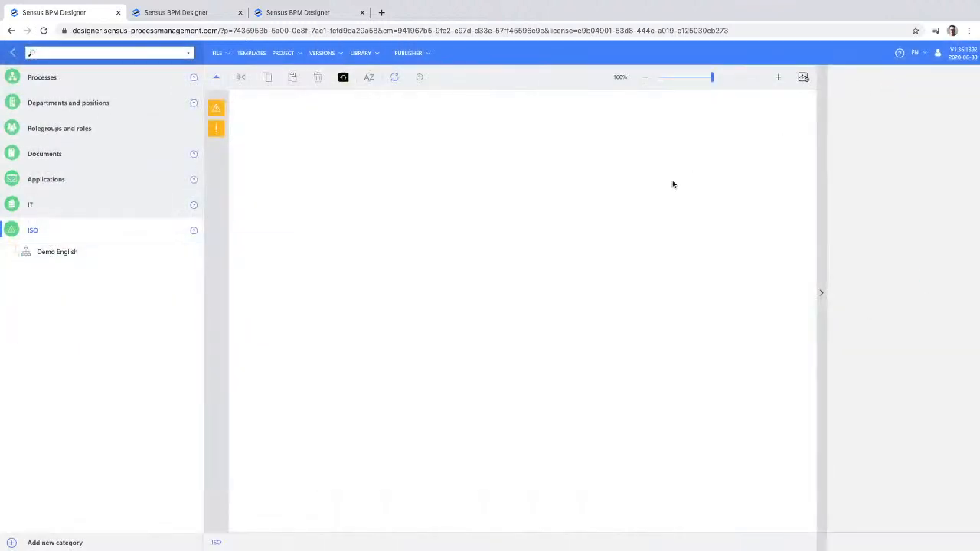
- Build an ISO chart with one unnamed top group, three groups below it, and one custom item under each of the first two
{"action": "left_click_drag", "start_coordinate": [227, 114], "coordinate": [275, 124]}
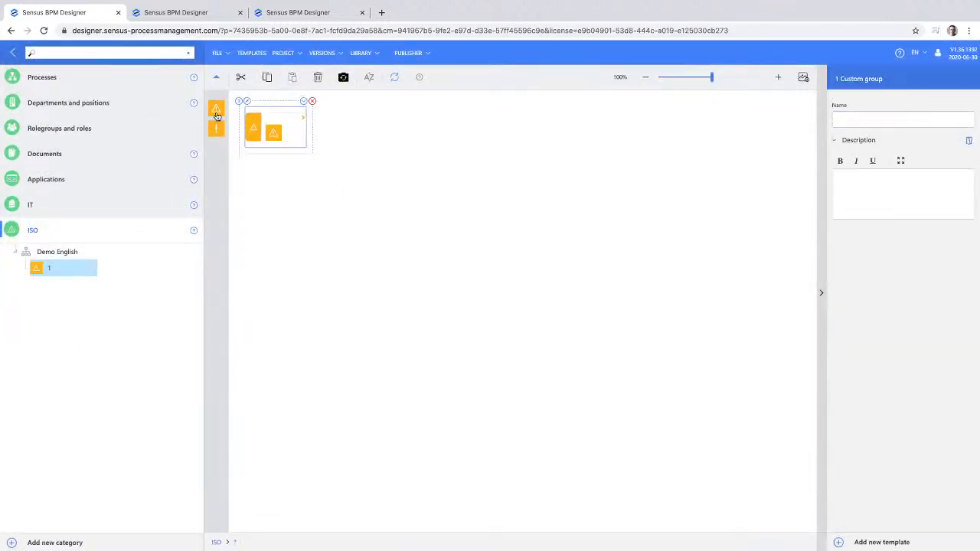
{"action": "left_click", "coordinate": [218, 112]}
{"action": "left_click", "coordinate": [270, 132]}
{"action": "left_click", "coordinate": [220, 110]}
{"action": "left_click_drag", "start_coordinate": [285, 137], "coordinate": [285, 137]}
{"action": "left_click_drag", "start_coordinate": [219, 133], "coordinate": [357, 187]}
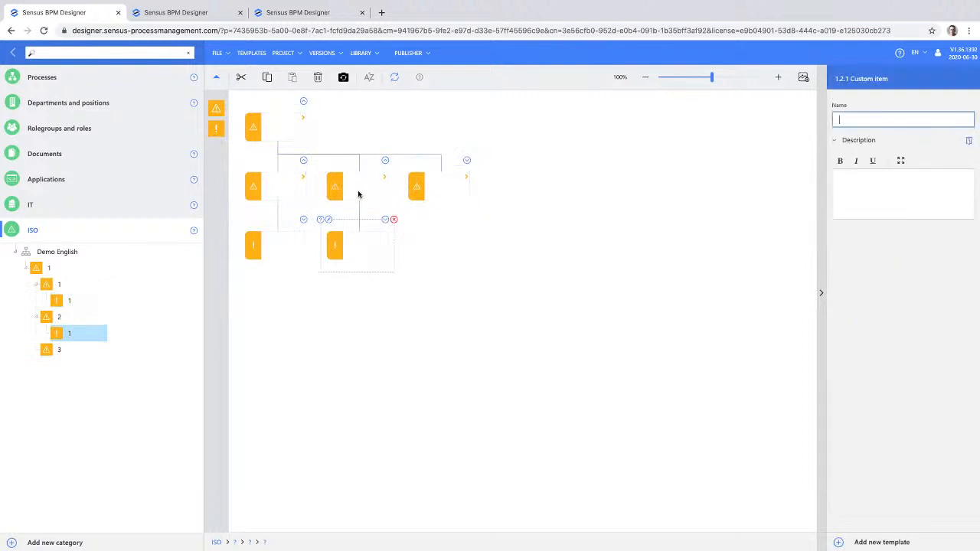
- In the WWM ENG ISO project, examine ISO 9001 : 2015 item 4.1 and the ISO process notes on Draft a proposal
{"action": "left_click", "coordinate": [179, 14]}
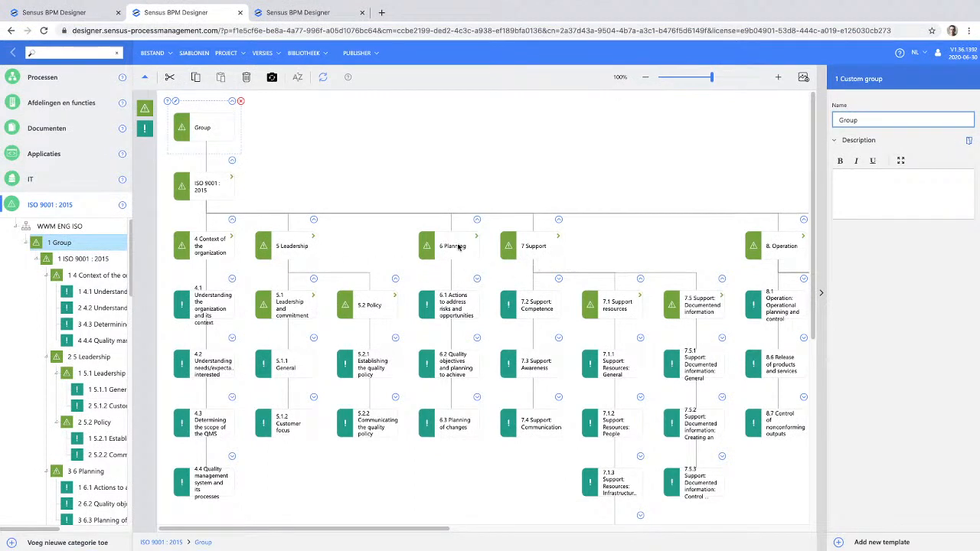
{"action": "left_click", "coordinate": [207, 315]}
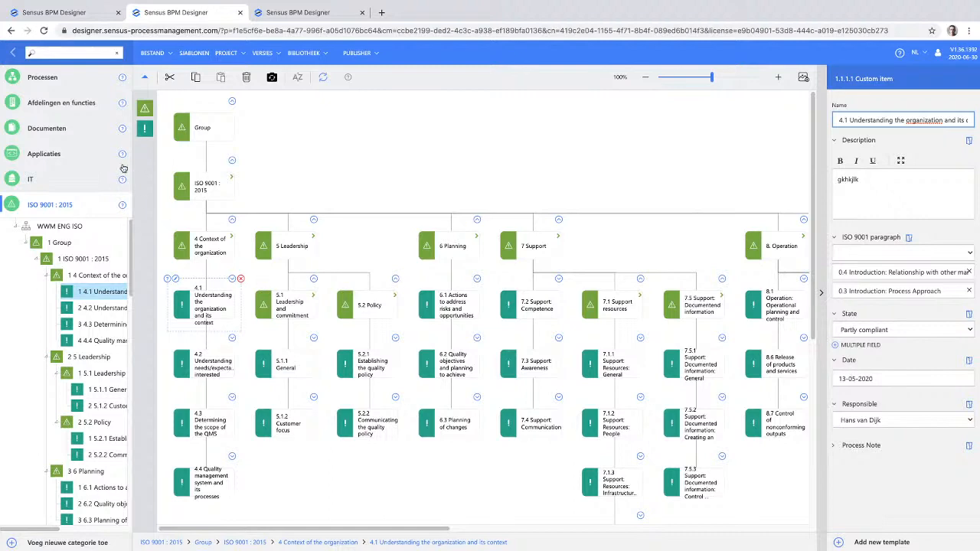
{"action": "left_click", "coordinate": [36, 79]}
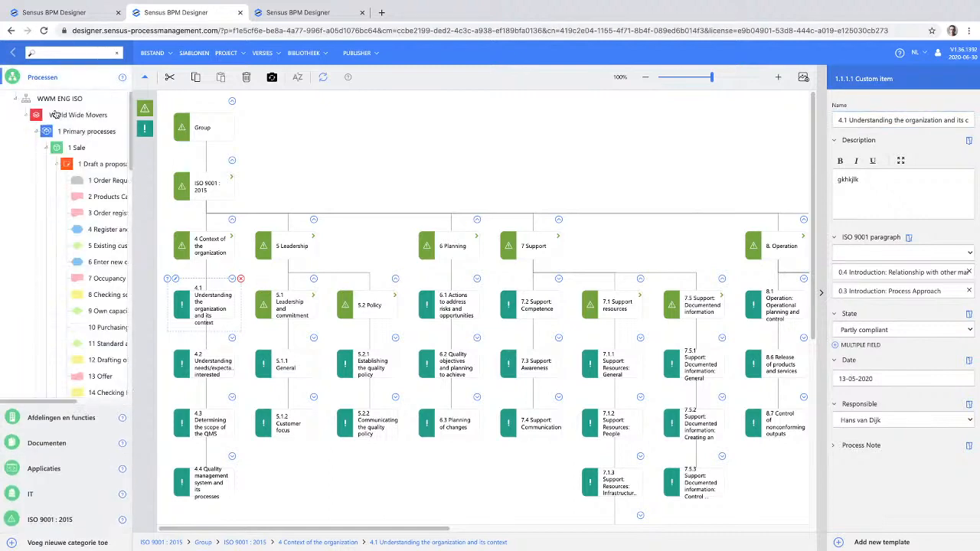
{"action": "left_click", "coordinate": [92, 165]}
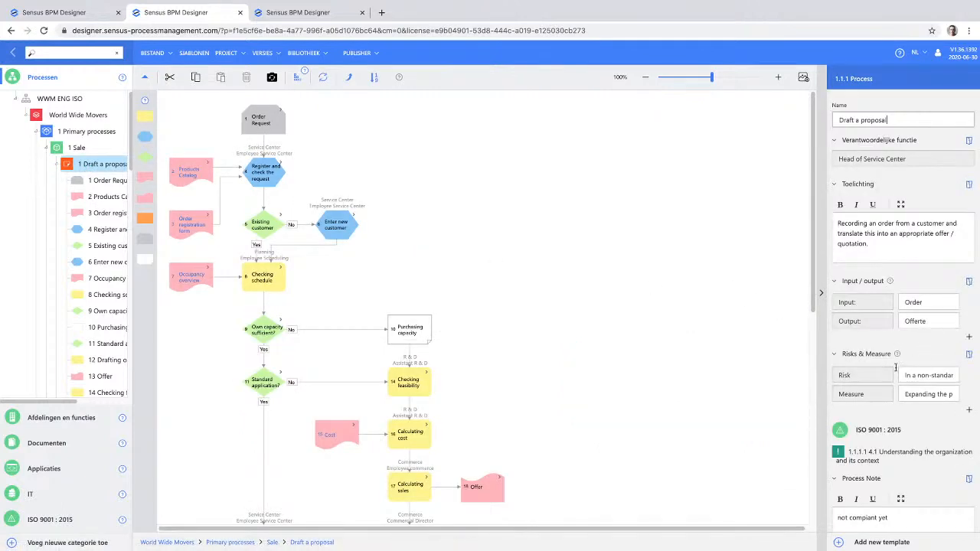
{"action": "scroll", "coordinate": [873, 429], "scroll_direction": "down", "scroll_amount": 3}
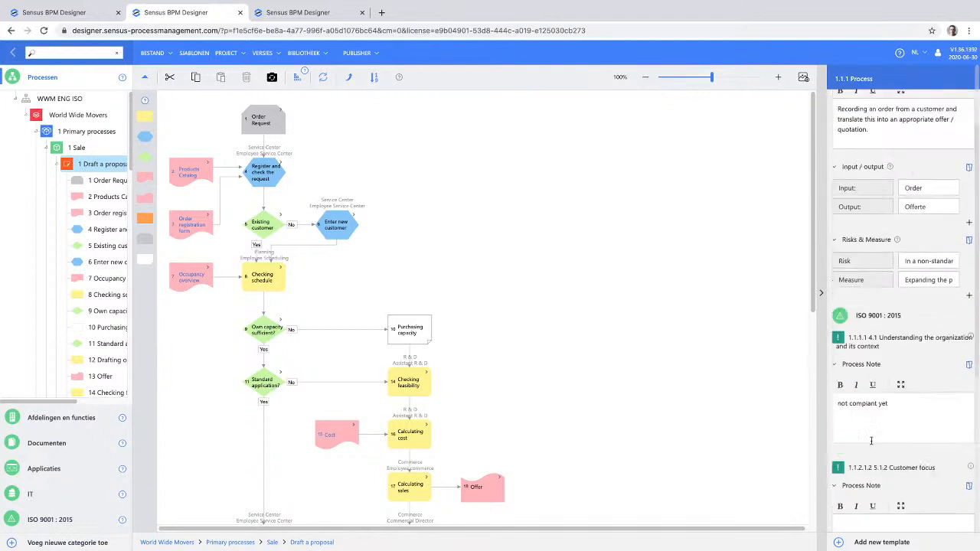
{"action": "scroll", "coordinate": [872, 442], "scroll_direction": "down", "scroll_amount": 1}
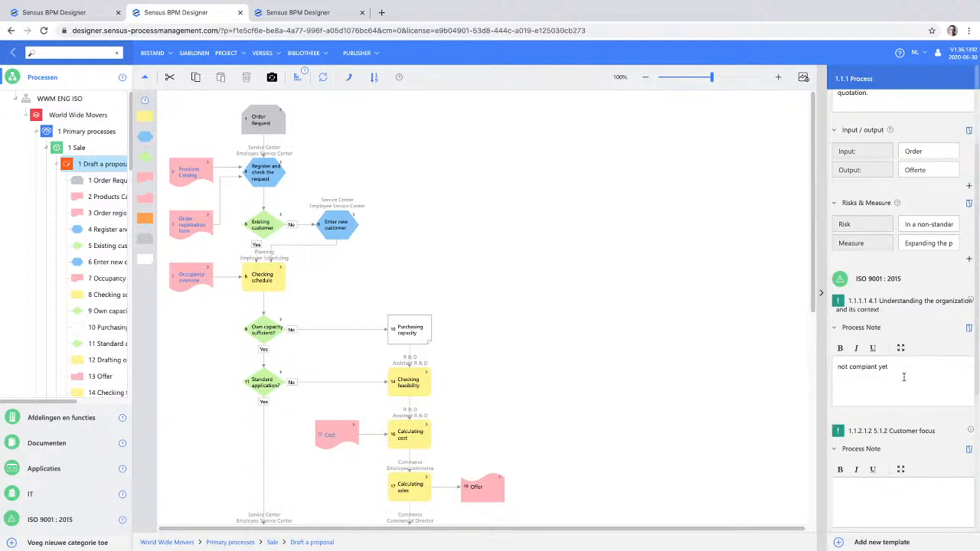
{"action": "scroll", "coordinate": [904, 376], "scroll_direction": "down", "scroll_amount": 1}
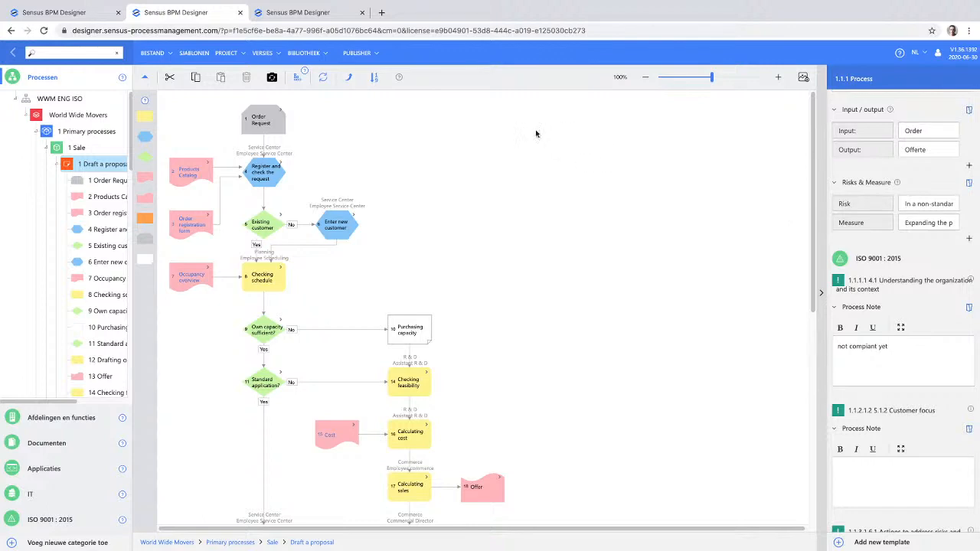
- Switch to the WWM ENG project and open its Visual Navigator in Sensus Publisher
{"action": "left_click", "coordinate": [299, 77]}
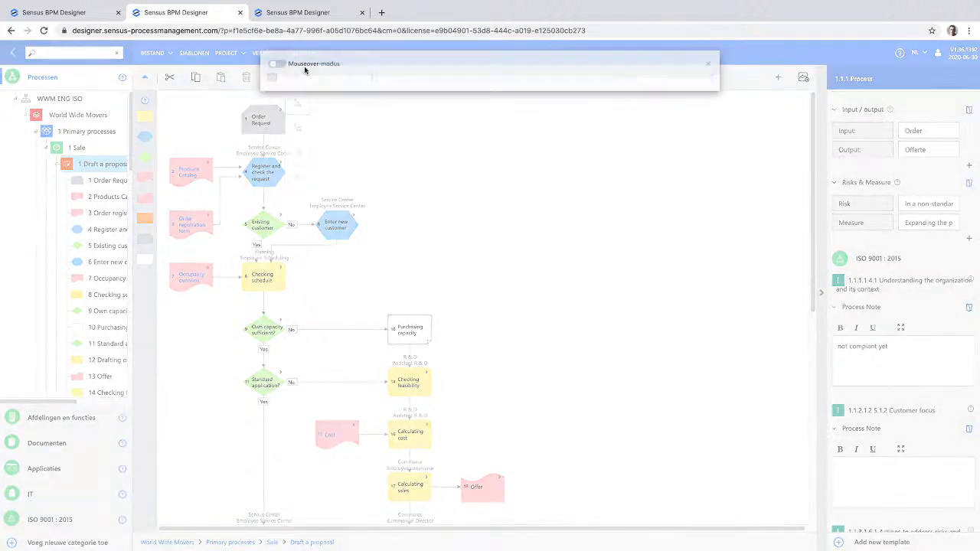
{"action": "left_click", "coordinate": [314, 14]}
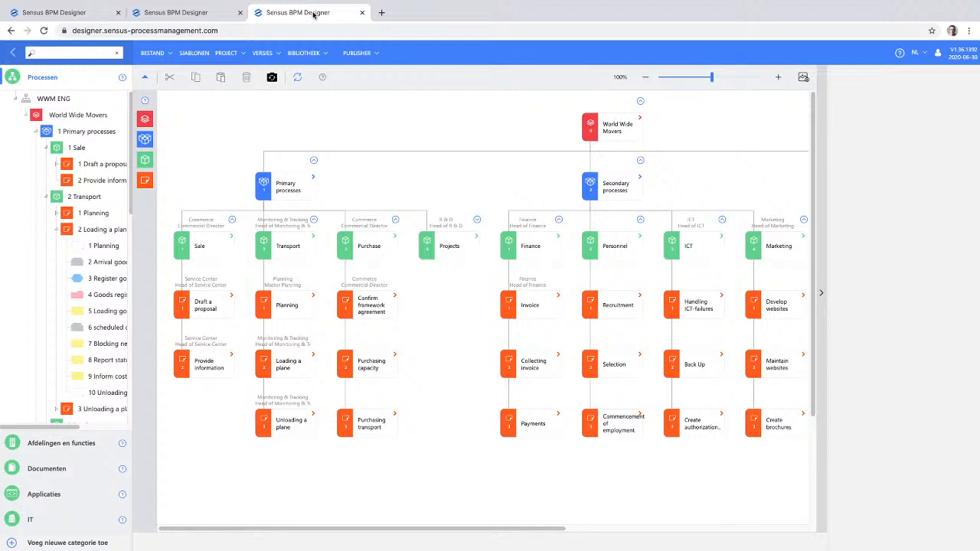
{"action": "left_click", "coordinate": [351, 53]}
{"action": "left_click_drag", "start_coordinate": [431, 530], "coordinate": [555, 520]}
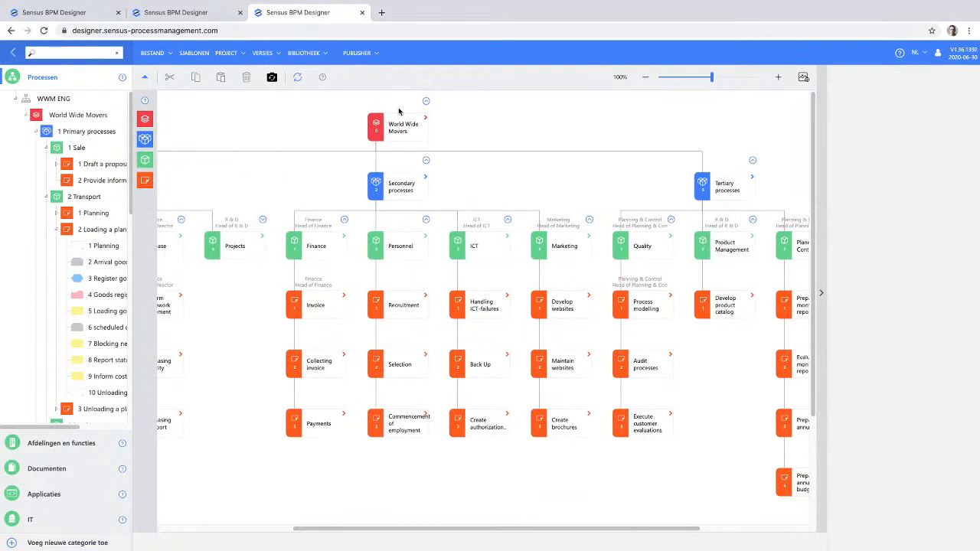
{"action": "left_click", "coordinate": [357, 53]}
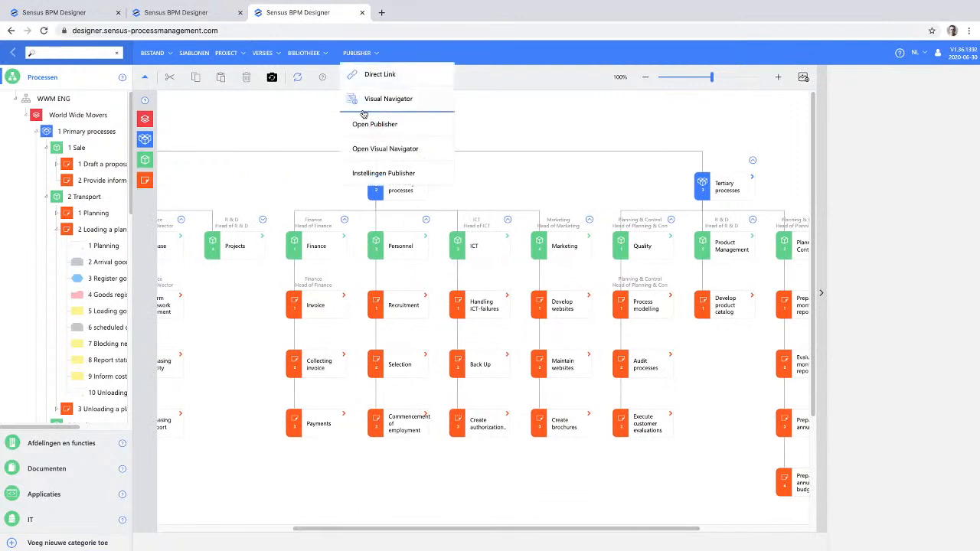
{"action": "left_click", "coordinate": [376, 155]}
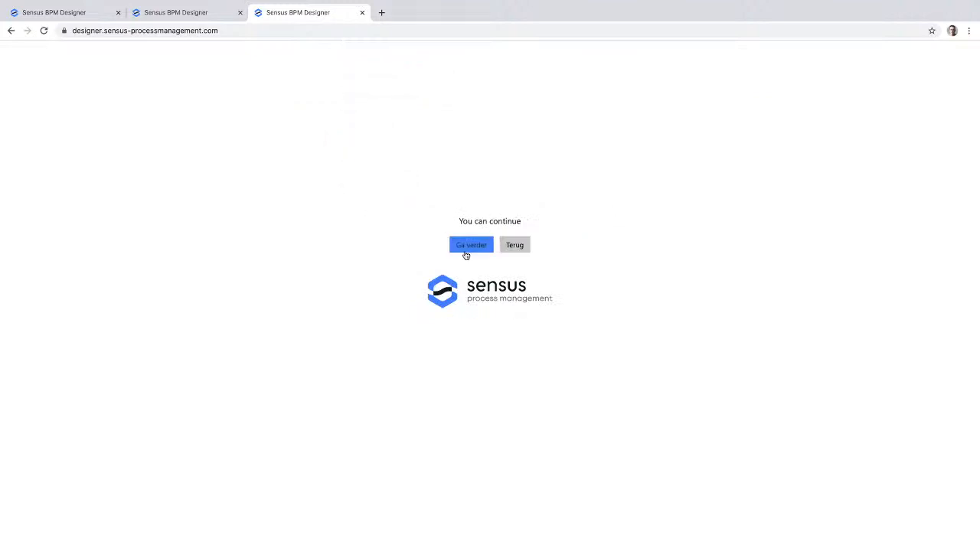
{"action": "left_click", "coordinate": [464, 247]}
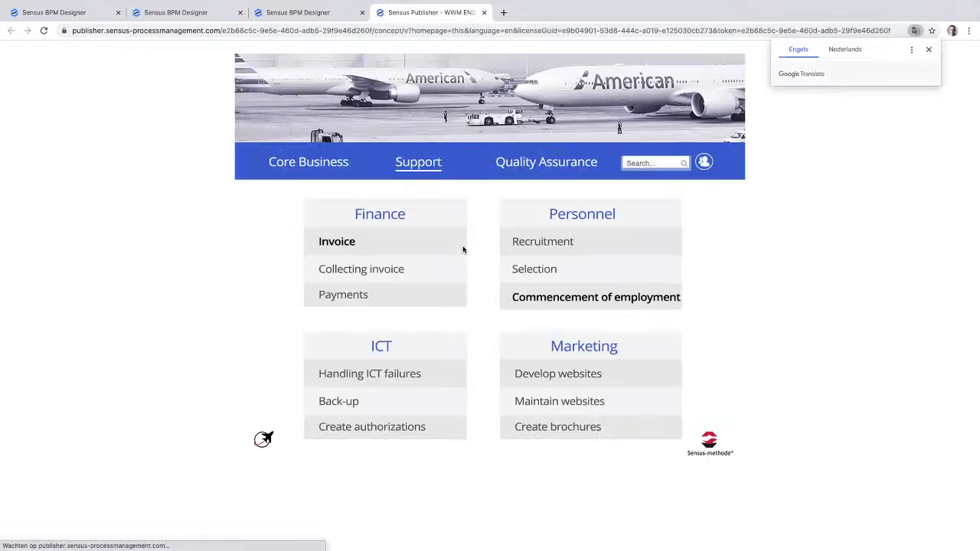
- From Core Business, examine Transport's Planning process, its process information and the Determine carrier details, and return to the Visual Navigator
{"action": "left_click", "coordinate": [320, 162]}
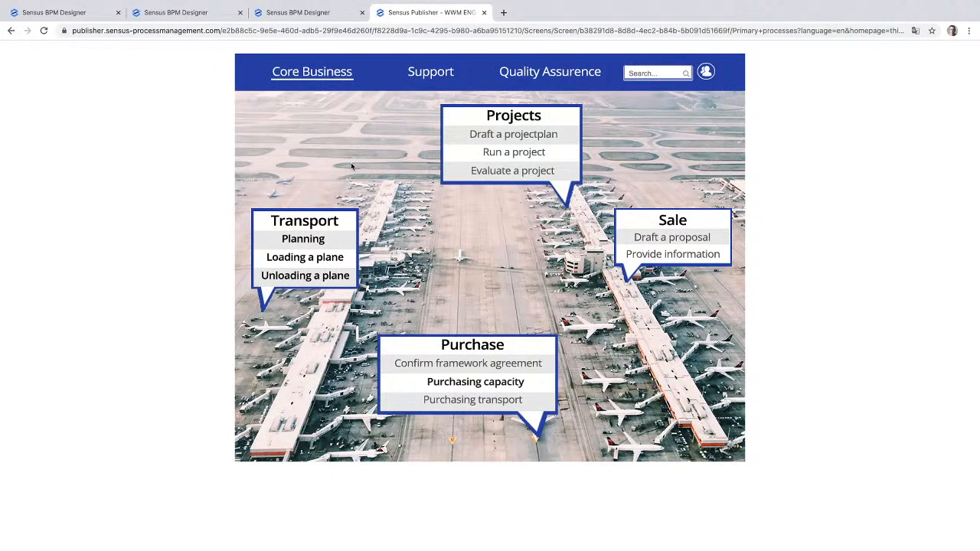
{"action": "left_click", "coordinate": [303, 241]}
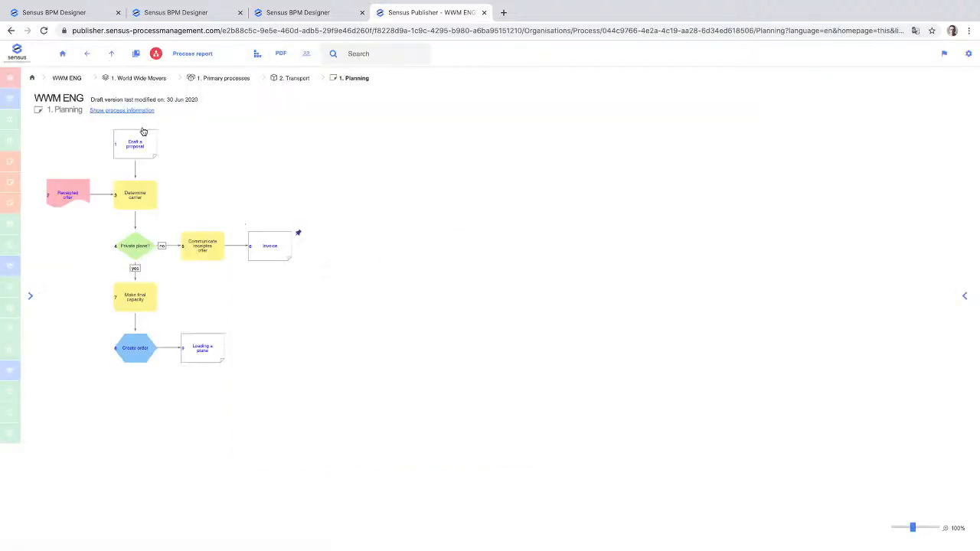
{"action": "left_click", "coordinate": [134, 112]}
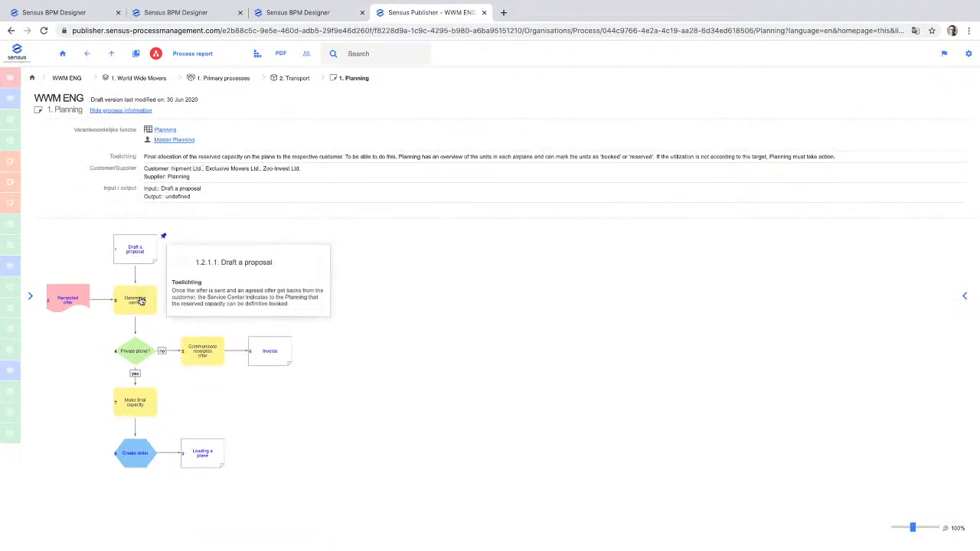
{"action": "mouse_move", "coordinate": [141, 304]}
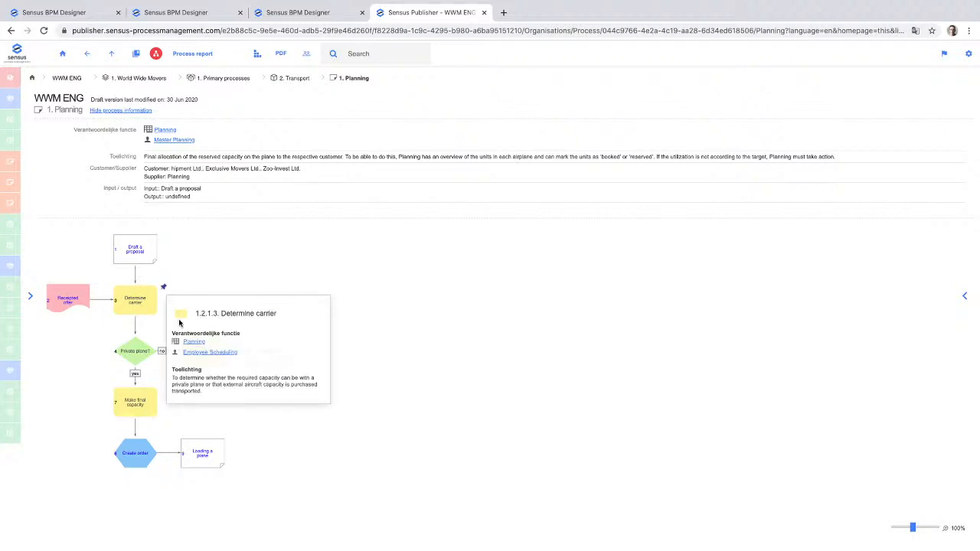
{"action": "mouse_move", "coordinate": [134, 361]}
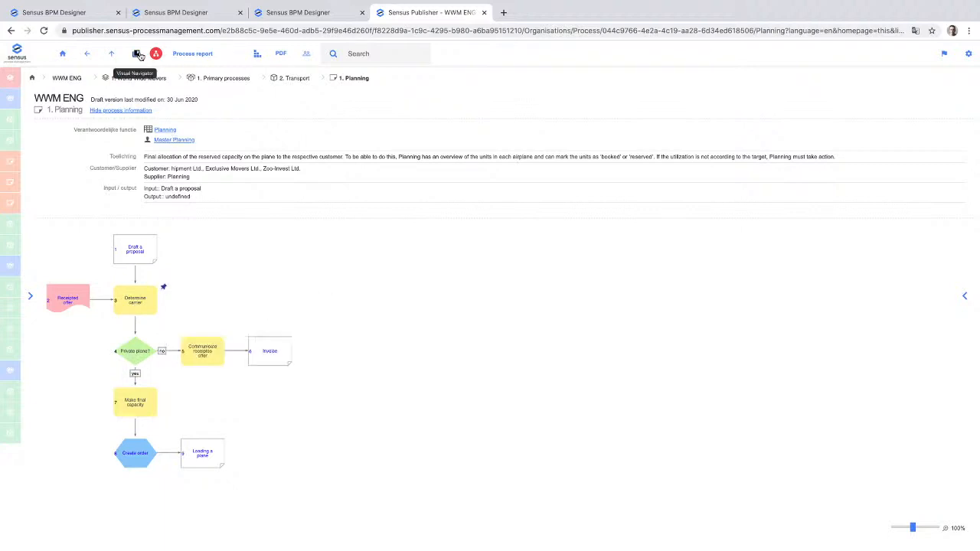
{"action": "left_click", "coordinate": [140, 56]}
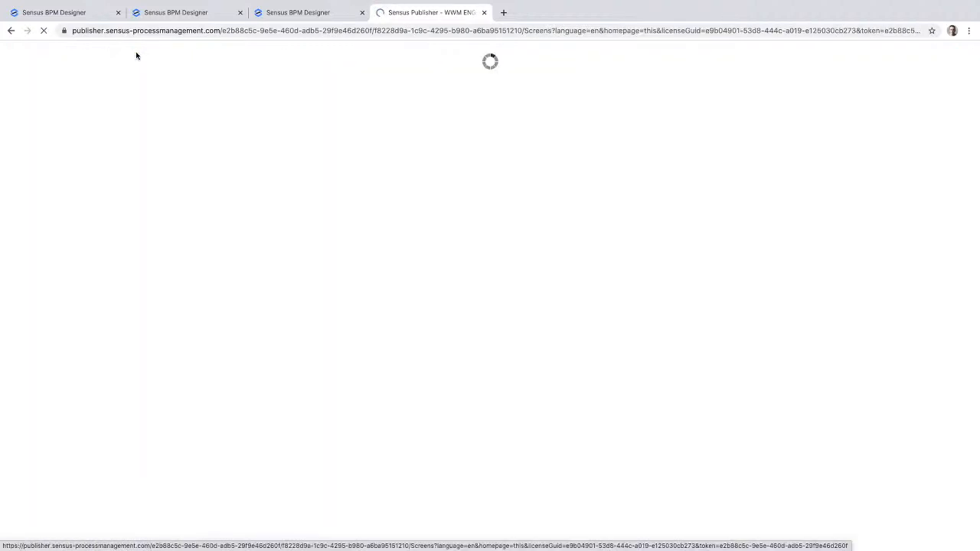